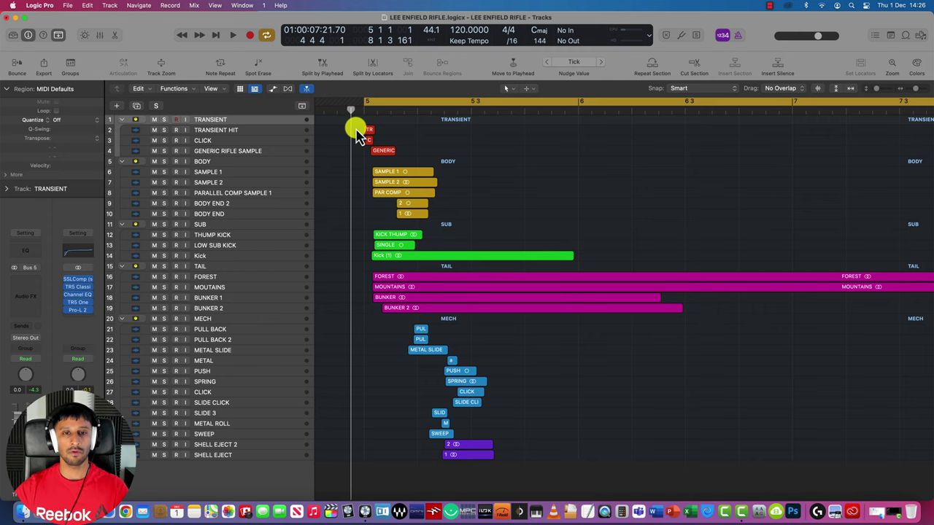
Step: Play back the full layered rifle sound and return the playhead to just before bar 5
key("space")
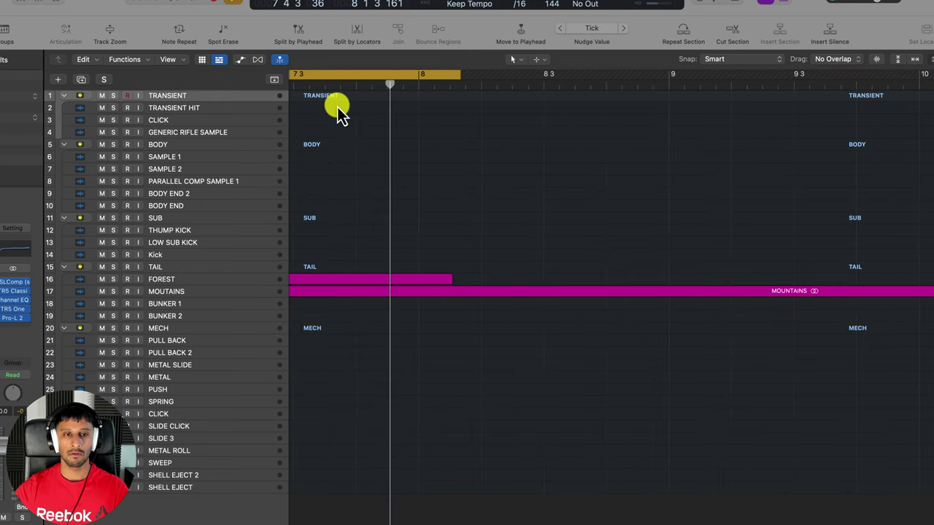
key("space")
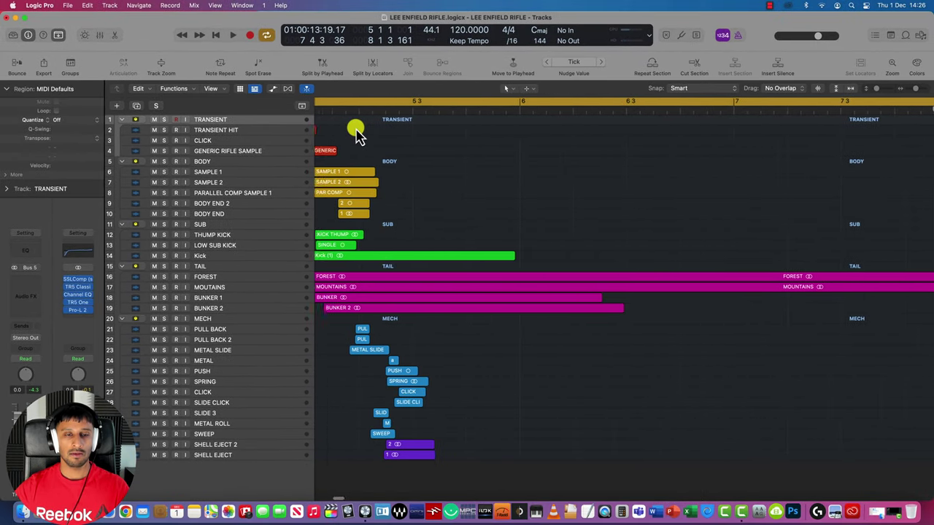
scroll(357, 131, "left", 4)
scroll(420, 132, "right", 1)
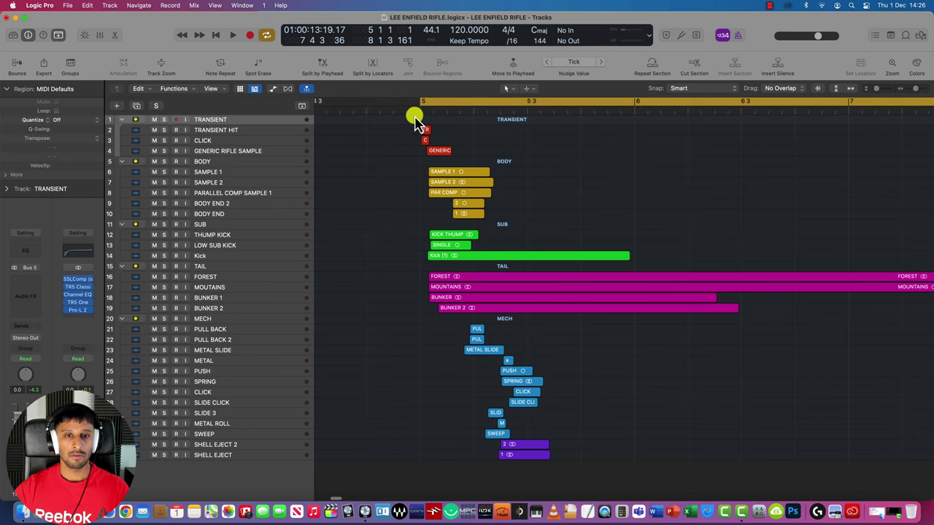
left_click(407, 109)
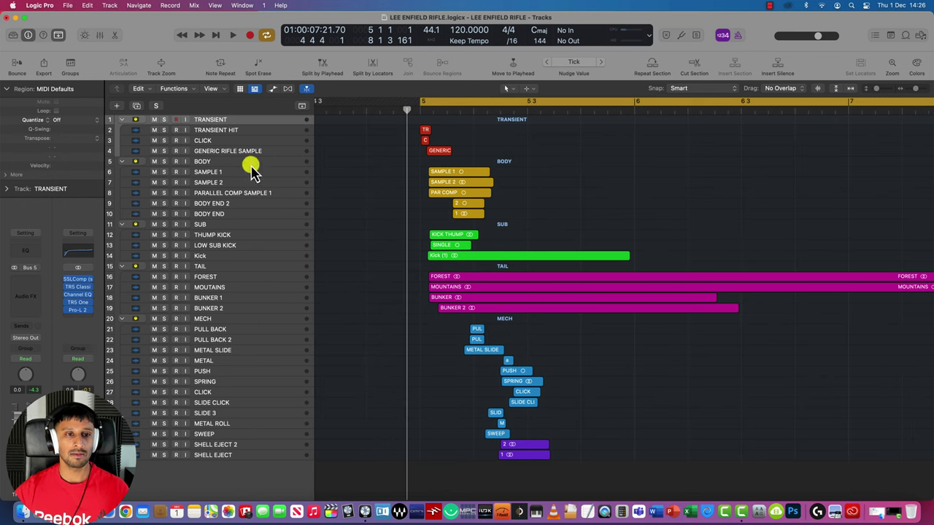
Step: Collapse the TRANSIENT, BODY, SUB, TAIL and MECH track stacks
left_click(122, 119)
left_click(122, 130)
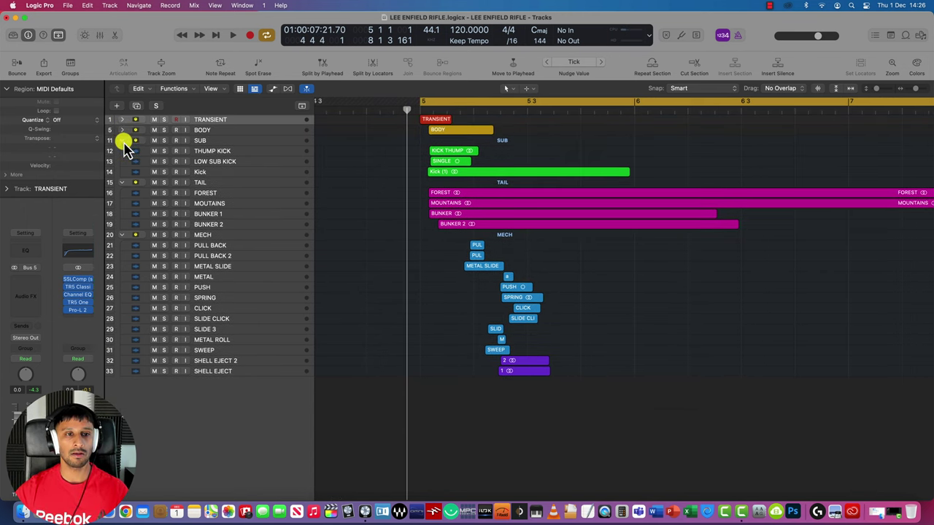
left_click(122, 140)
left_click(122, 151)
left_click(121, 161)
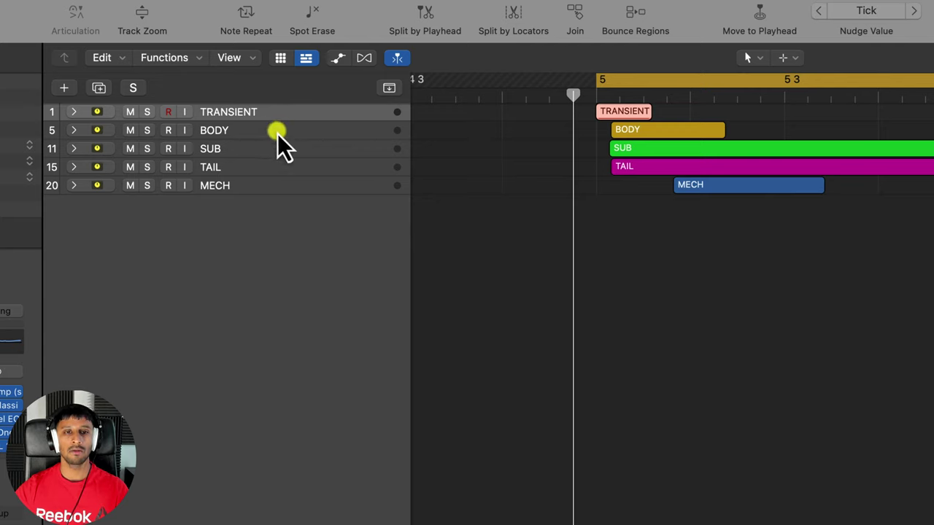
Step: Select the BODY, SUB, TAIL and MECH stacks one by one, finishing on TRANSIENT, to review the layers
left_click(279, 135)
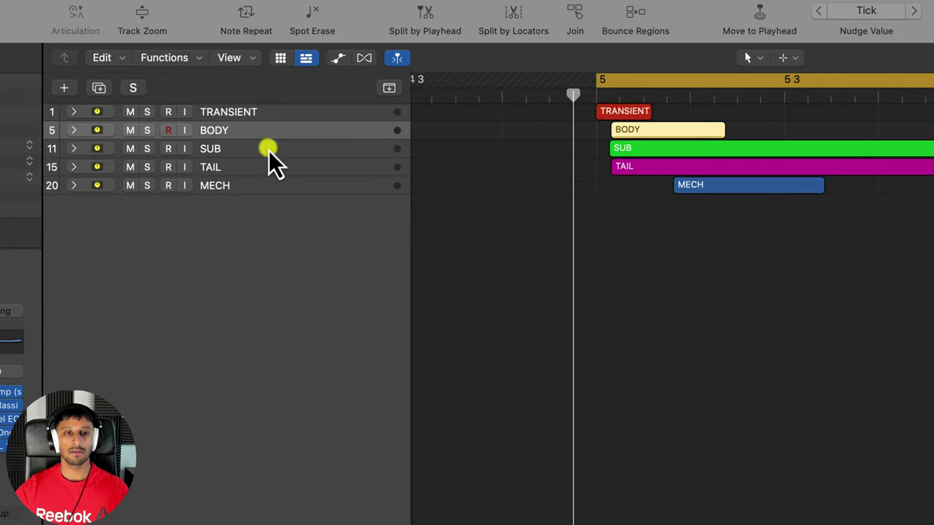
left_click(270, 151)
left_click(277, 168)
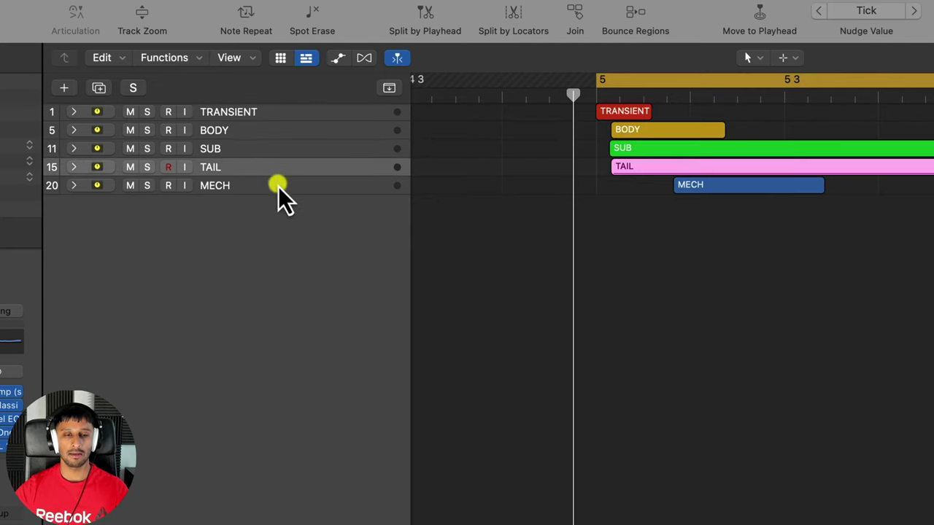
left_click(279, 187)
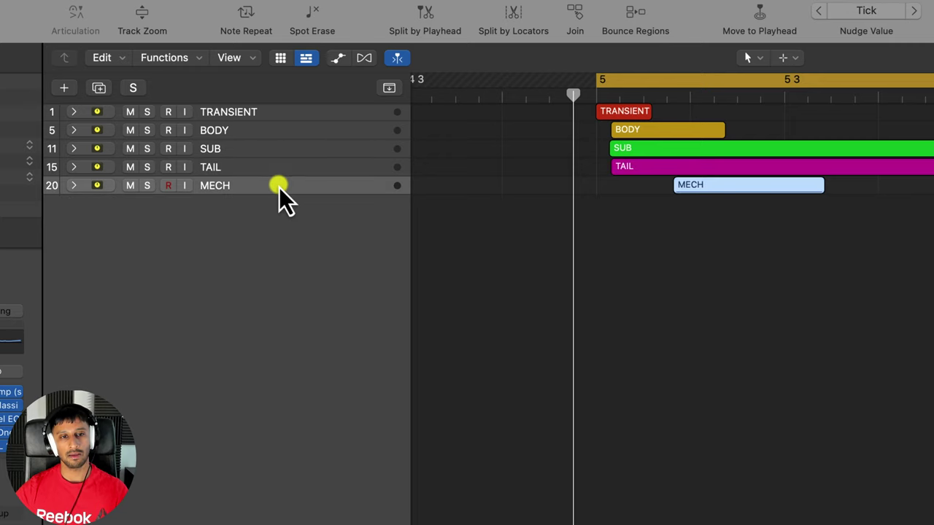
left_click(290, 113)
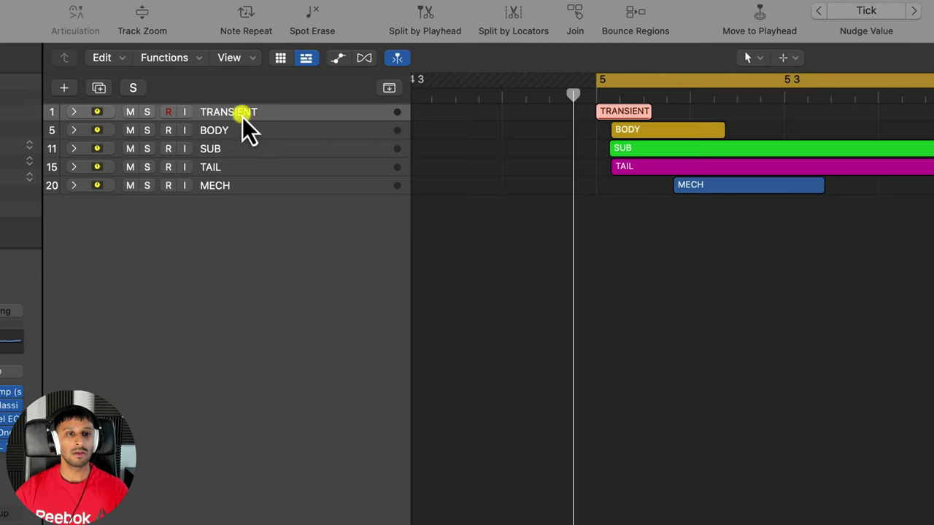
Step: Solo the TRANSIENT stack and expand it to show its individual tracks
left_click(146, 112)
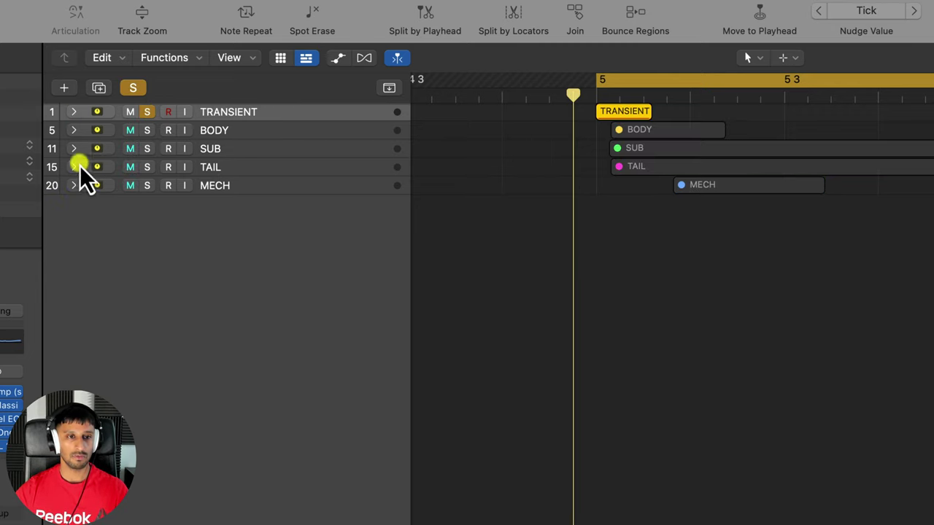
left_click(76, 113)
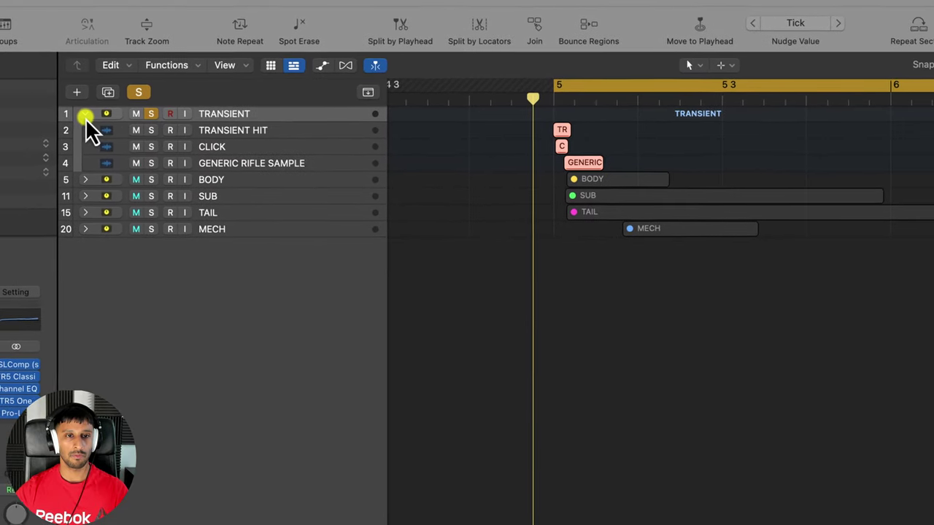
left_click(76, 114)
left_click(102, 117)
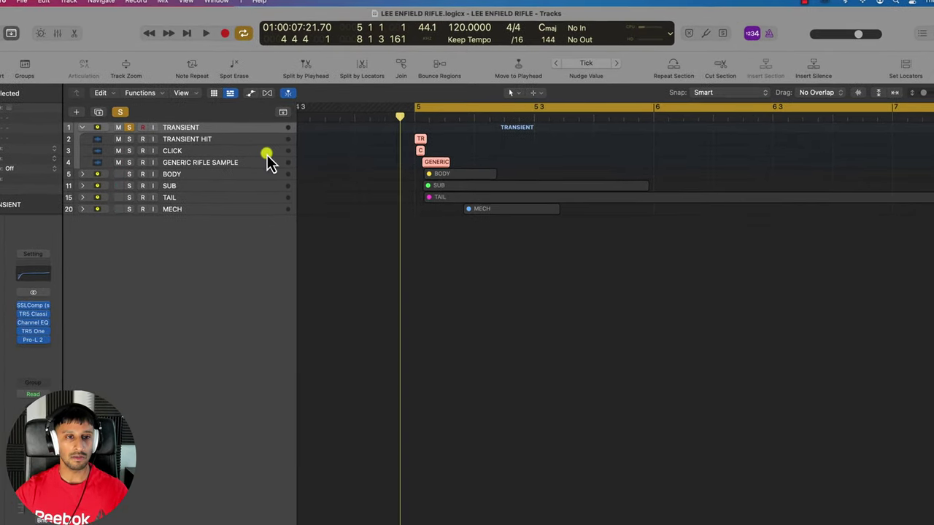
Step: Listen to the soloed TRANSIENT layer twice and turn its solo off
key("space")
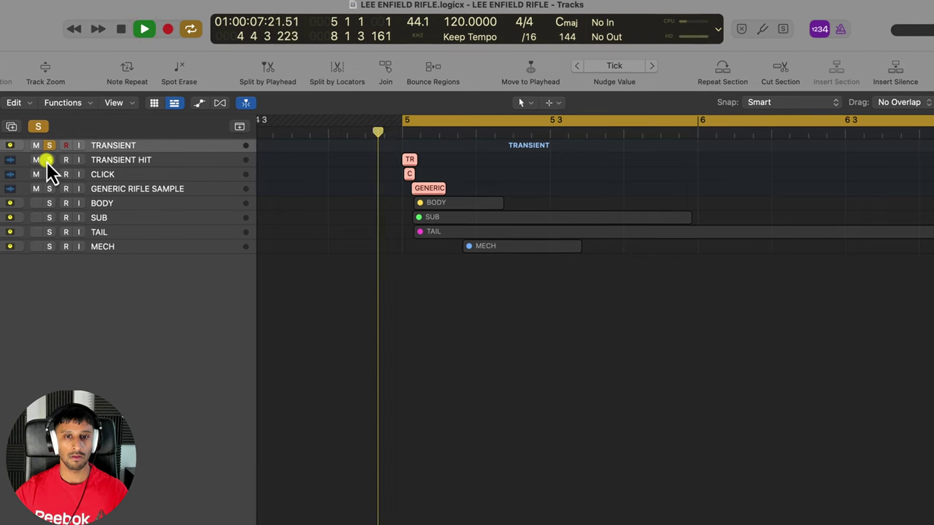
key("space")
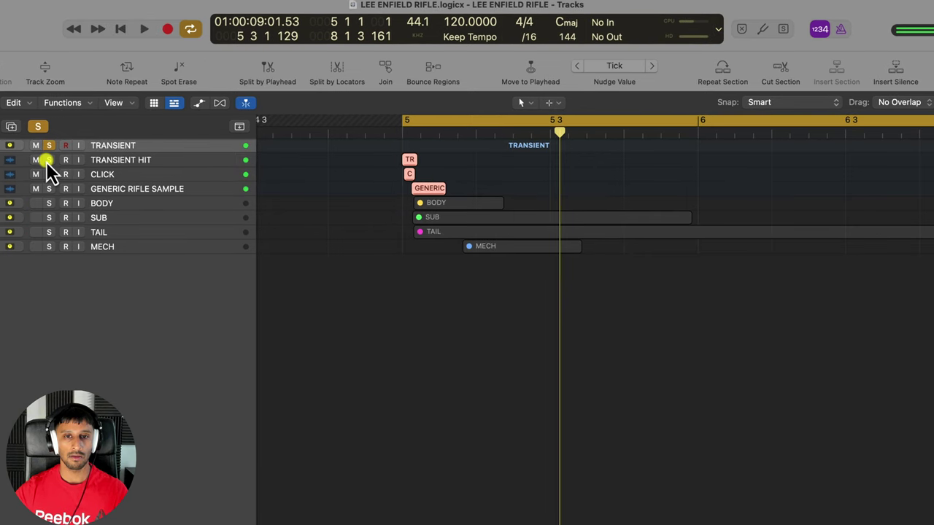
key("space")
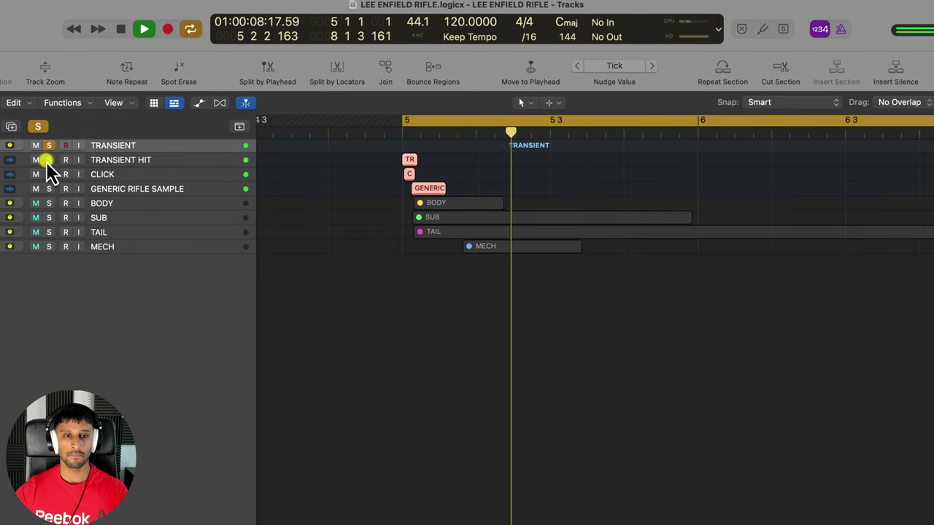
key("space")
left_click(48, 147)
left_click(48, 147)
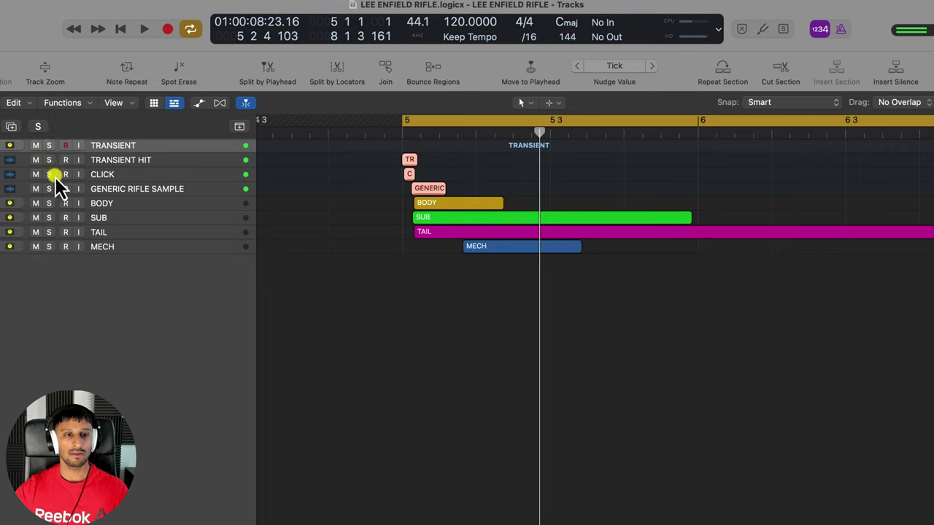
Step: Solo the BODY stack and expand it to show its sample tracks
left_click(49, 203)
left_click(83, 203)
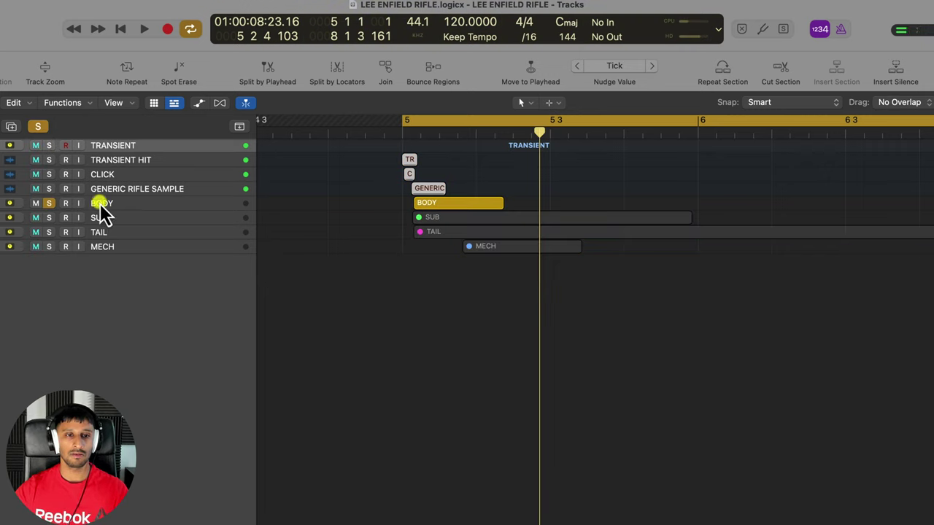
left_click(3, 207)
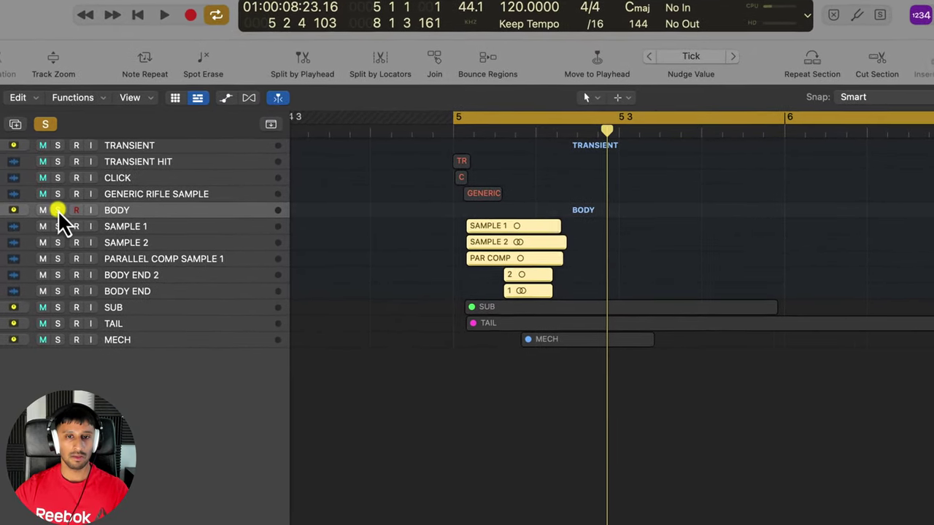
Step: Listen to the soloed BODY layer twice and turn its solo off
key("space")
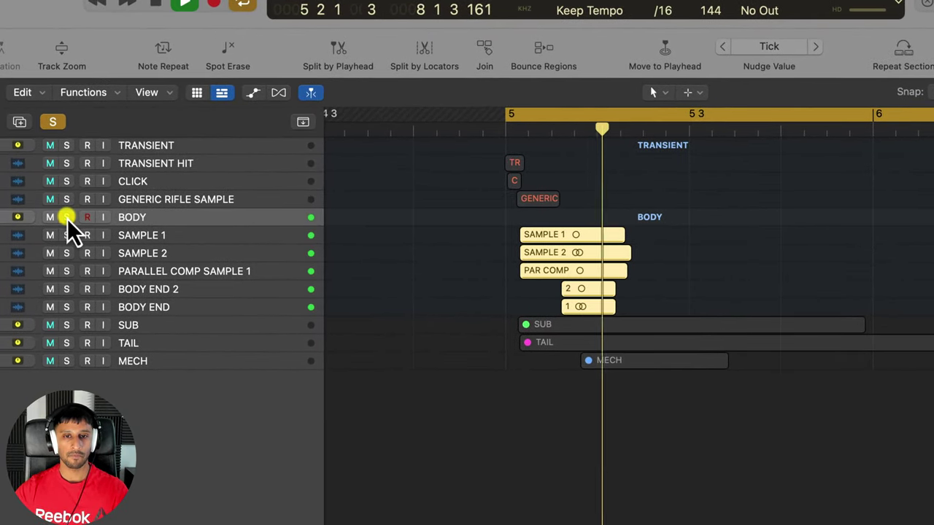
key("space")
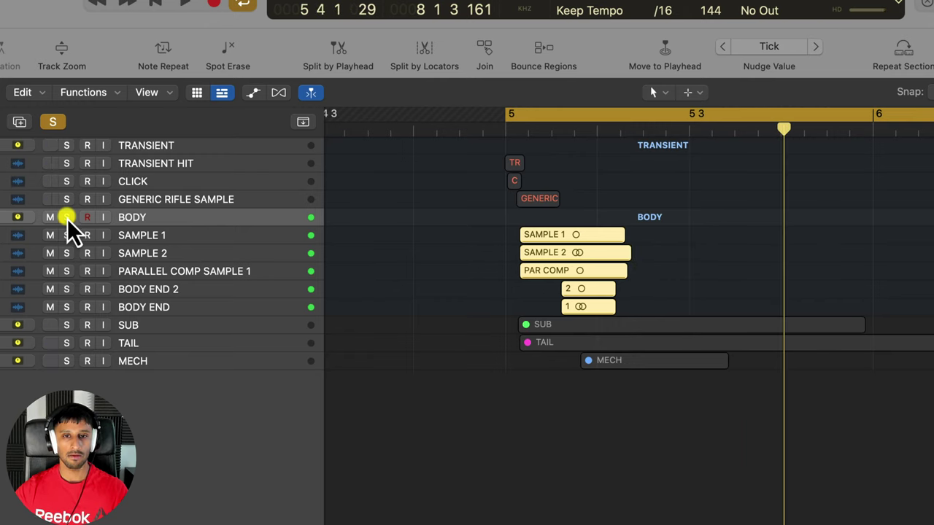
key("space")
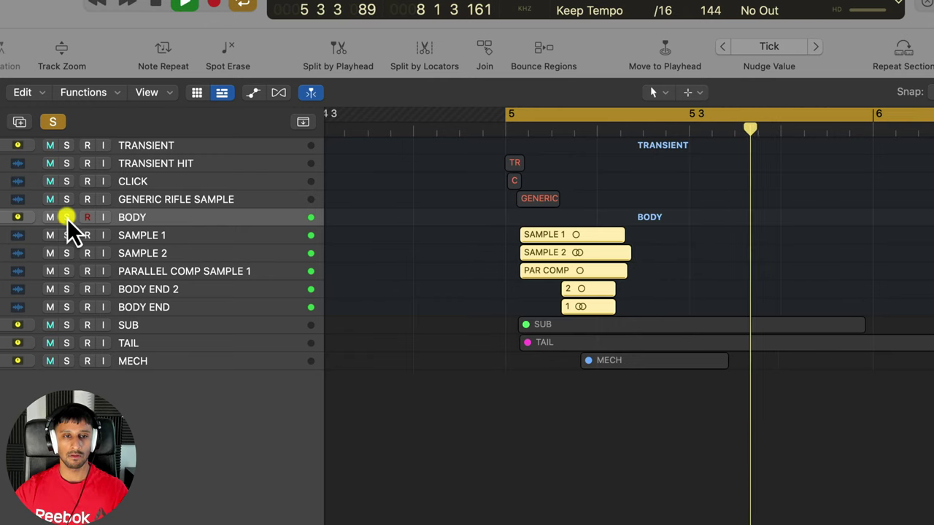
key("space")
left_click(66, 217)
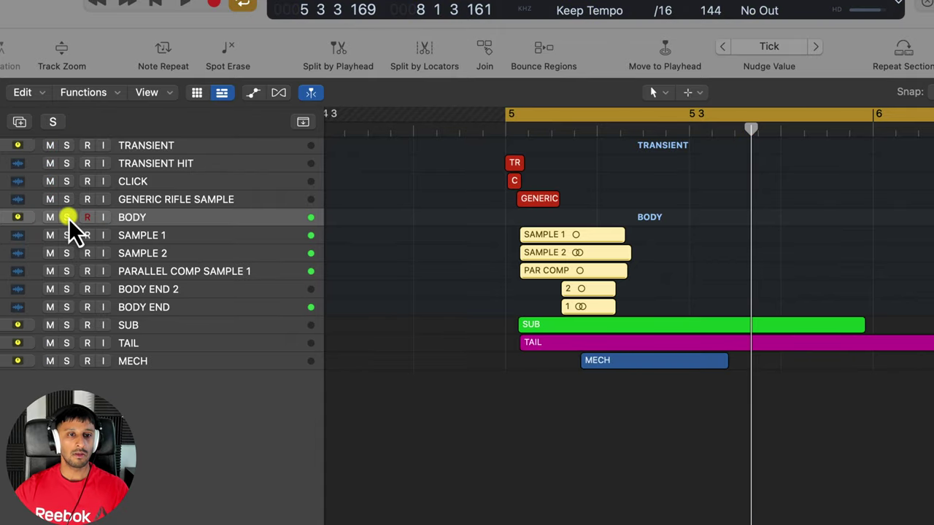
Step: Solo the SUB stack and expand it to show its kick tracks
left_click(136, 324)
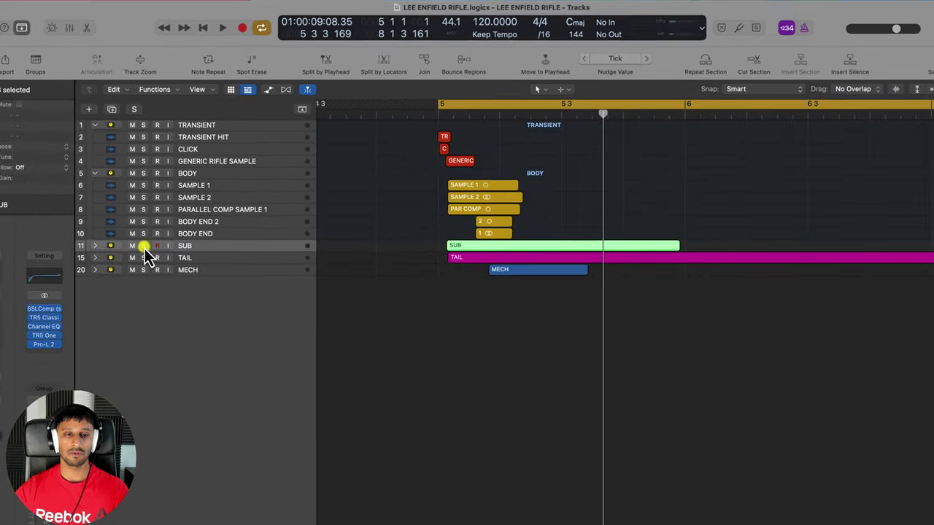
left_click(157, 233)
left_click(429, 241)
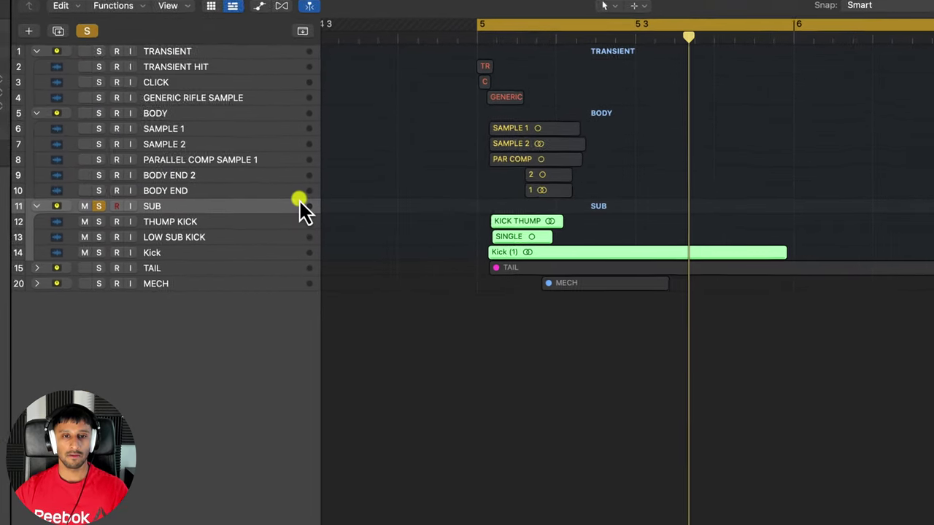
Step: Listen to the soloed SUB layer twice and turn its solo off
key("space")
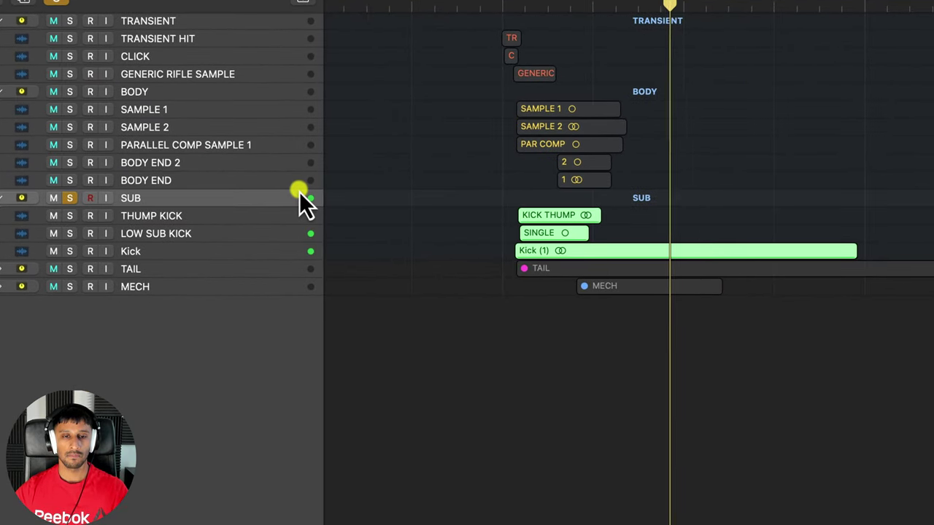
key("space")
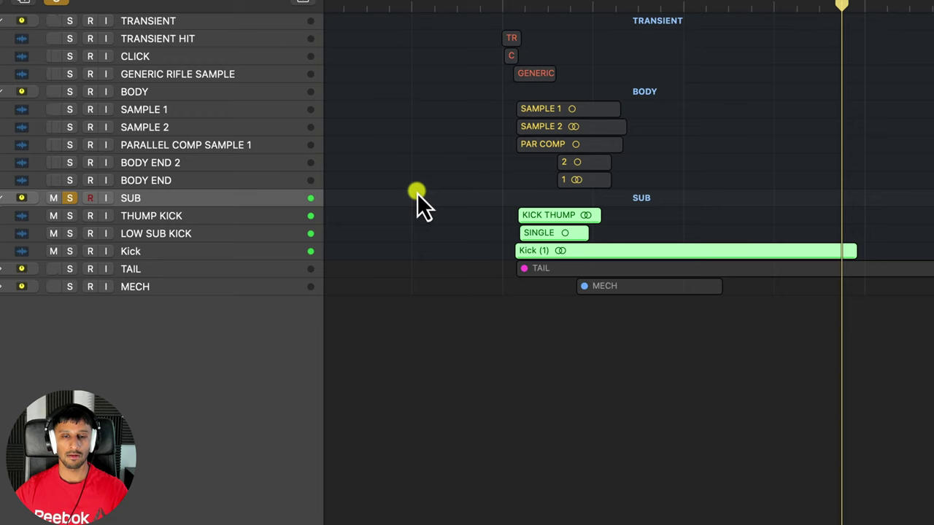
key("space")
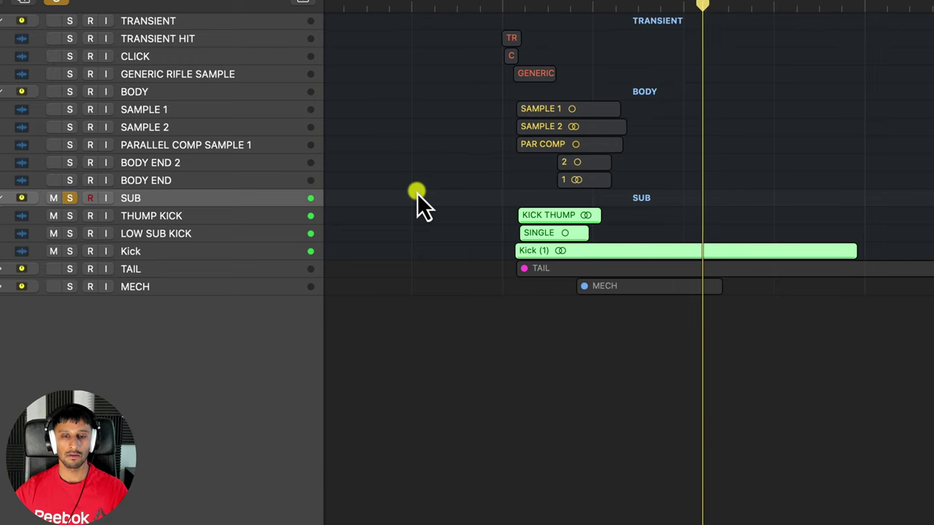
key("space")
left_click(71, 200)
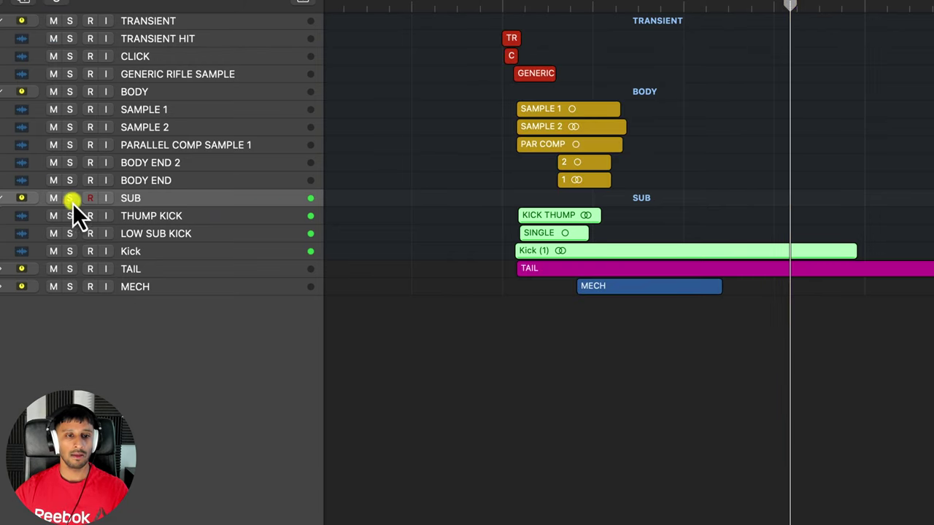
Step: Solo the MECH stack and expand it to show its mechanical sound tracks
left_click(69, 286)
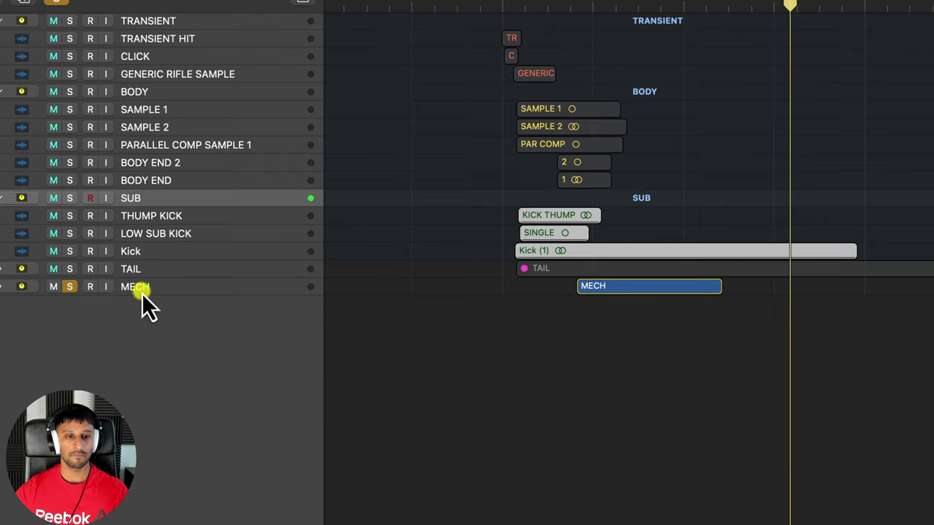
left_click(32, 288)
left_click(3, 287)
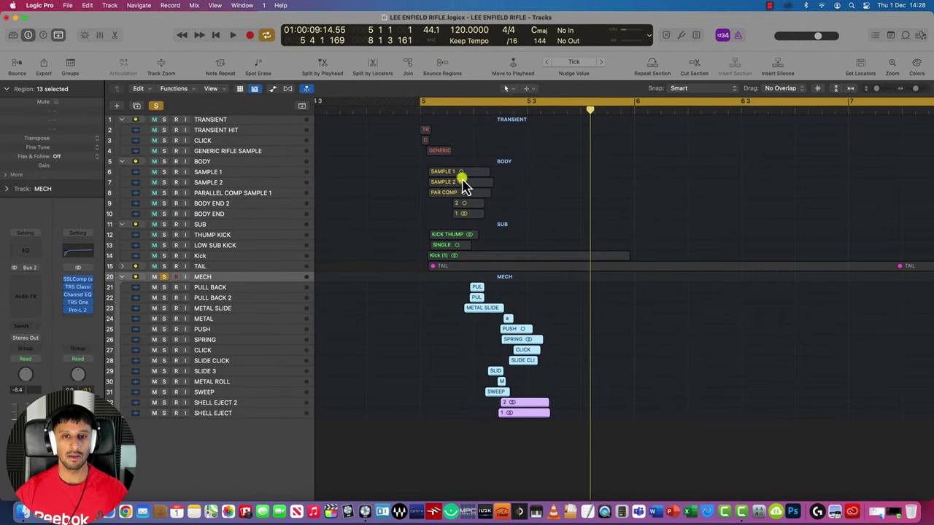
Step: Move the playhead to bar 5, listen to the soloed MECH layer, and deselect its regions
left_click(462, 110)
left_click(475, 298)
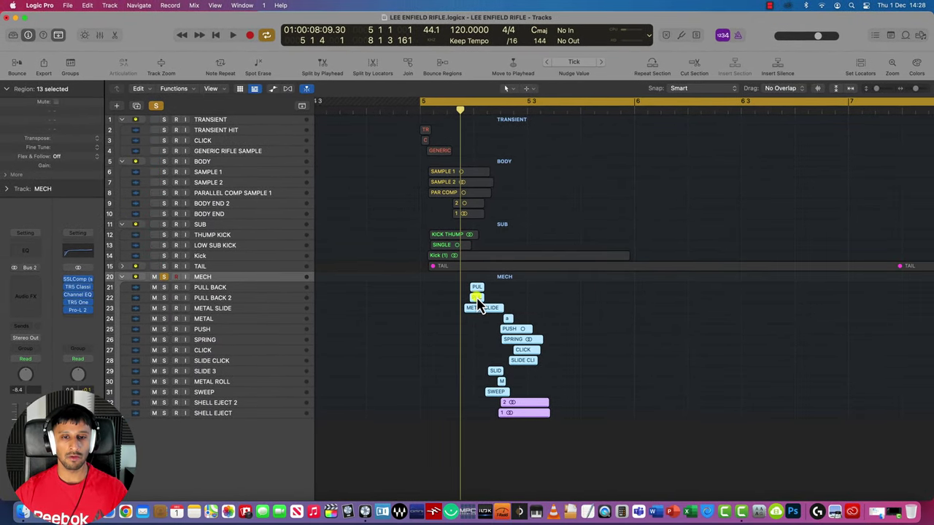
left_click(438, 294)
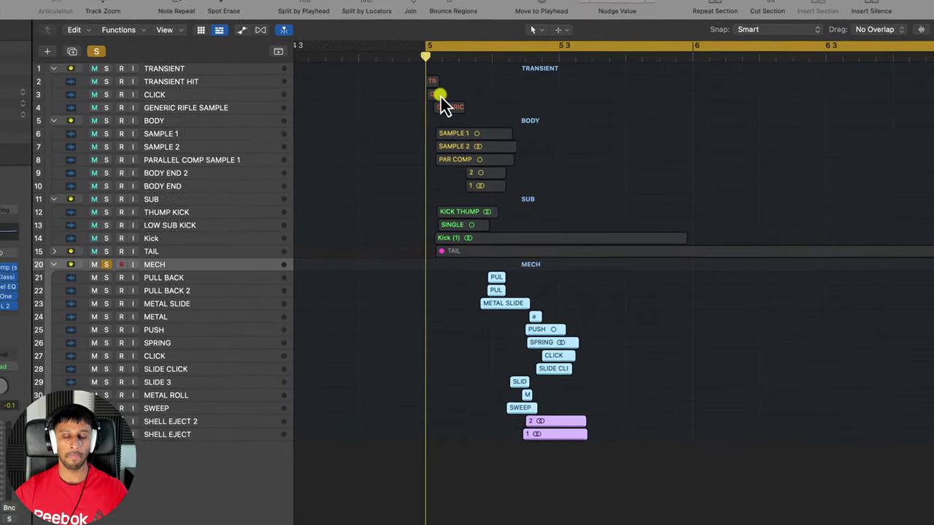
key("space")
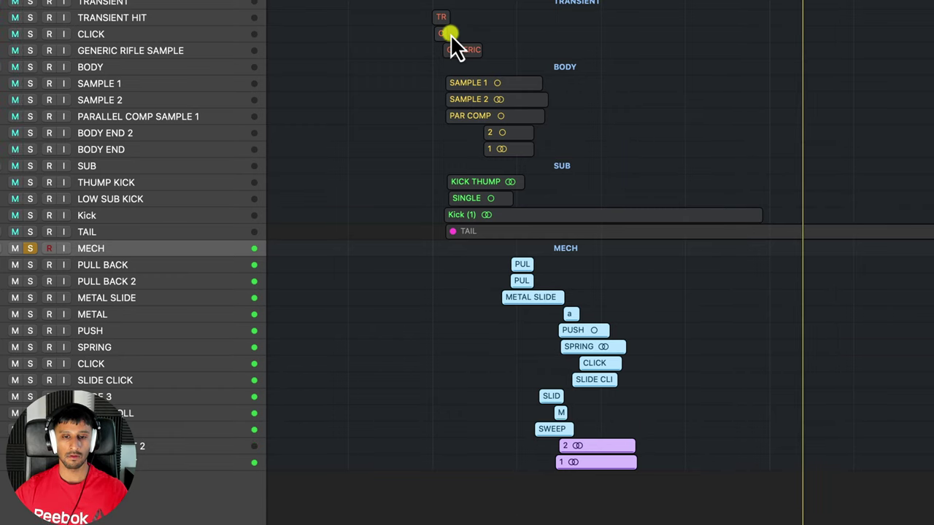
left_click(400, 337)
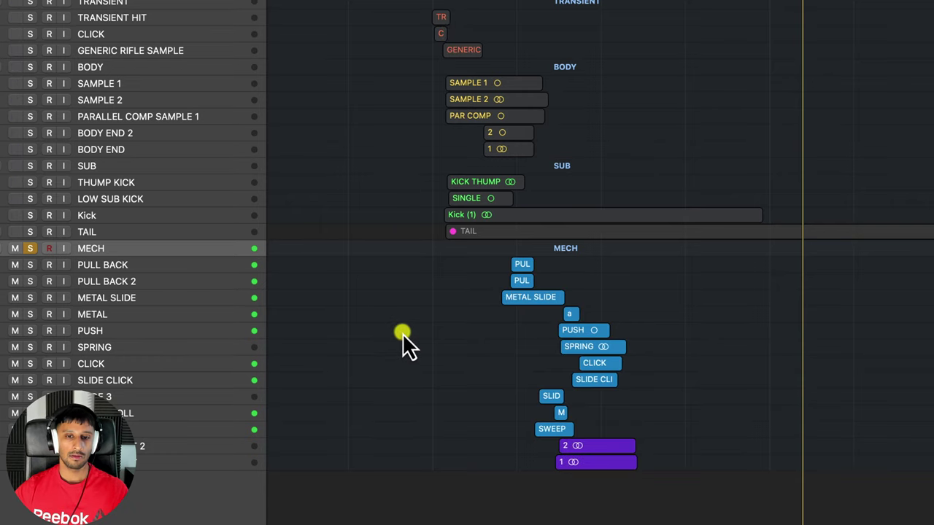
Step: Collapse the MECH stack, then solo the TAIL stack and expand it to show its forest, mountains and bunker tracks
left_click(4, 248)
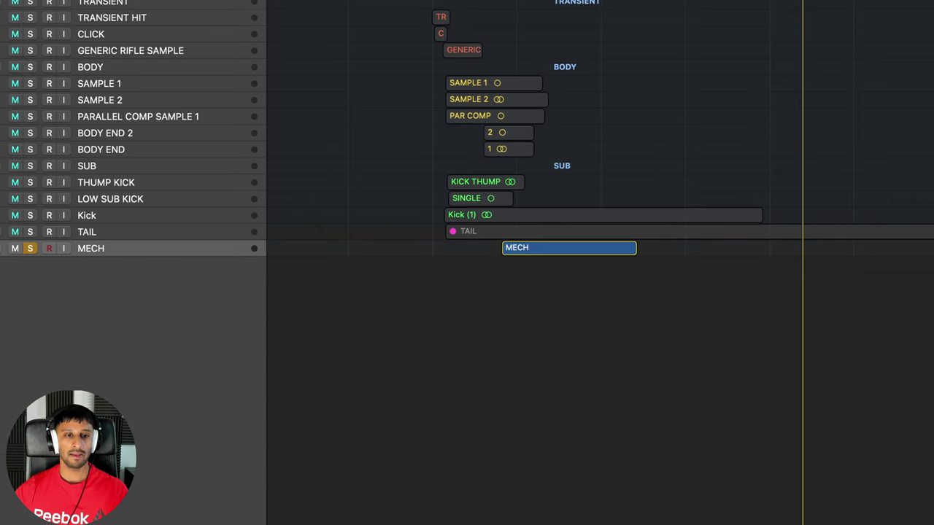
left_click(28, 234)
left_click(97, 233)
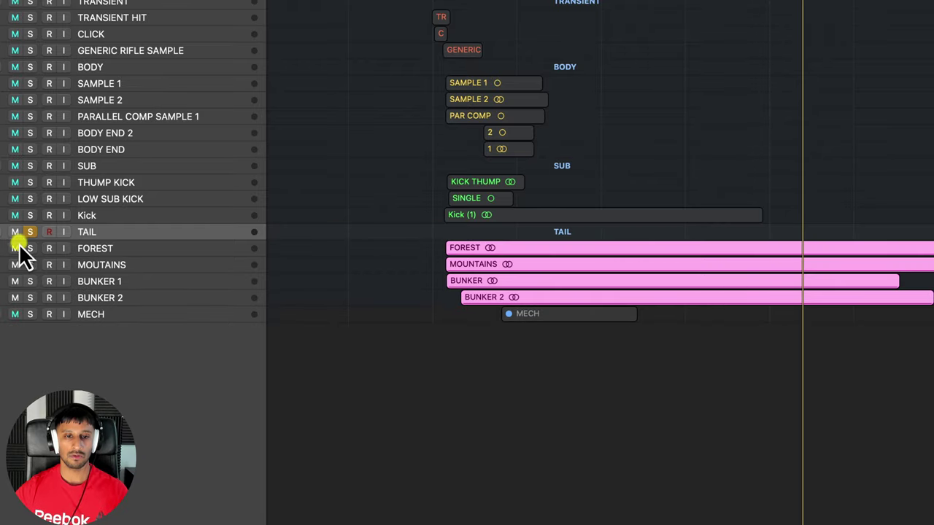
Step: Solo and listen to the FOREST and BUNKER 1 tail tracks one at a time, turn the solos off and deselect the regions
left_click(30, 248)
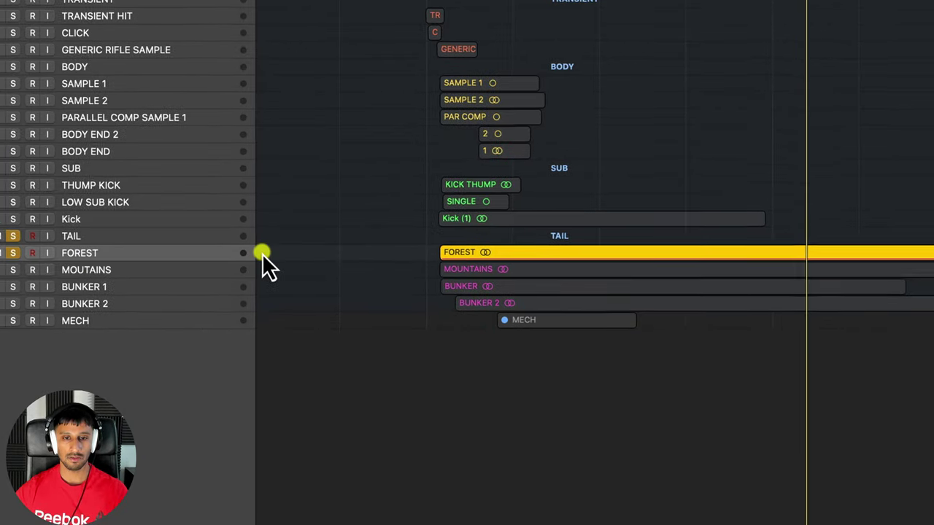
key("space")
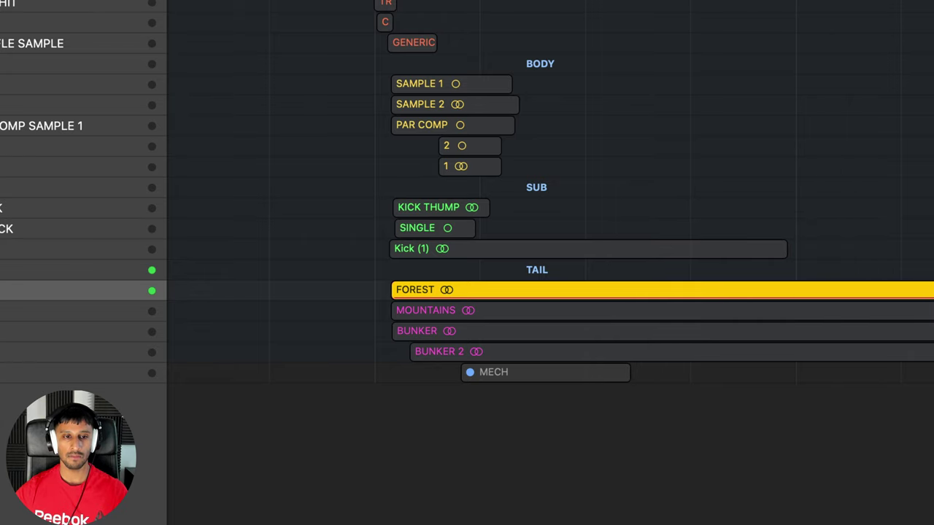
key("s")
key("s")
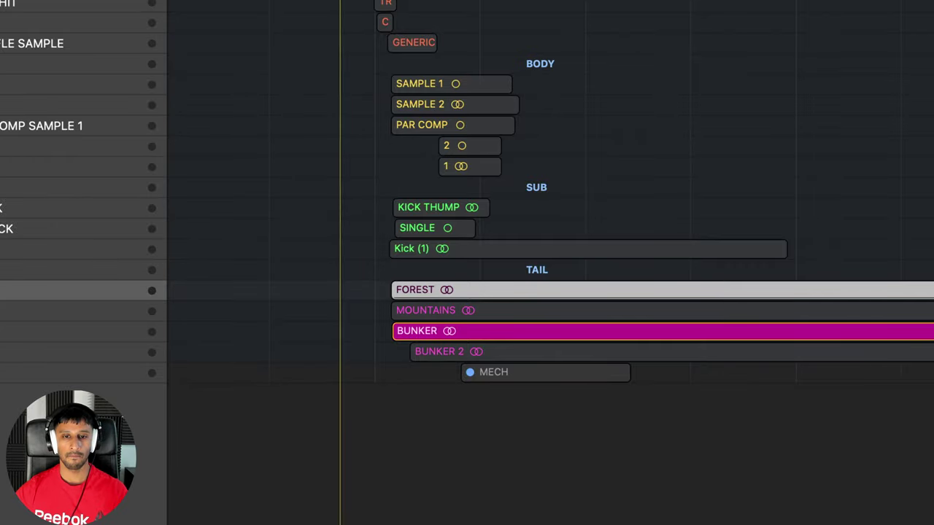
key("space")
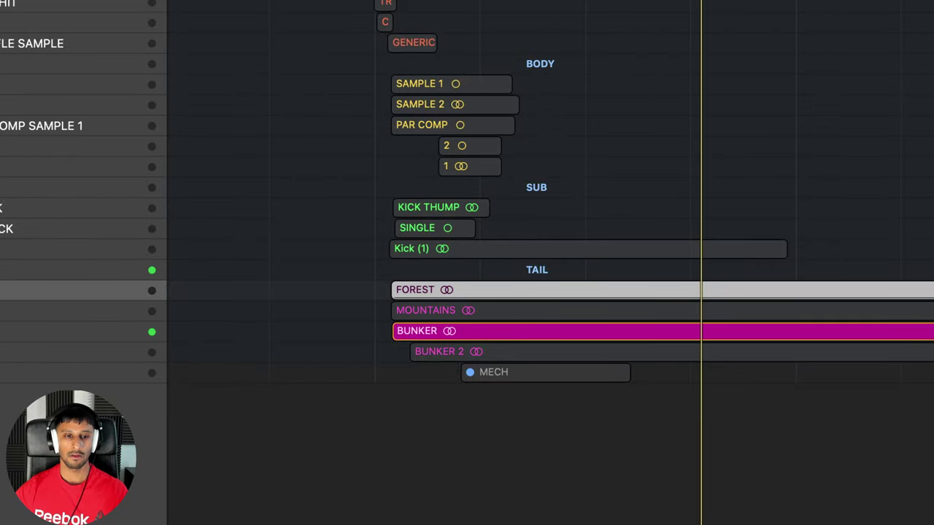
key("s")
left_click(283, 429)
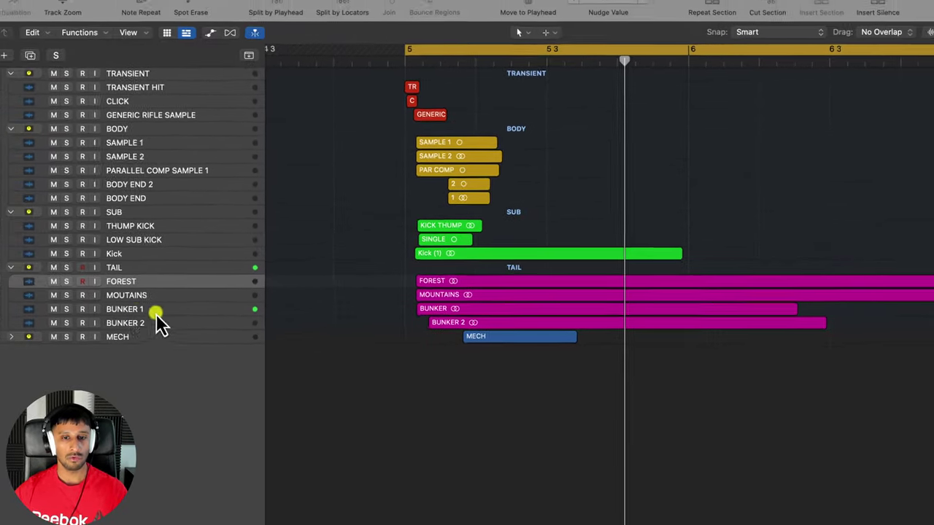
Step: Mute the MOUTAINS and BUNKER 1 tail tracks and play the rifle sound without them
left_click_drag(110, 291, 111, 302)
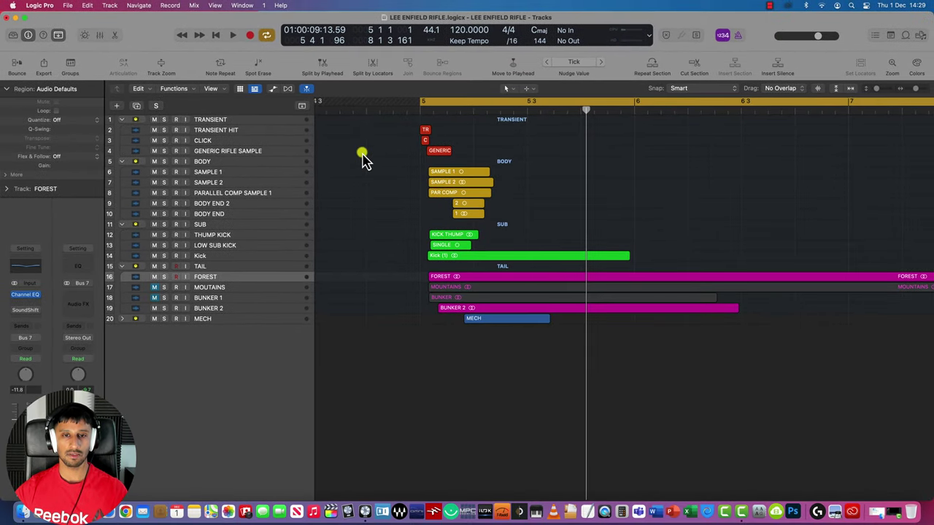
key("space")
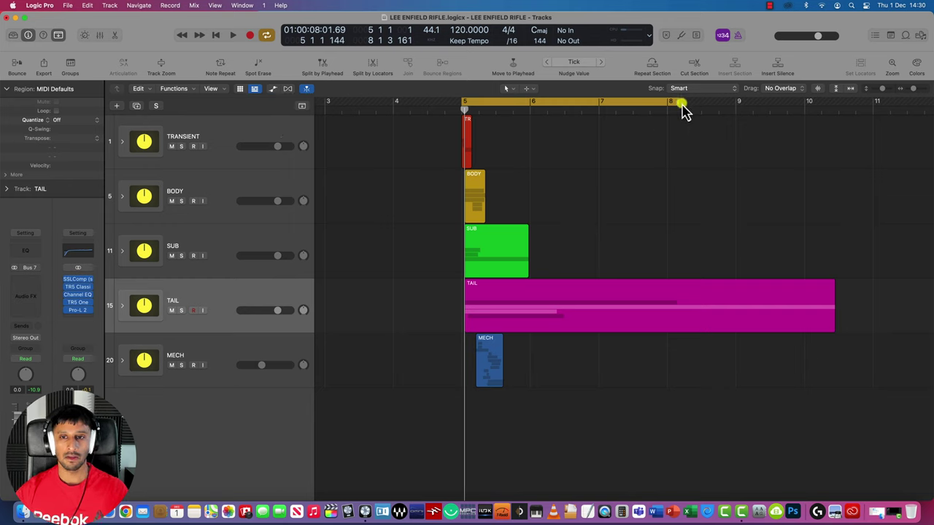
Step: Extend the end of the cycle range past the TAIL region to 10 3 4 and play the full rifle sound
left_click_drag(680, 102, 851, 108)
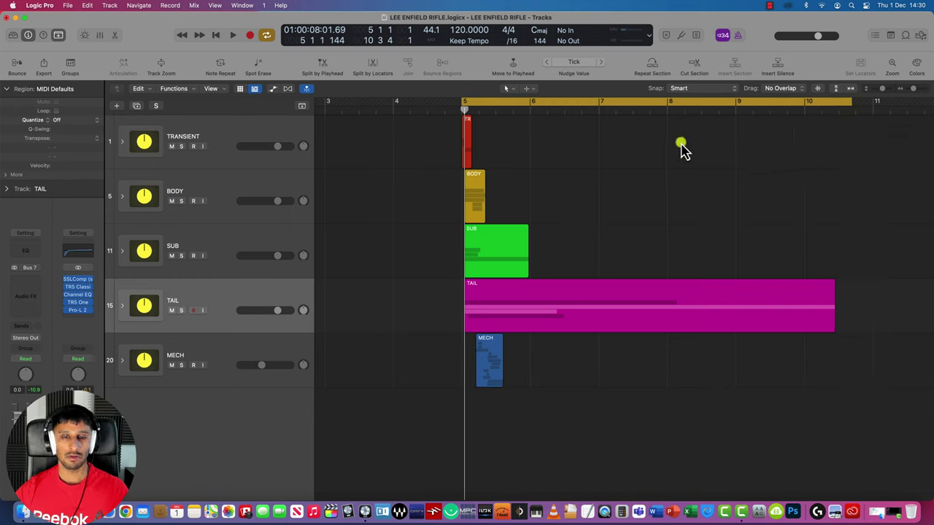
key("space")
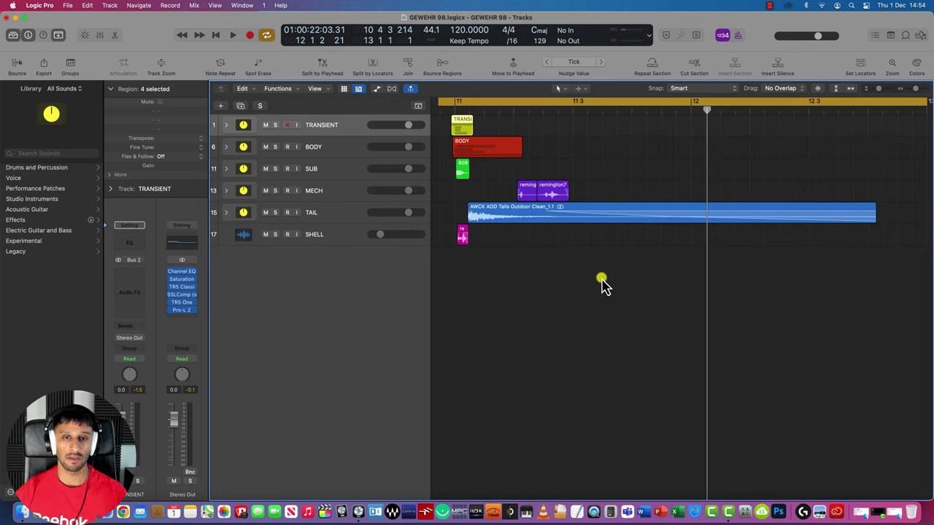
Step: Place the playhead just before bar 11 in the GEWEHR 98 project and listen to the full gunshot twice
left_click(447, 108)
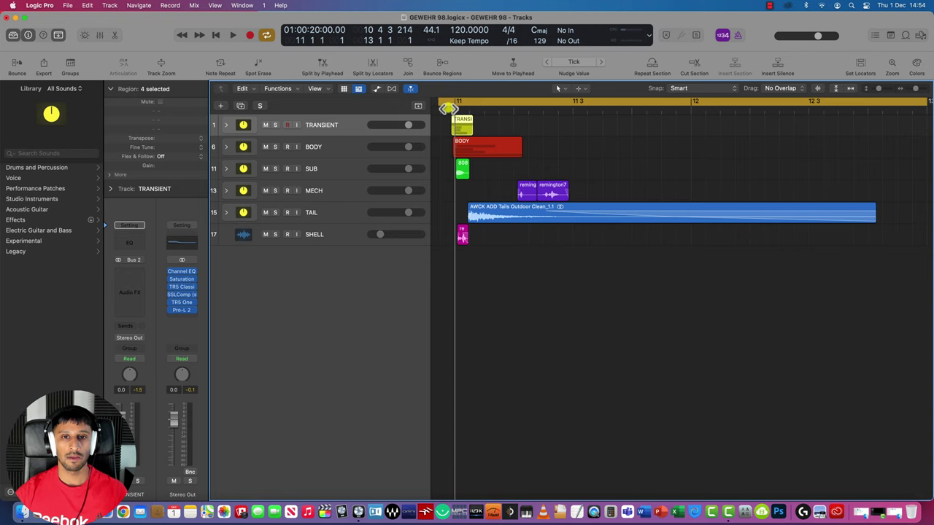
left_click_drag(448, 111, 442, 111)
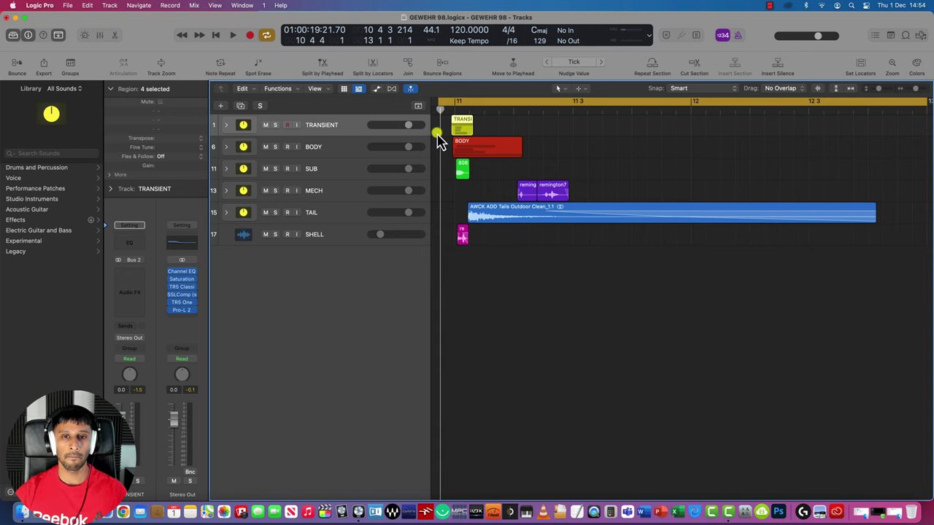
key("space")
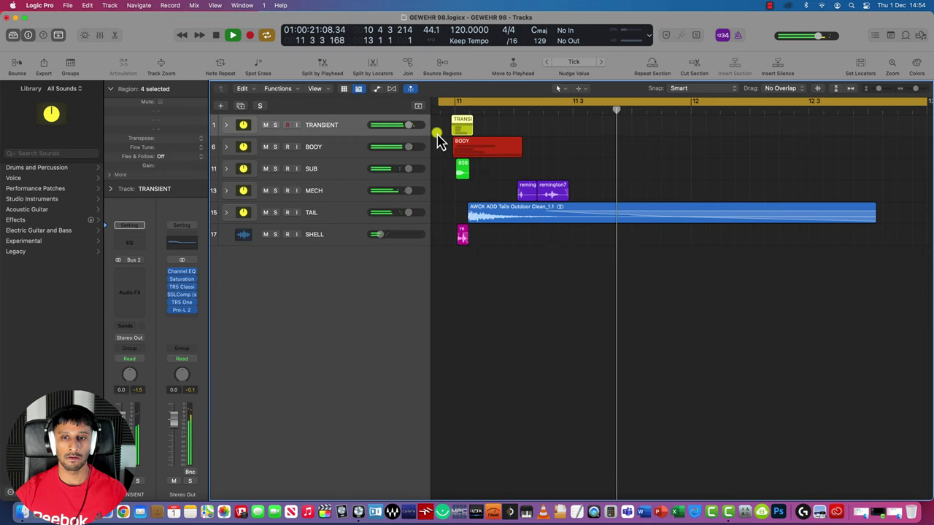
key("space")
left_click(441, 113)
key("space")
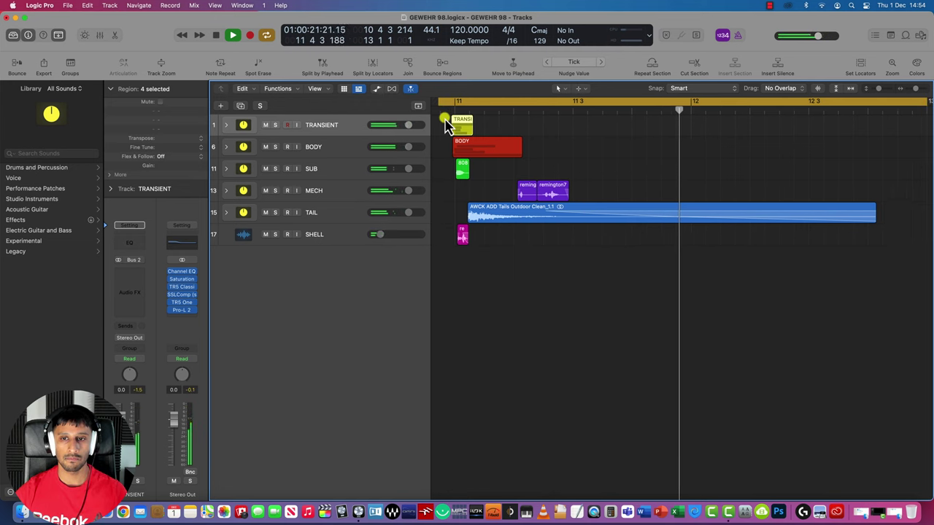
key("space")
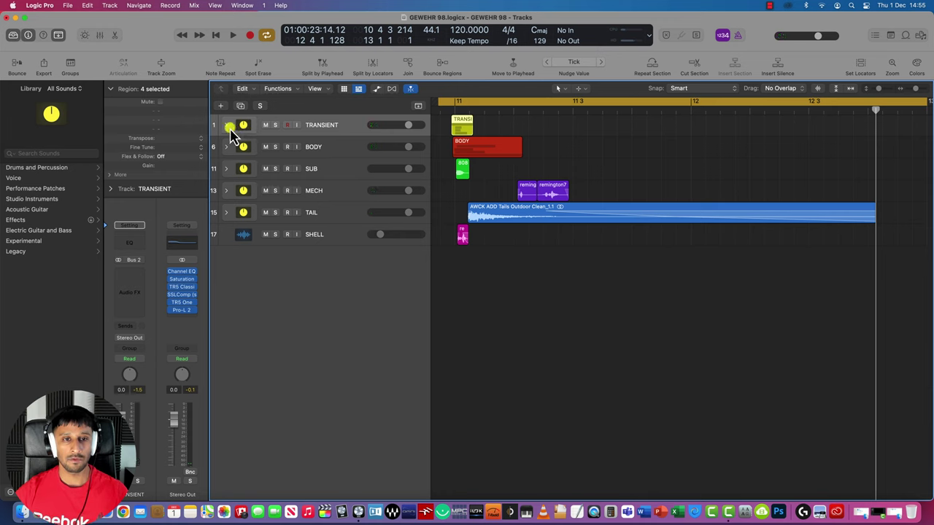
Step: Select the BODY, SUB, MECH, TAIL and SHELL tracks one after another to point out each layer
left_click(330, 150)
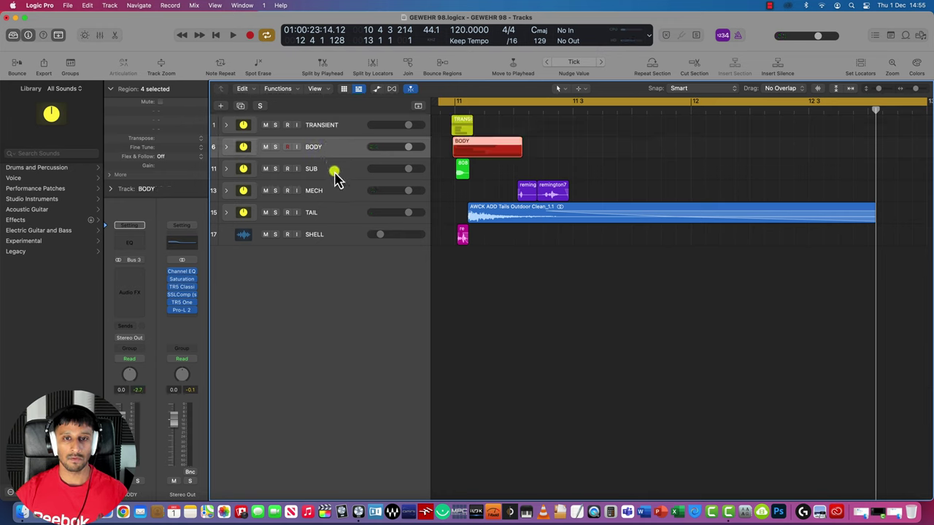
left_click(334, 173)
left_click(334, 194)
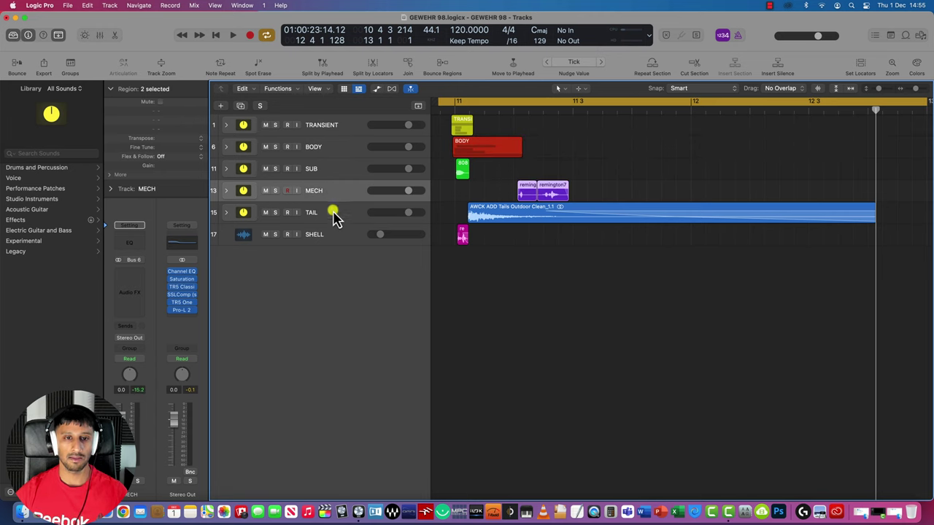
left_click(333, 214)
left_click(338, 236)
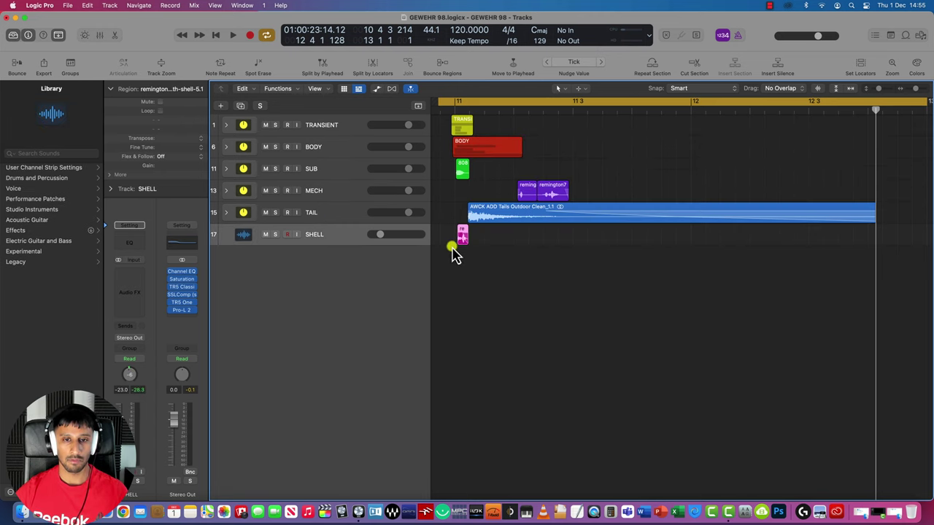
Step: Expand the TRANSIENT, BODY, SUB, MECH and TAIL stacks to show their individual tracks
left_click(227, 127)
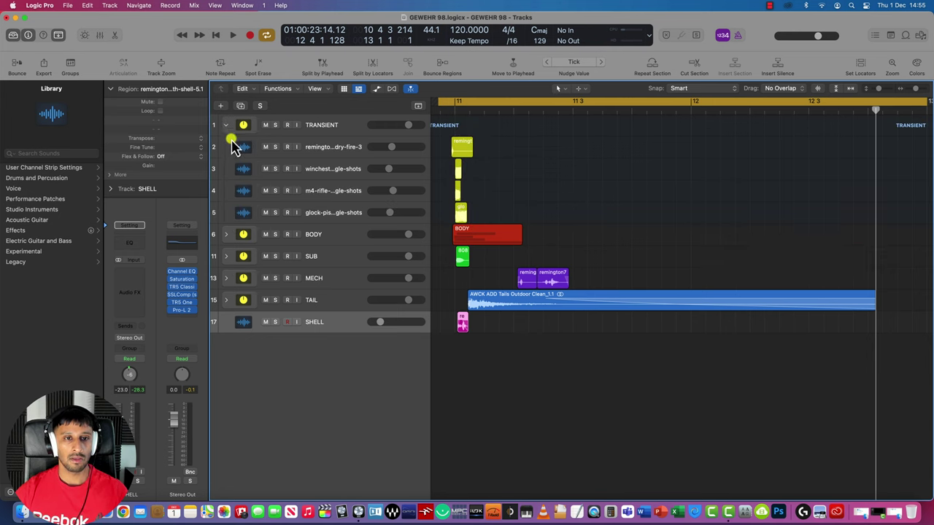
left_click(226, 235)
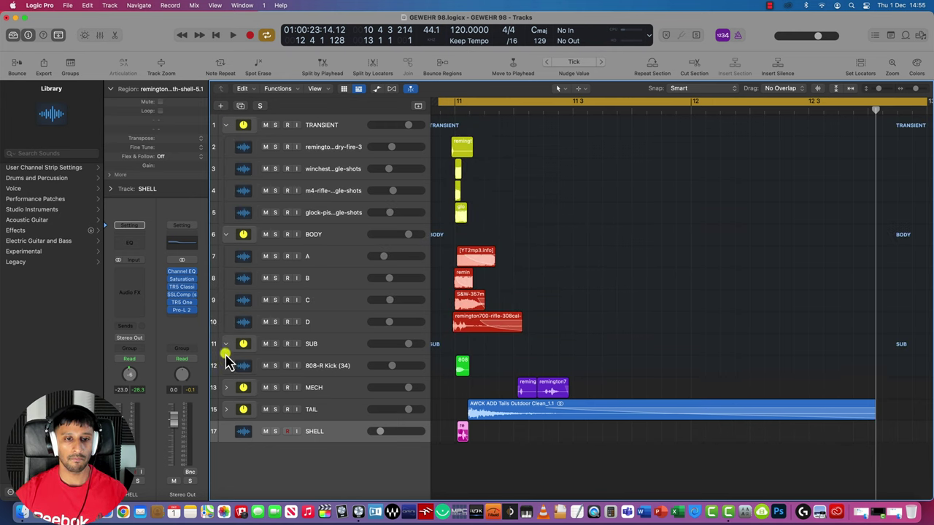
left_click(226, 387)
left_click(226, 431)
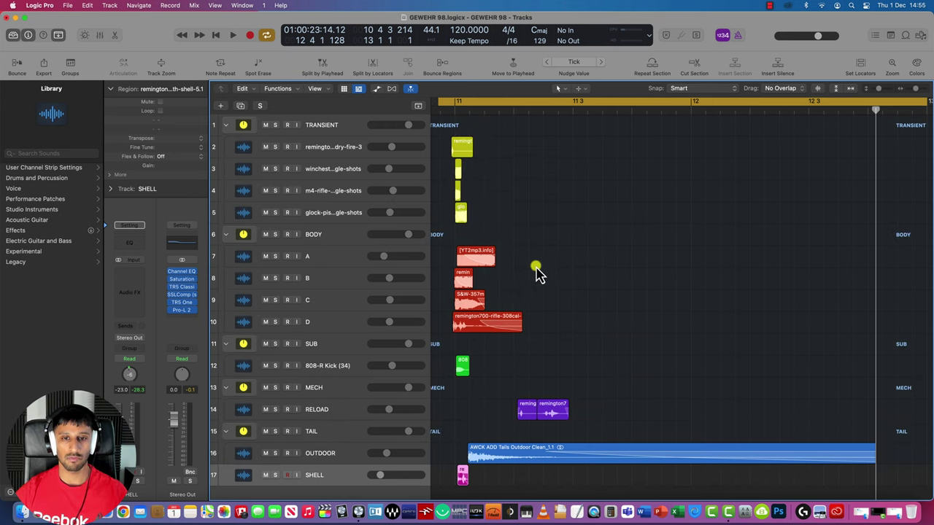
Step: Move the playhead just before bar 11, solo the TRANSIENT stack and listen to it
scroll(535, 267, "left", 5)
left_click(589, 111)
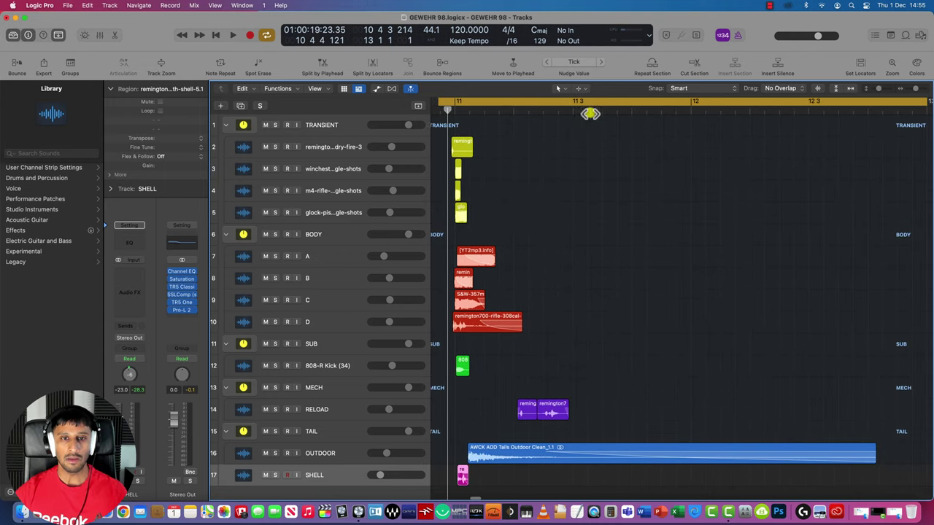
scroll(413, 150, "left", 2)
left_click(275, 126)
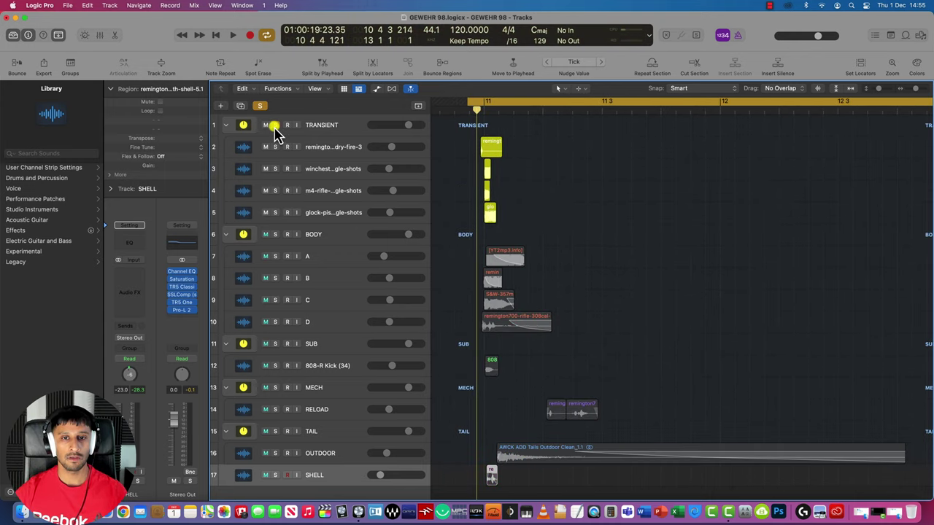
key("space")
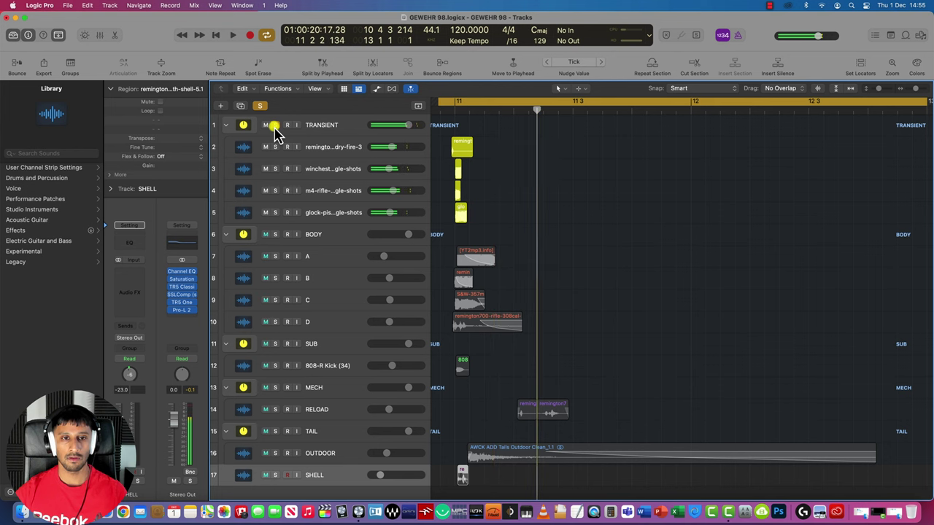
Step: Switch the solo from TRANSIENT to the BODY stack, listen to it and turn its solo off
left_click(275, 125)
left_click(275, 234)
key("space")
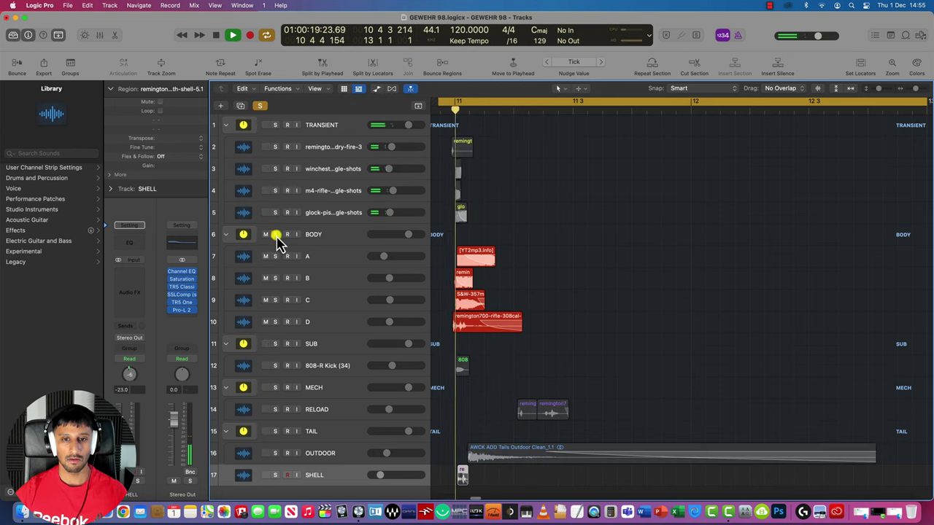
left_click(275, 234)
key("space")
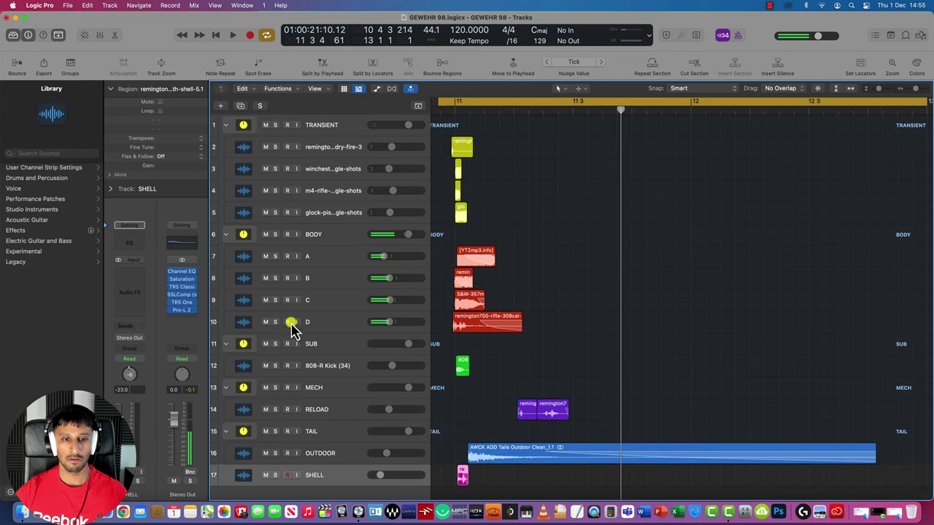
Step: Solo and listen to the SUB stack and the MECH stack in turn, turning each solo off
left_click(275, 344)
key("space")
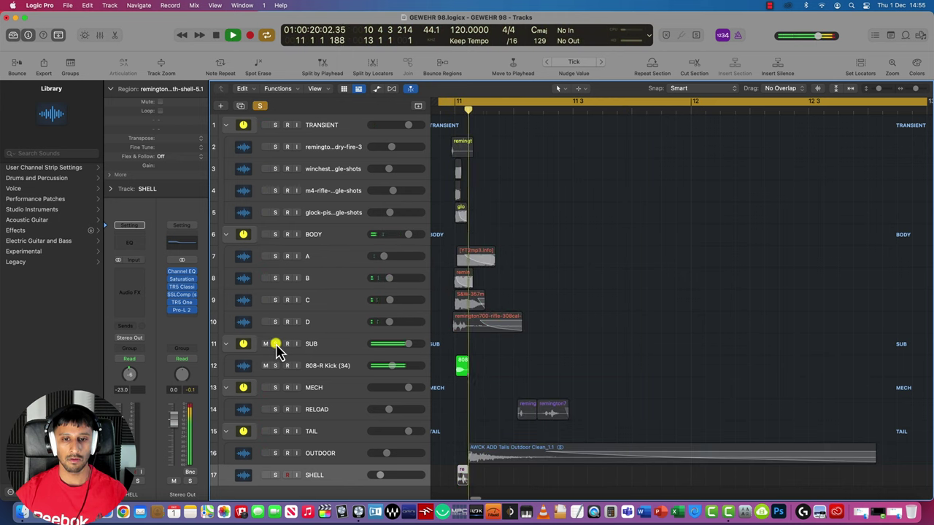
left_click(281, 387)
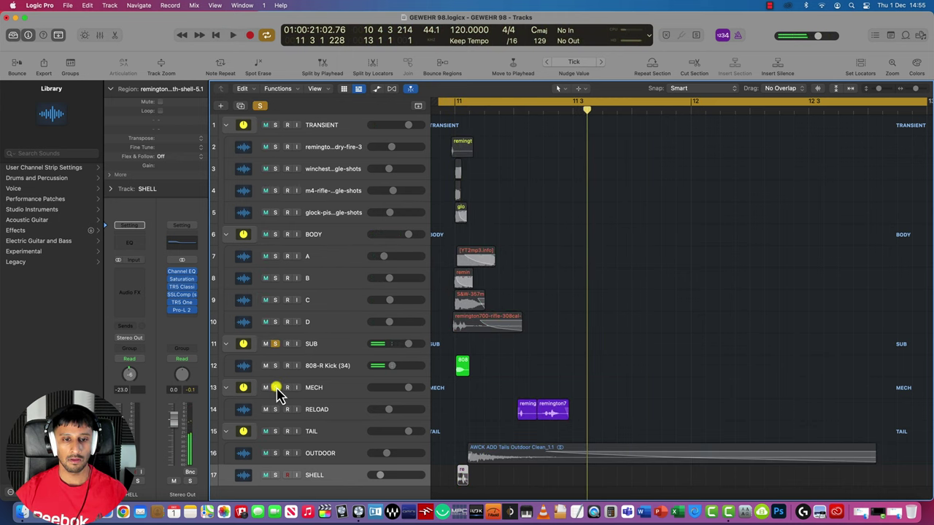
left_click(281, 344)
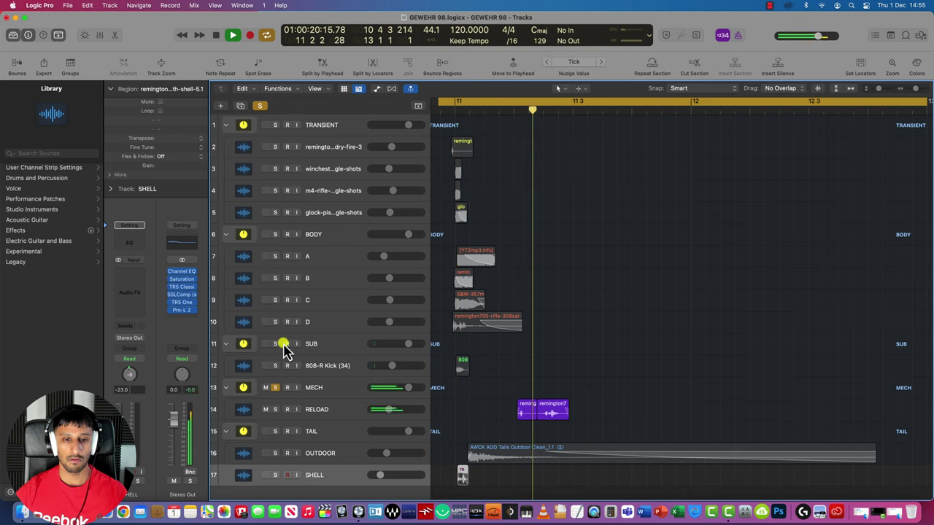
key("space")
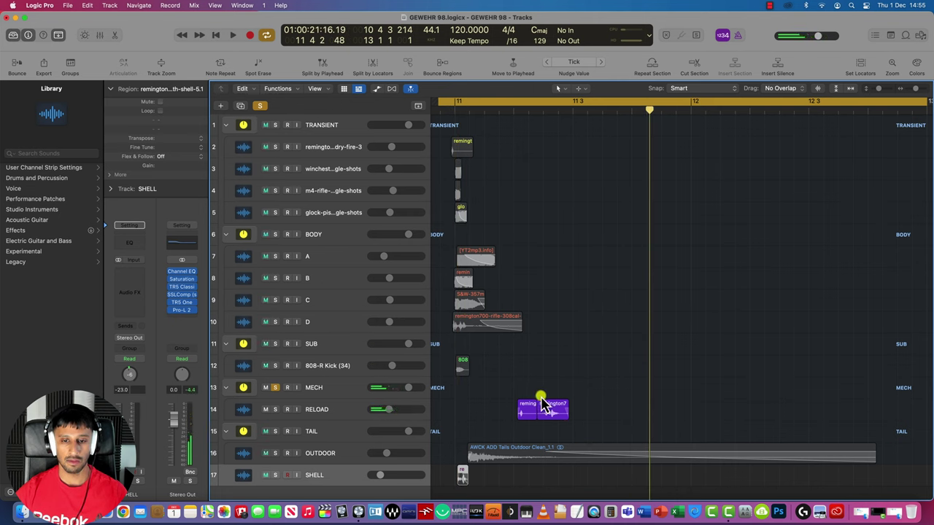
left_click(523, 406)
left_click(275, 387)
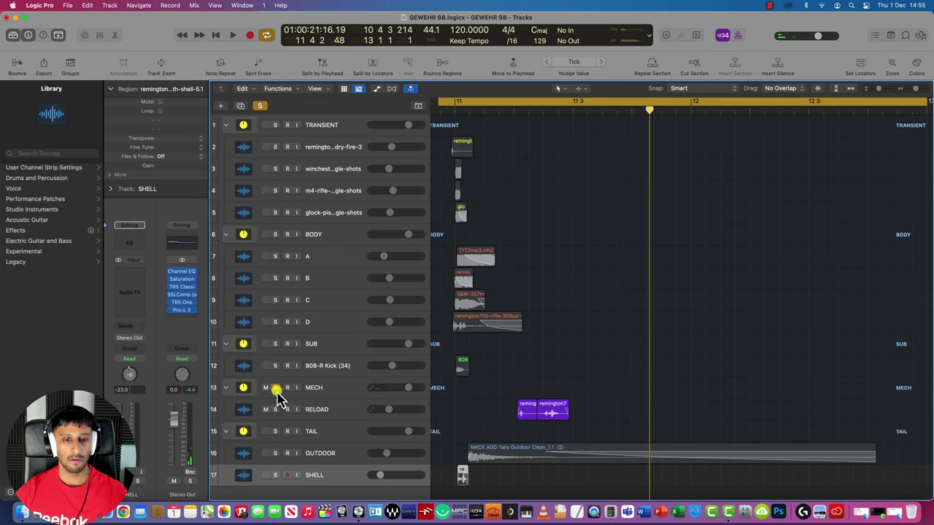
Step: Solo and select the OUTDOOR track in the TAIL stack and listen to it
left_click(274, 453)
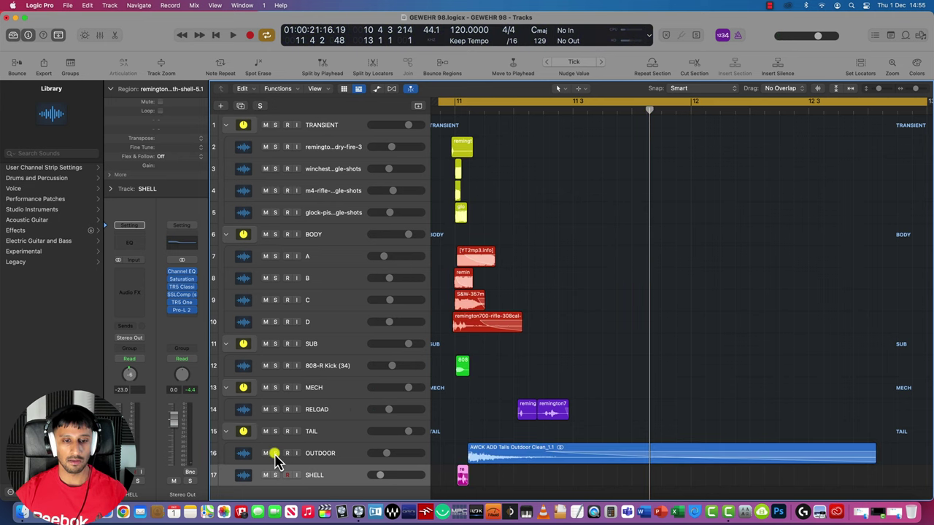
left_click(316, 453)
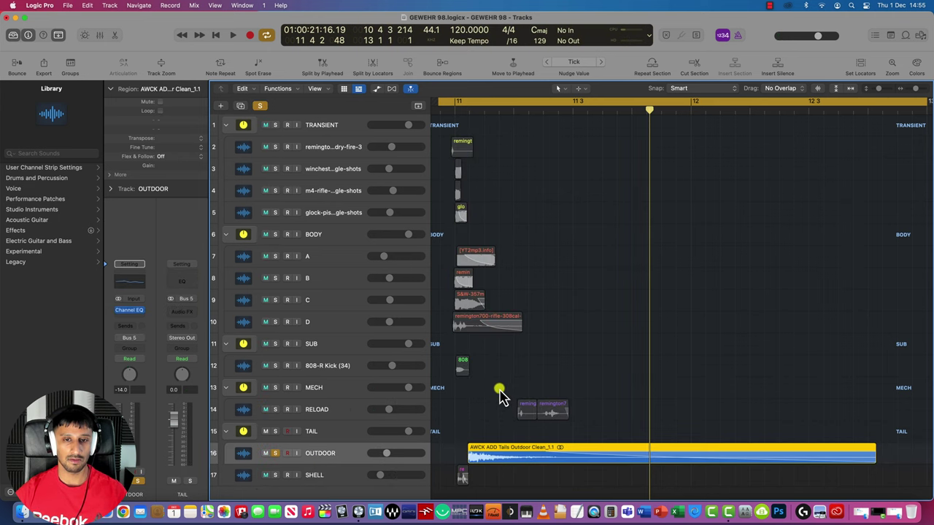
key("space")
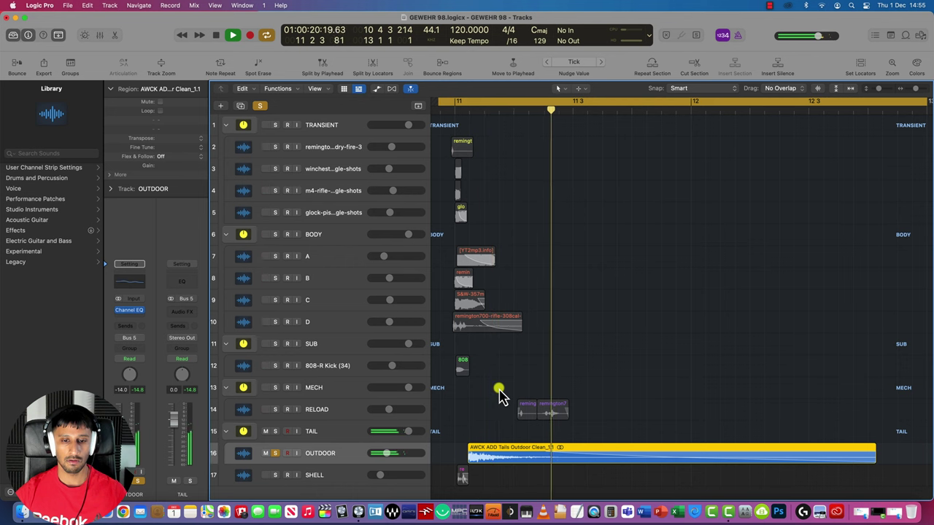
Step: Switch the solo from the OUTDOOR track to the SHELL track and listen to it
key("space")
left_click(275, 453)
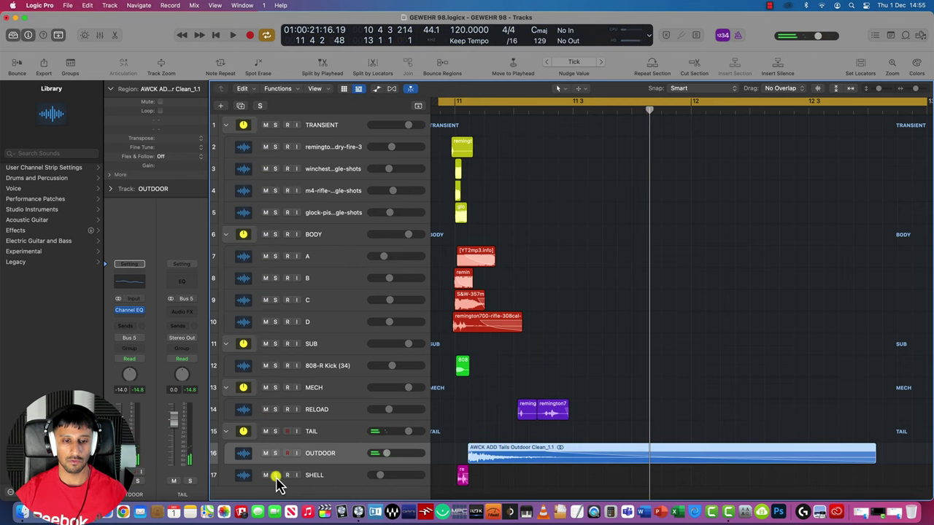
left_click(275, 475)
key("space")
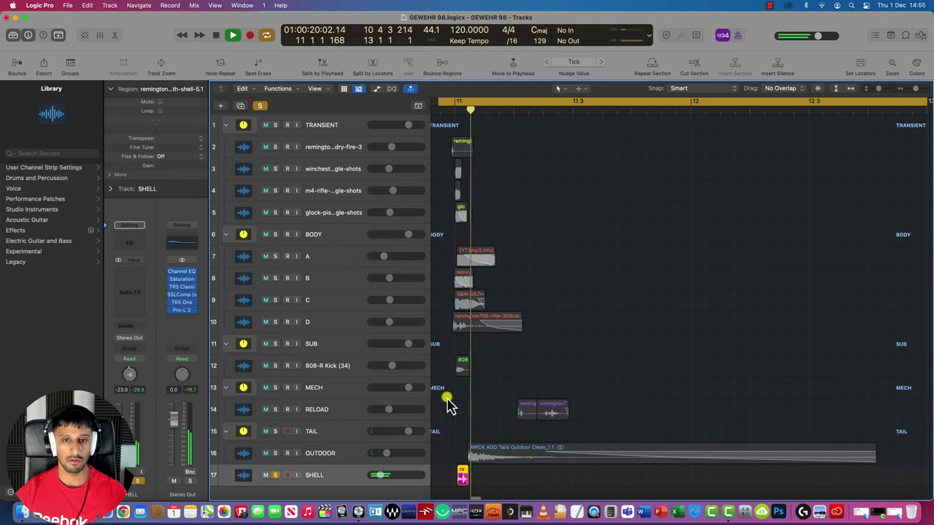
key("space")
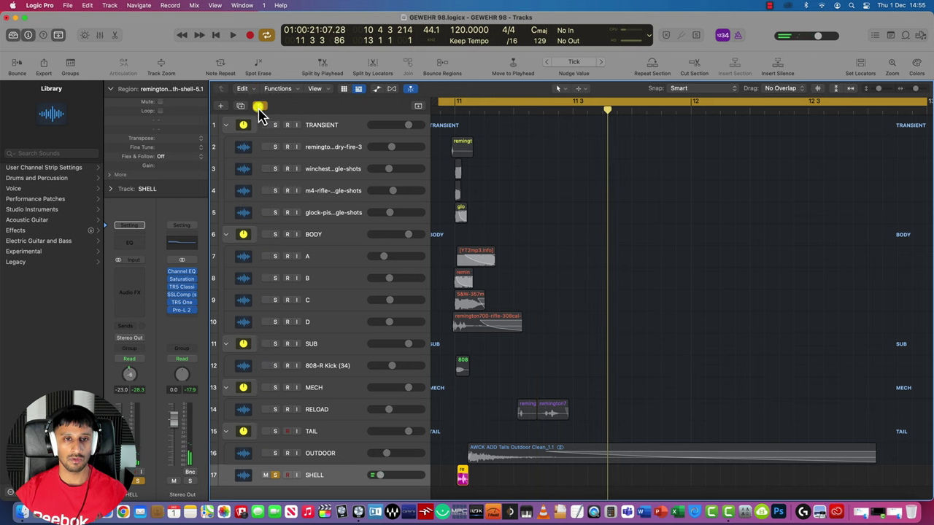
Step: Turn off all solos and listen to the complete Gewehr 98 shot
left_click(259, 105)
key("space")
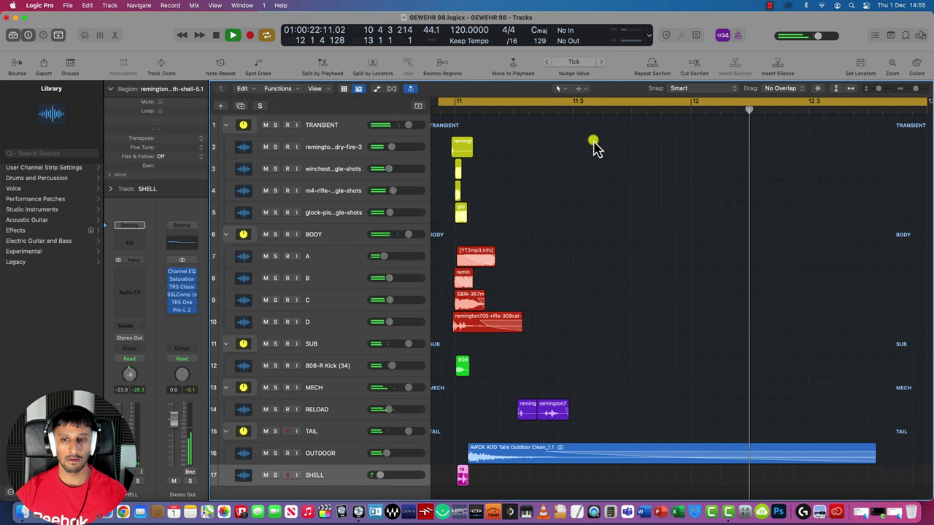
key("space")
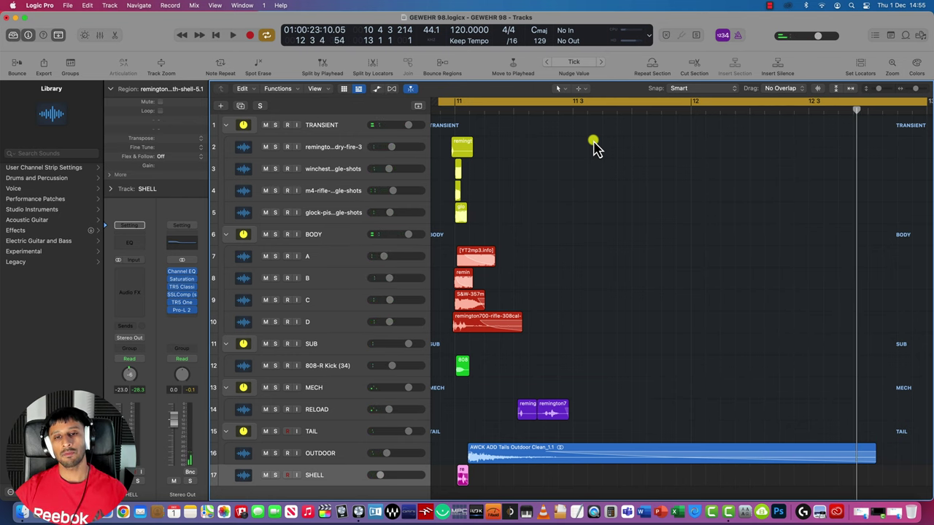
scroll(590, 241, "left", 2)
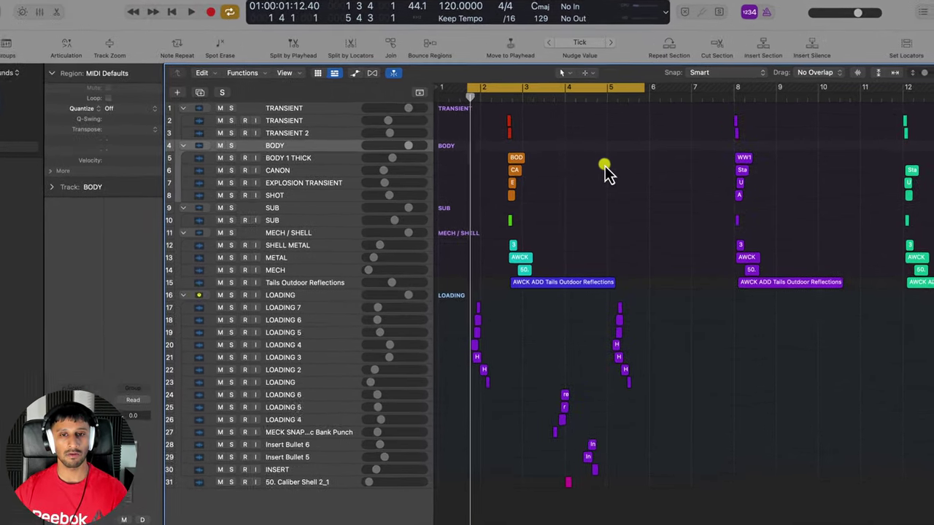
Step: Play the full Mauser 1918 T-Gewehr sound, and solo and listen to the TRANSIENT stack from the start of the shot at 2 3 3
key("space")
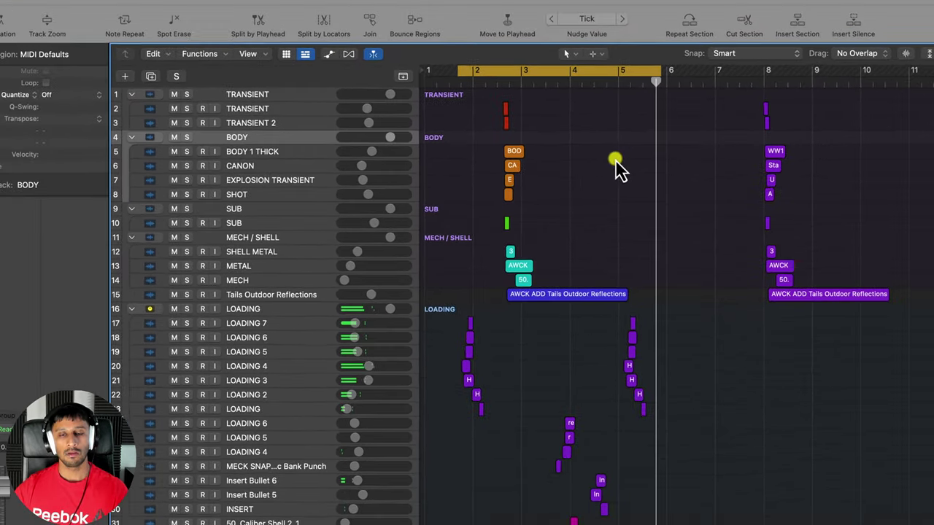
left_click(477, 108)
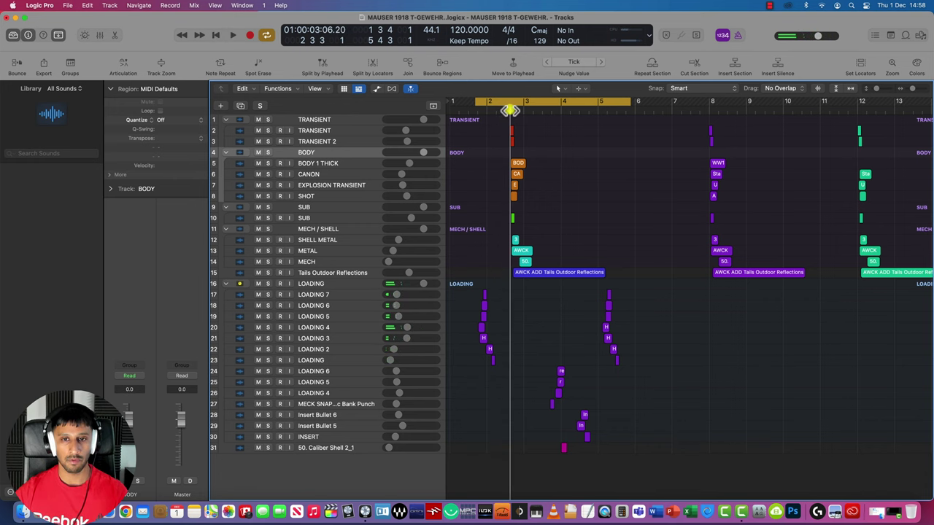
left_click_drag(904, 102, 921, 95)
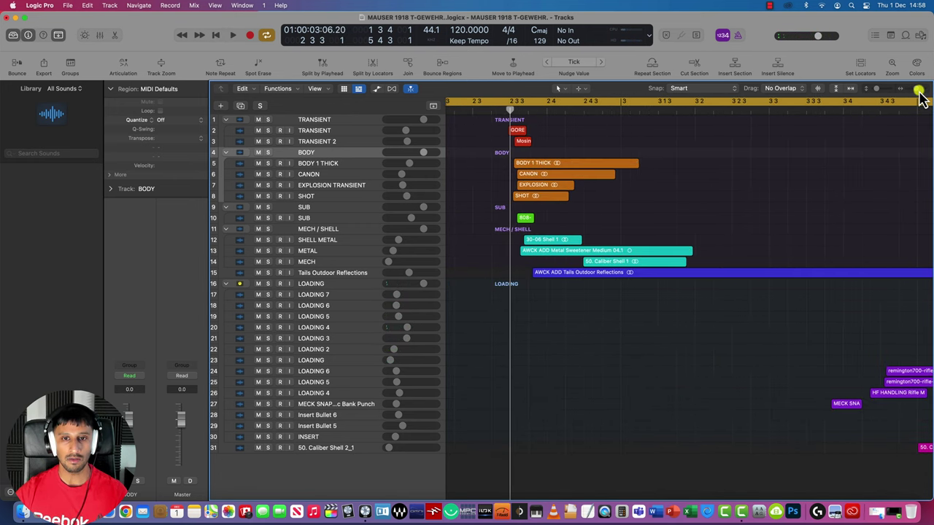
left_click(268, 119)
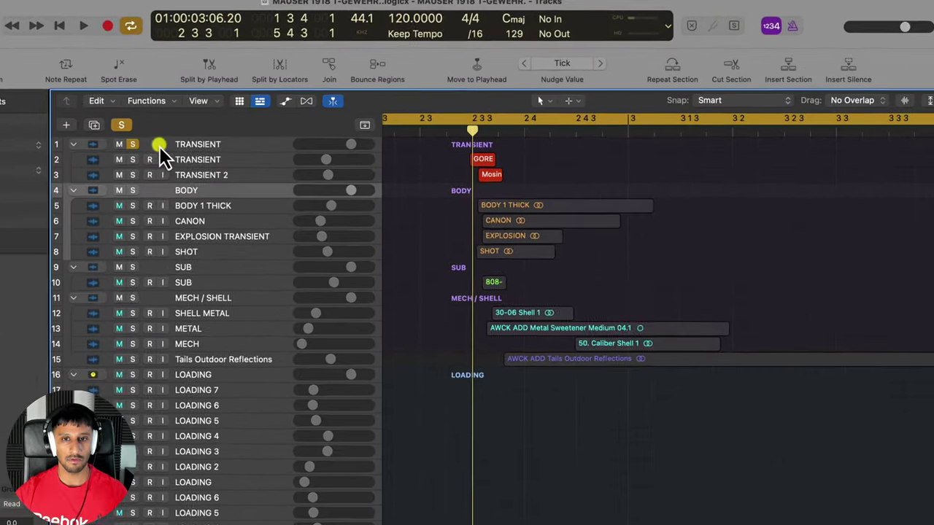
double_click(449, 135)
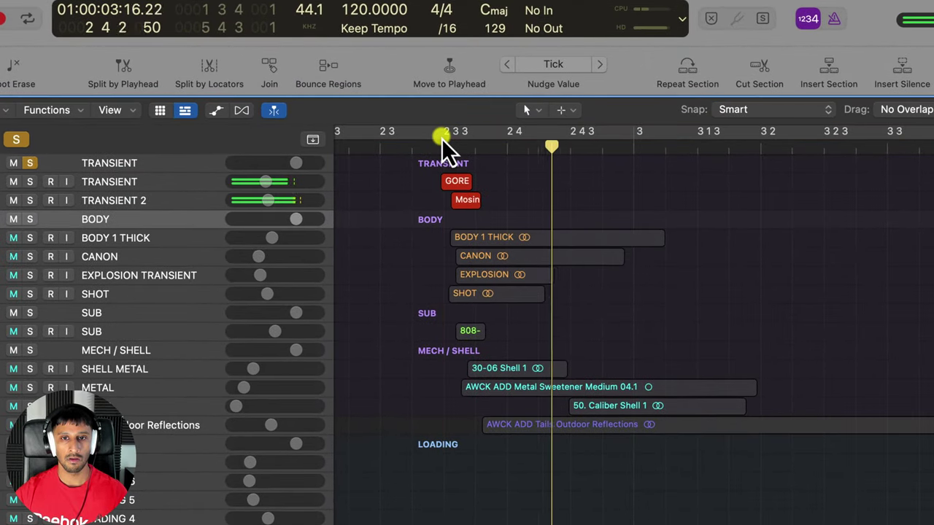
Step: Switch the solo to the BODY stack, cycle from about 2 3 2 to 3 1 4 to listen to it, and turn its solo off
left_click(30, 163)
left_click(29, 218)
left_click_drag(429, 134, 750, 139)
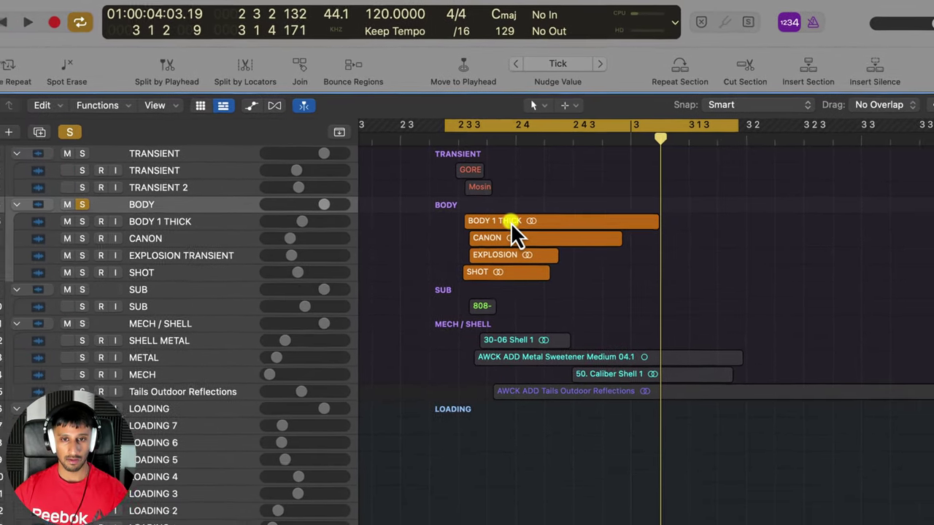
left_click(155, 184)
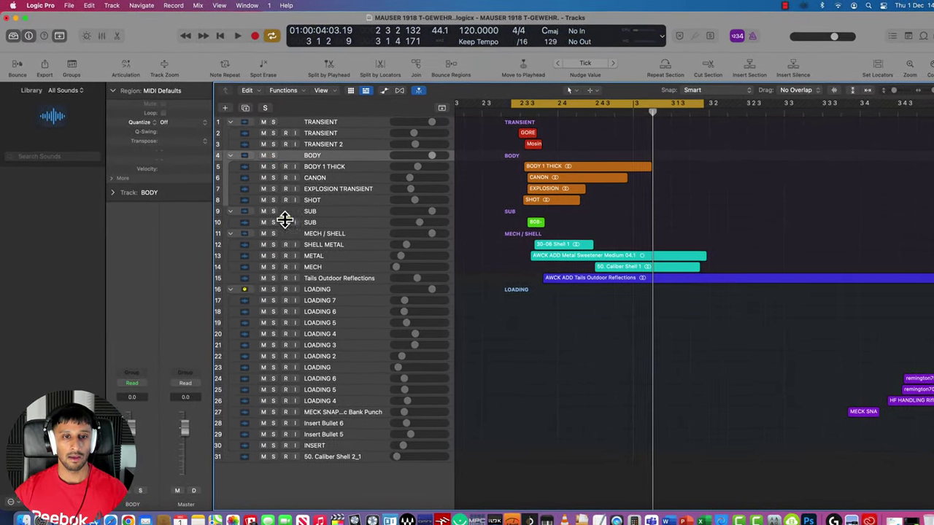
Step: Solo the SUB stack, listen to it and turn its solo off
left_click(286, 222)
key("space")
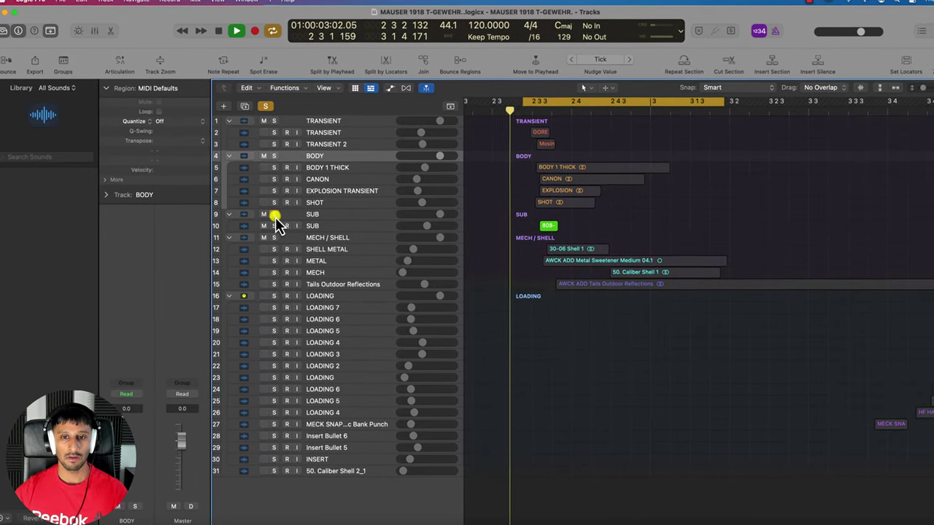
left_click(513, 213)
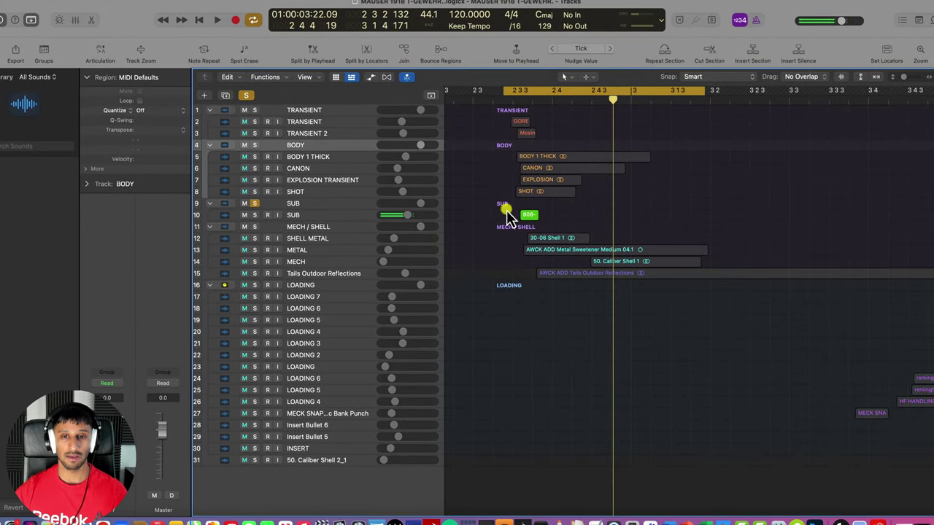
left_click(254, 203)
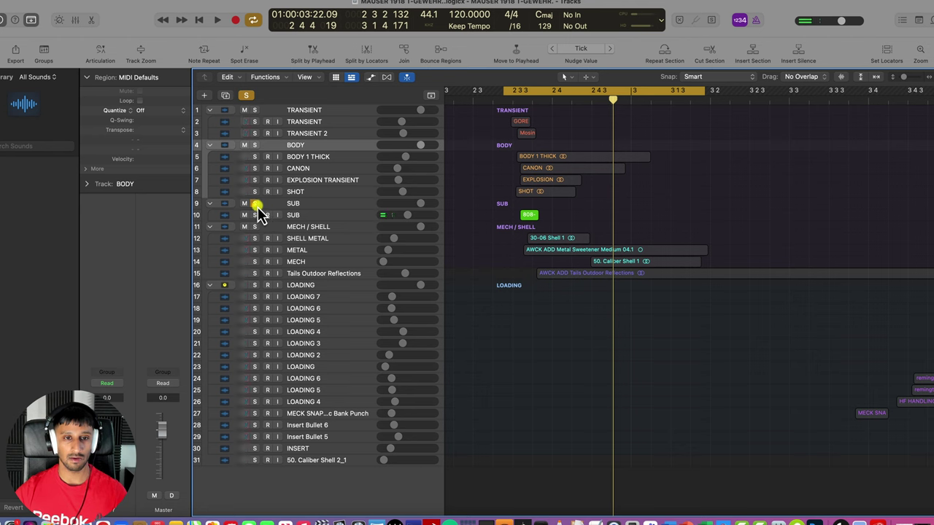
left_click(254, 214)
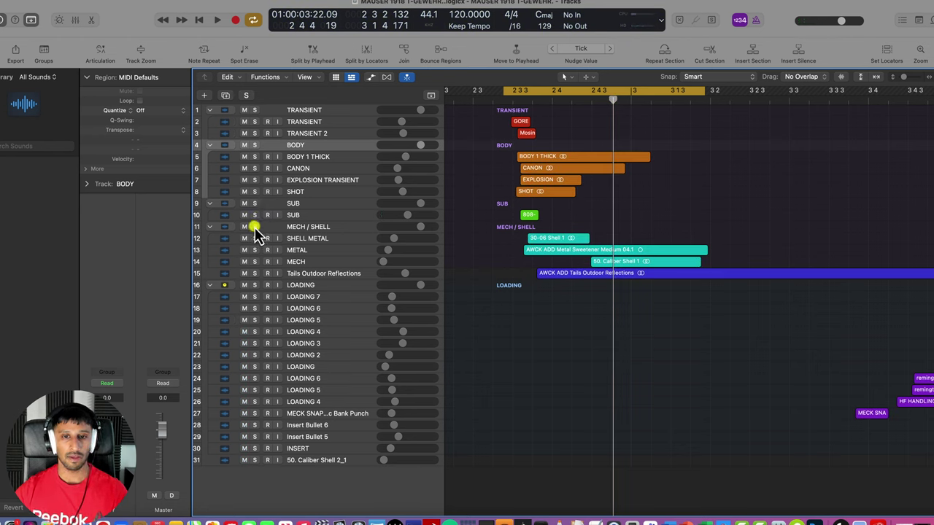
Step: Solo the MECH / SHELL stack, listen to it and turn its solo off
left_click(254, 227)
key("space")
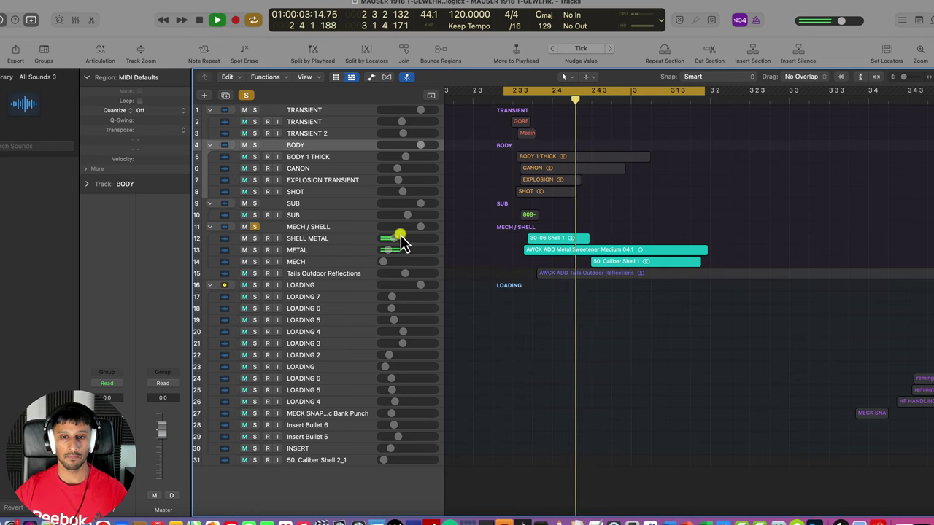
key("space")
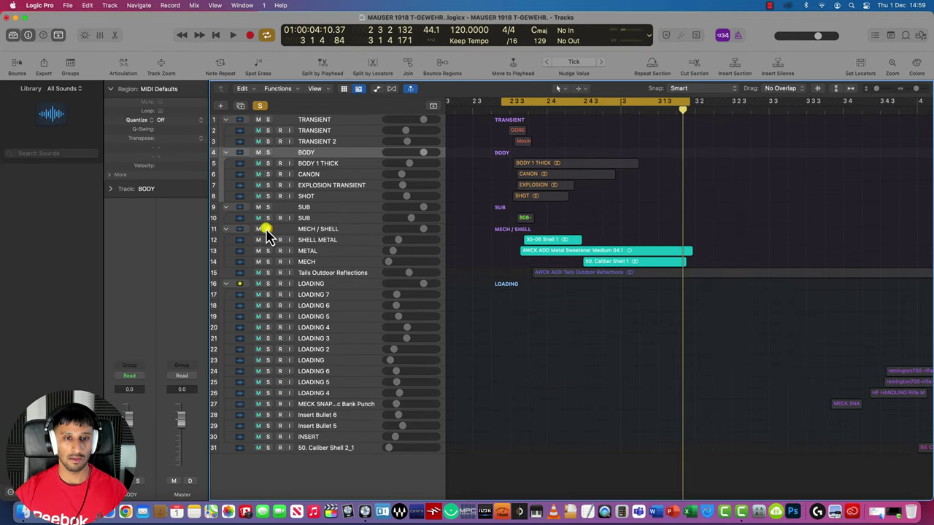
left_click(255, 227)
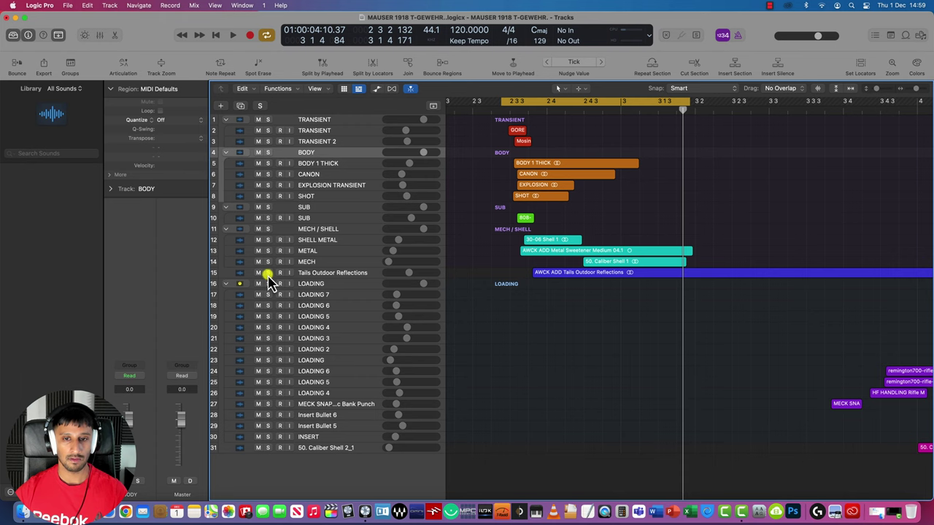
Step: Solo the Tails Outdoor Reflections track, extend the cycle range to about 4 1 2 to hear it, and turn its solo off
left_click(268, 273)
key("space")
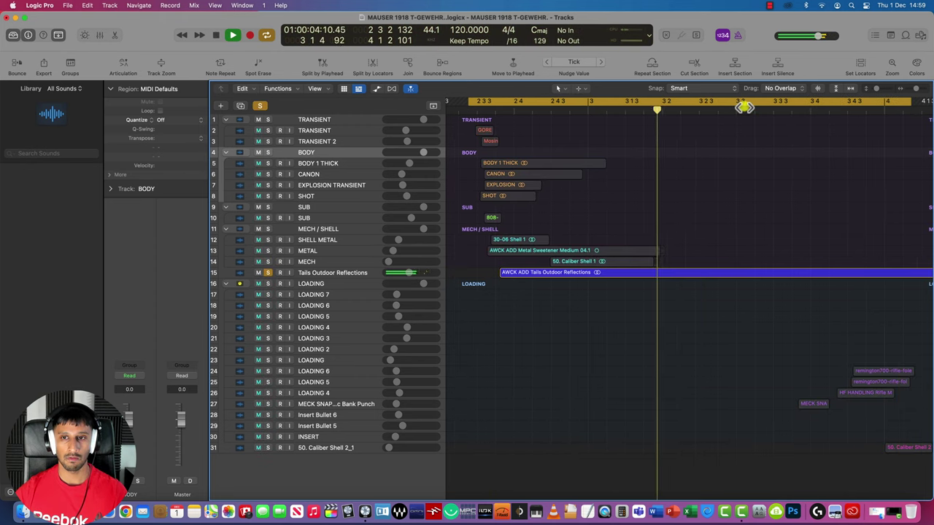
key("space")
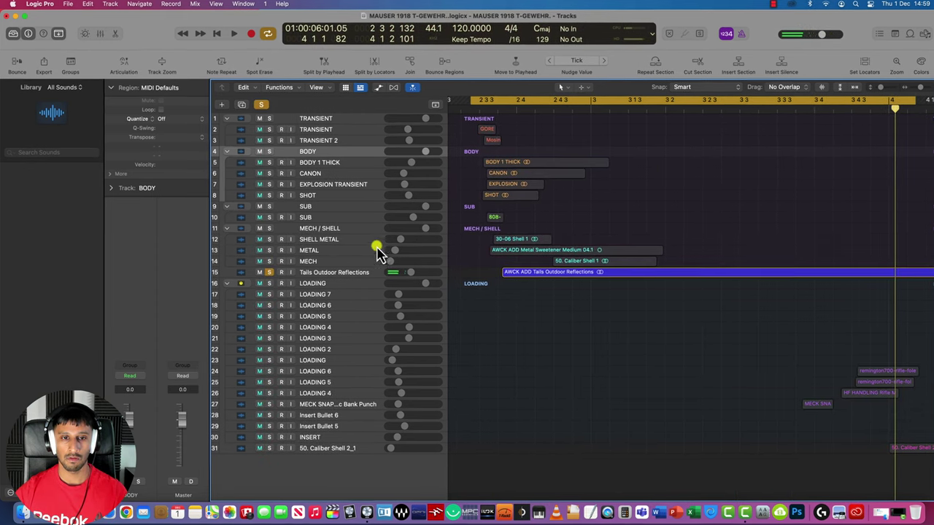
left_click(268, 272)
Step: Solo the LOADING stack and all its tracks down to 50. Caliber Shell 2_1, and listen from 3 3 4 with cycling off
left_click_drag(286, 274, 285, 379)
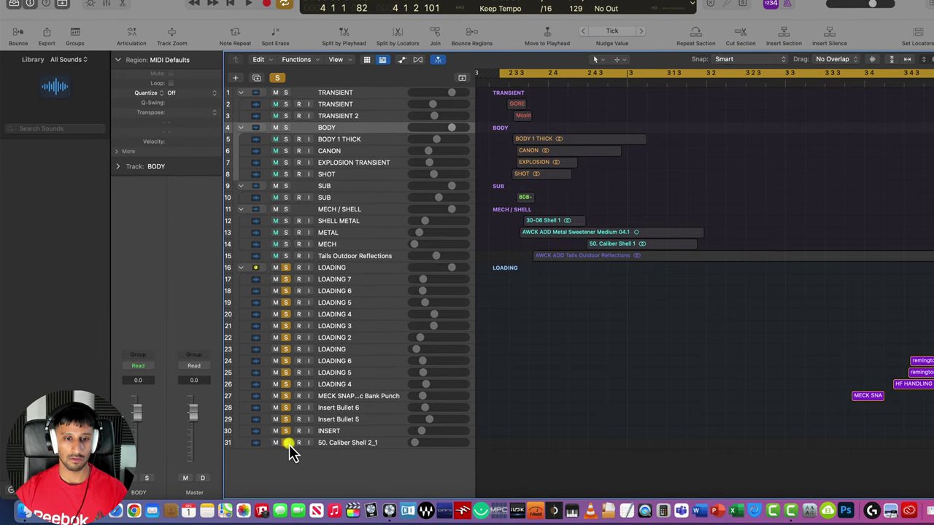
scroll(803, 139, "down", 3)
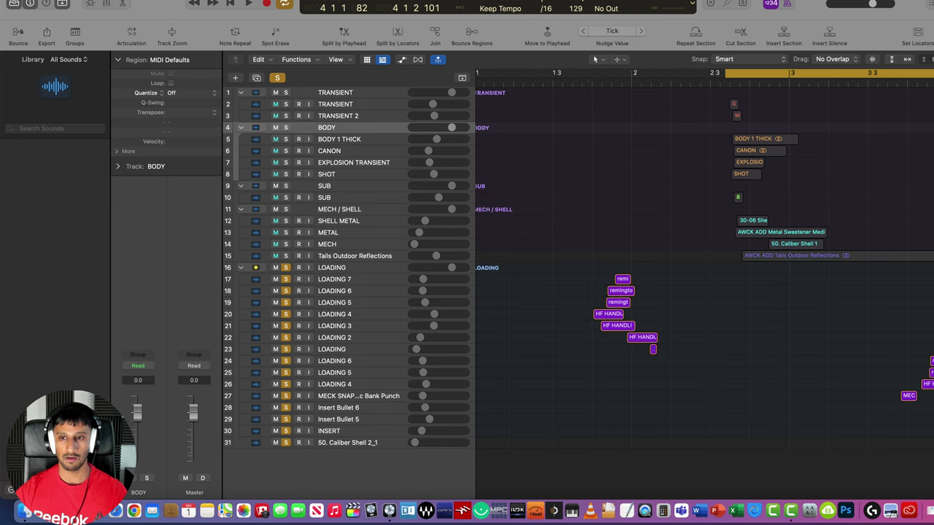
scroll(900, 136, "right", 5)
left_click(698, 79)
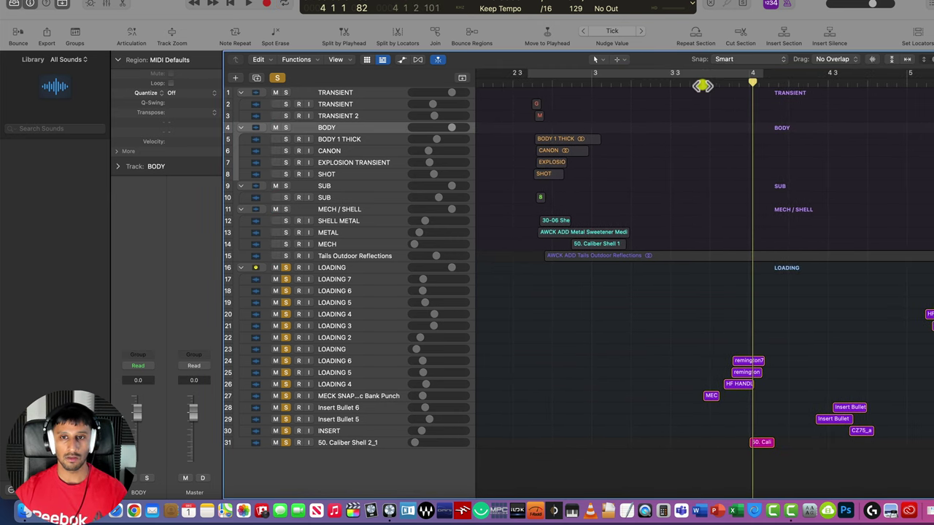
scroll(800, 316, "right", 5)
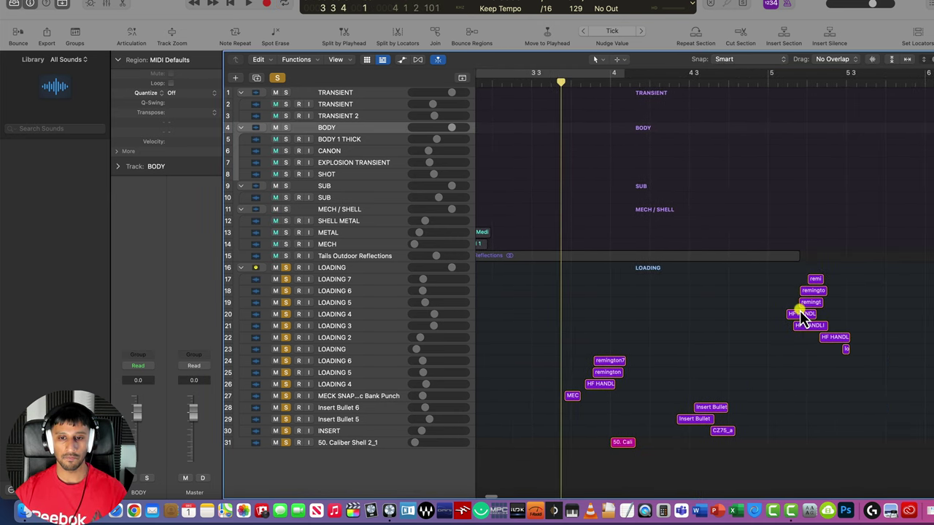
key("space")
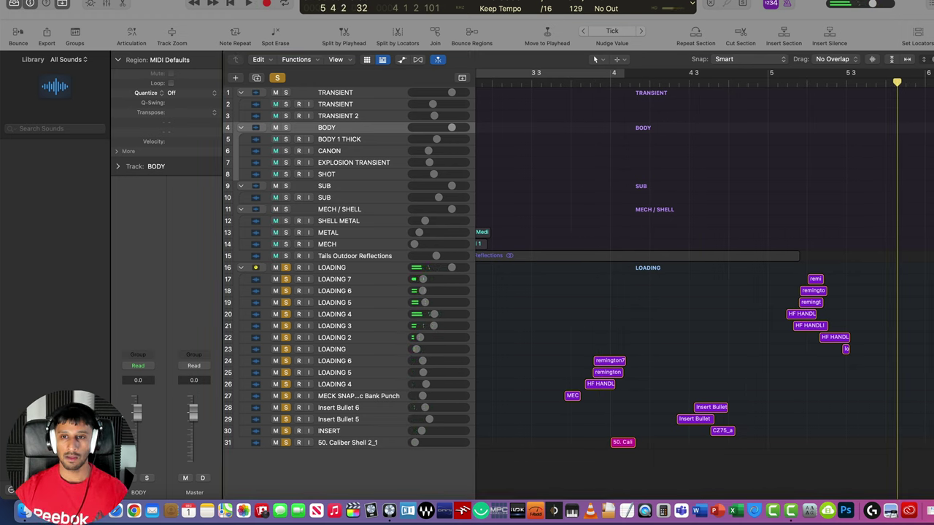
Step: Turn off all solos, set the cycle range from 1 3 4 to 6 2 1, and listen to the complete Mauser sound with loading
key("super+Left")
left_click(276, 77)
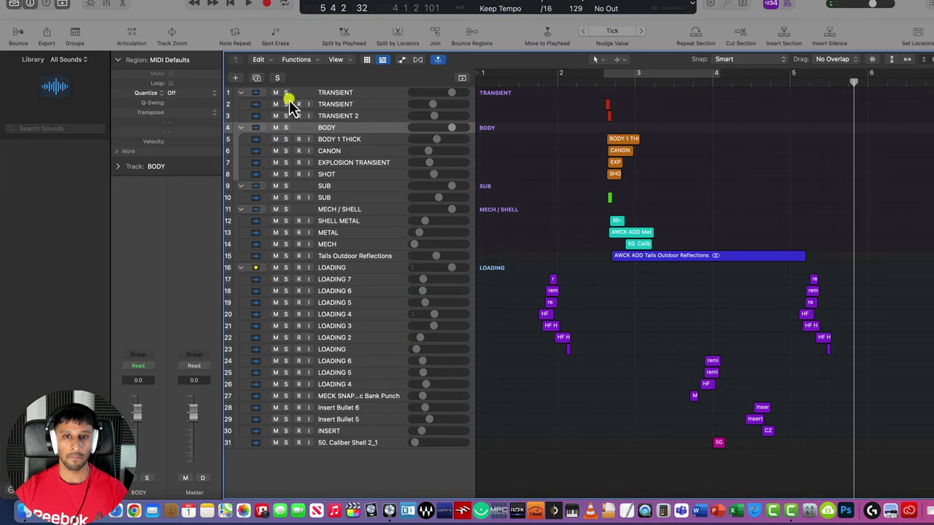
left_click(542, 81)
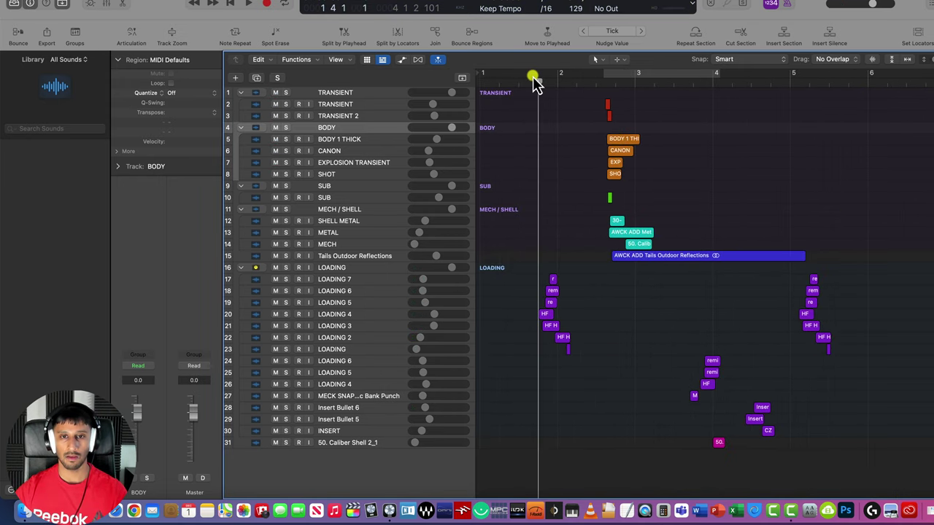
left_click_drag(535, 79, 874, 113)
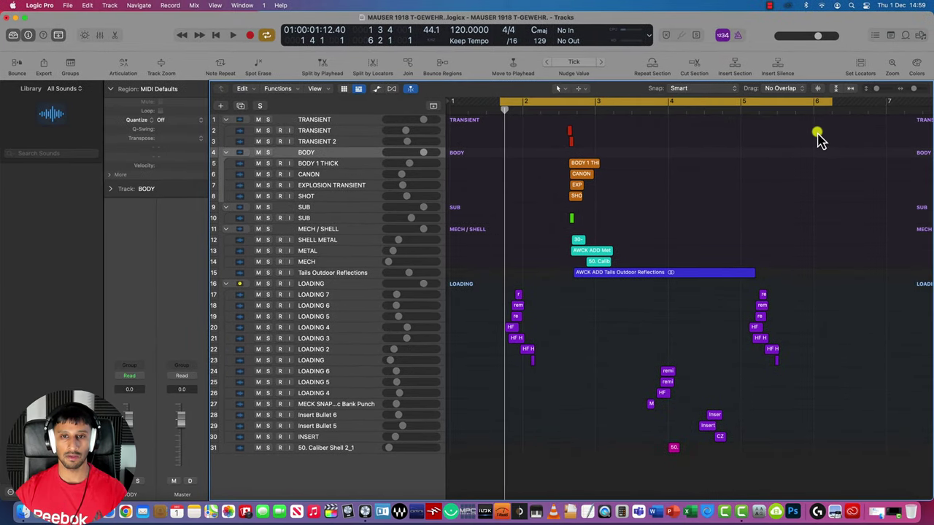
key("space")
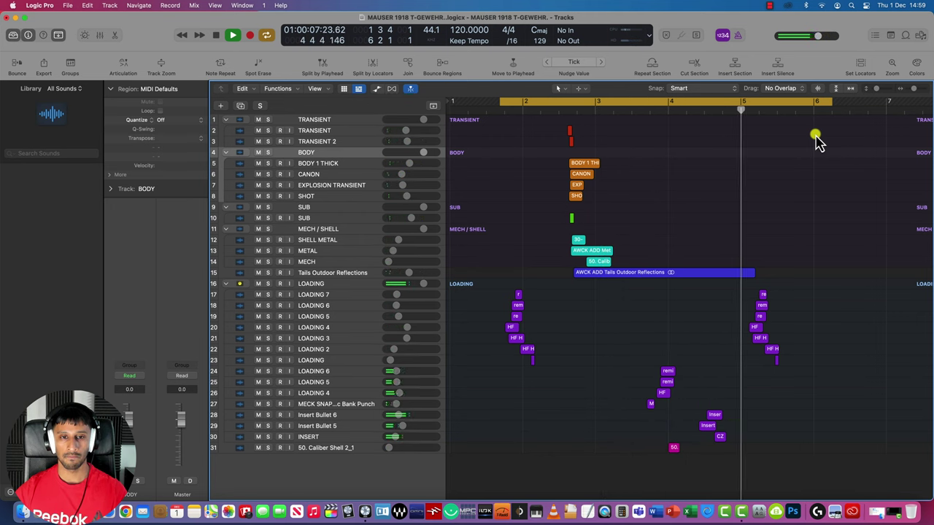
key("space")
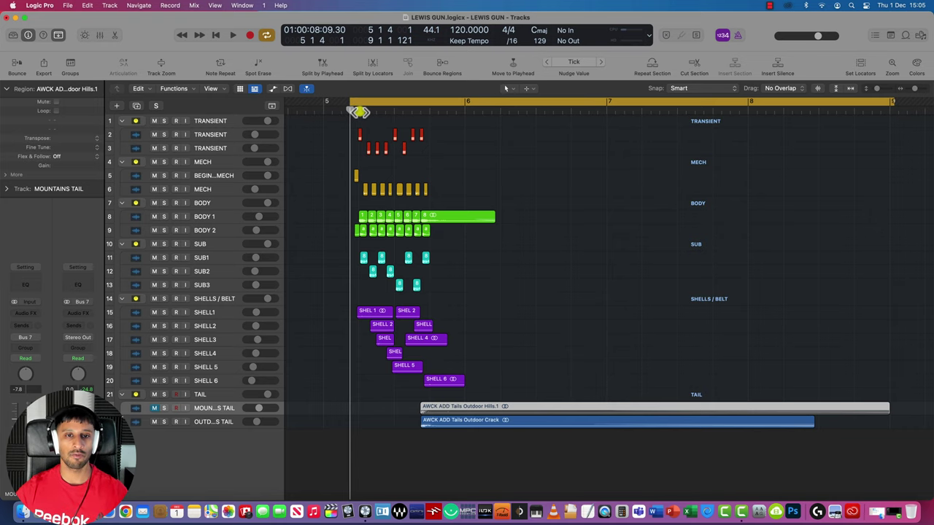
Step: Place the playhead at the start of the burst in the LEWIS GUN project and listen to the full sound
left_click_drag(343, 85, 340, 85)
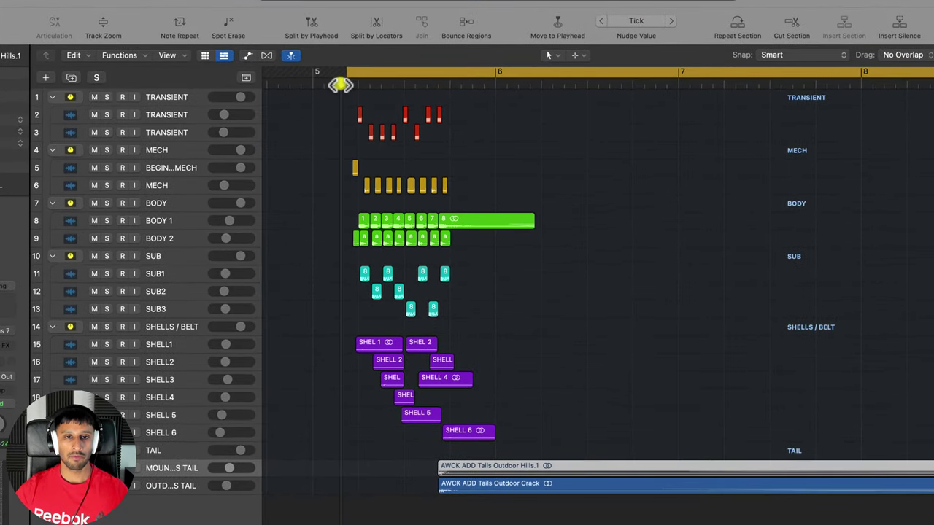
key("space")
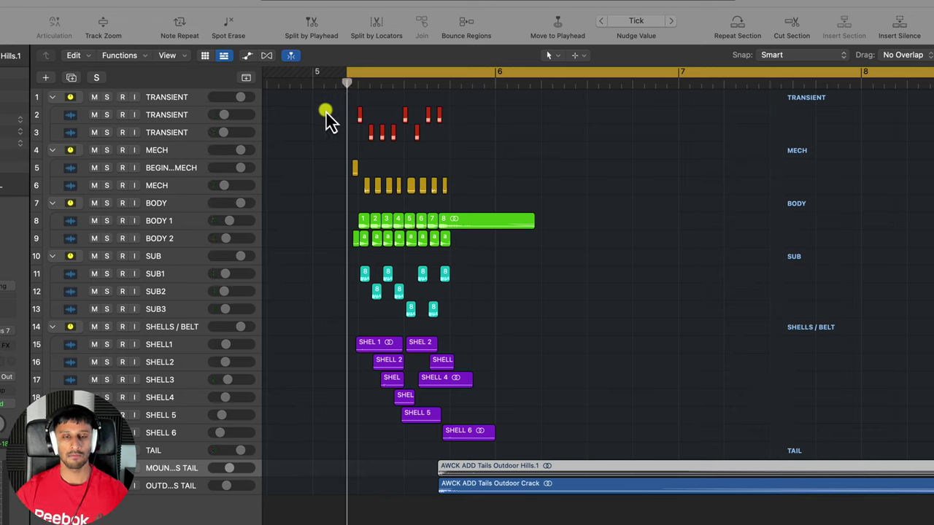
key("space")
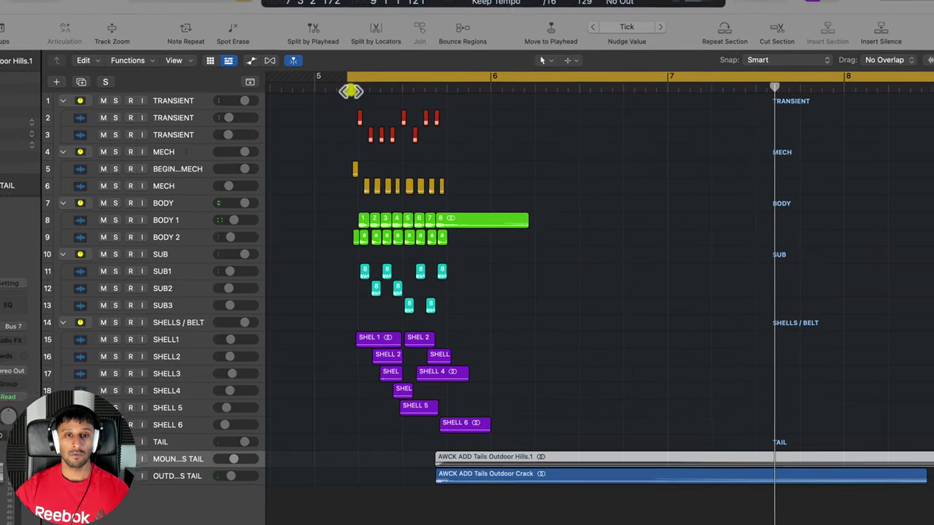
Step: Place the playhead at the start of the burst, solo the TRANSIENT stack, listen to it, and turn its solo off
left_click(350, 90)
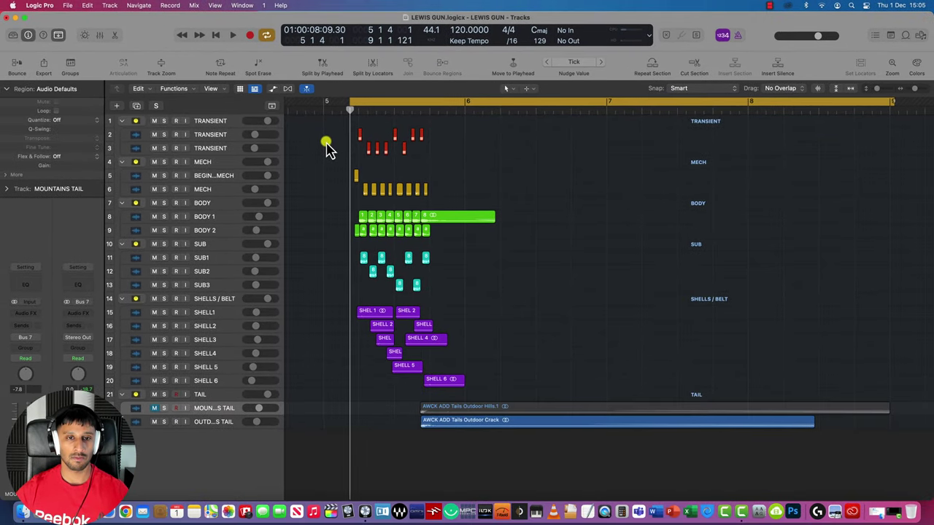
left_click(163, 121)
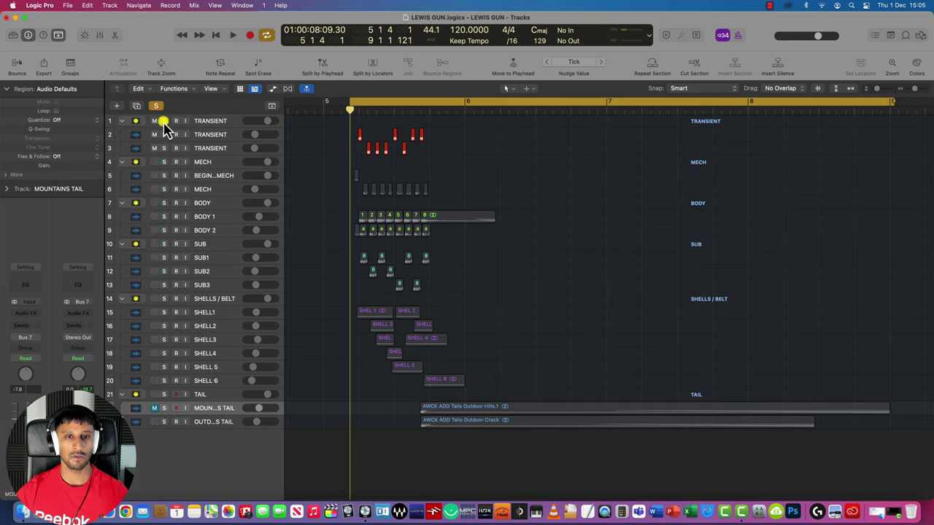
key("space")
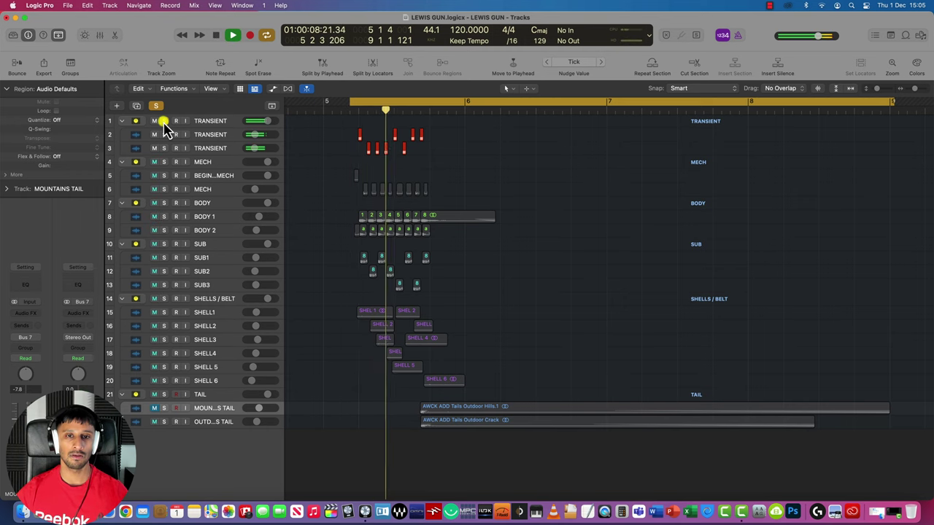
key("space")
left_click(164, 121)
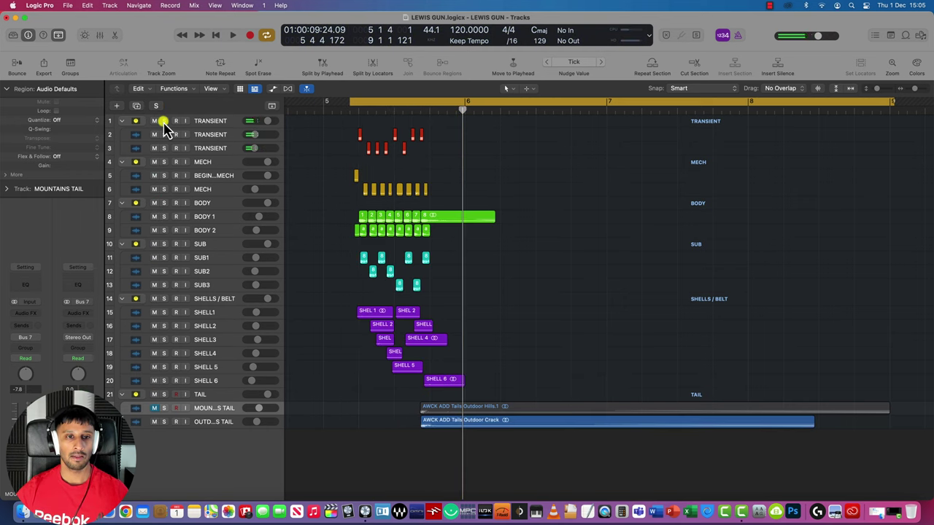
Step: Solo the BODY stack, listen to both body layers, and turn its solo off
left_click(163, 203)
key("space")
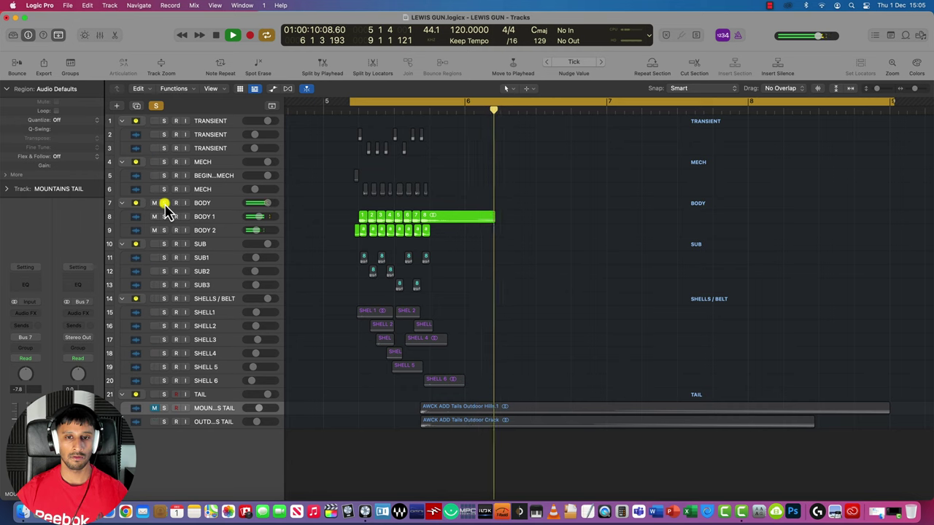
key("space")
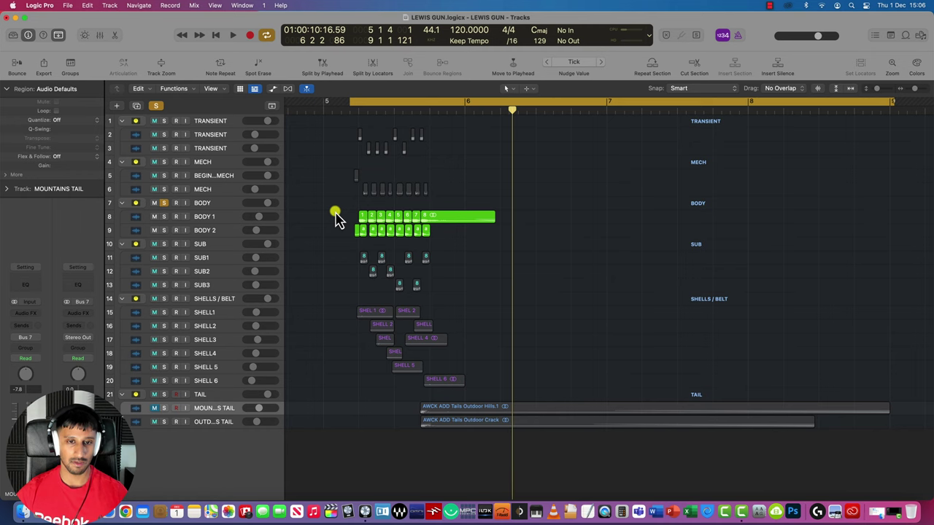
left_click(164, 204)
Step: Solo the repeating MECH track below the beginning mech track, listen to it, and turn its solo off
left_click(164, 190)
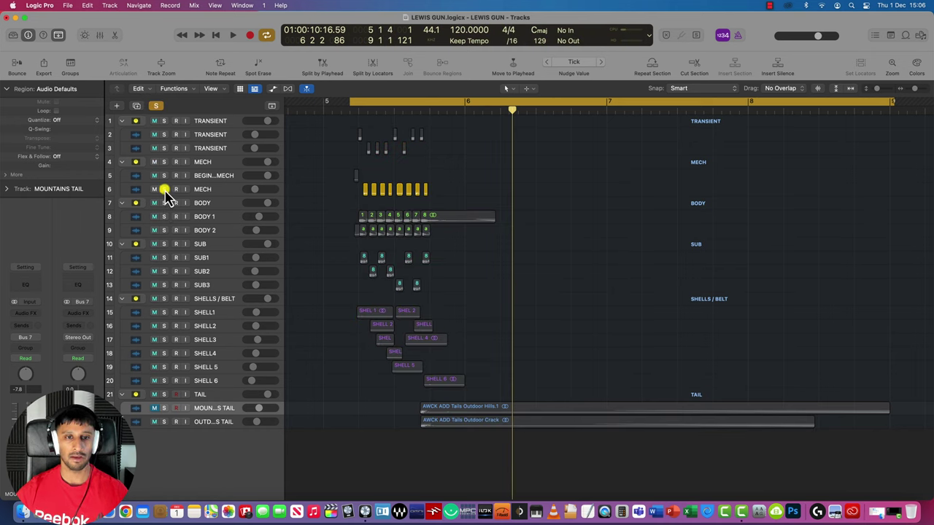
key("space")
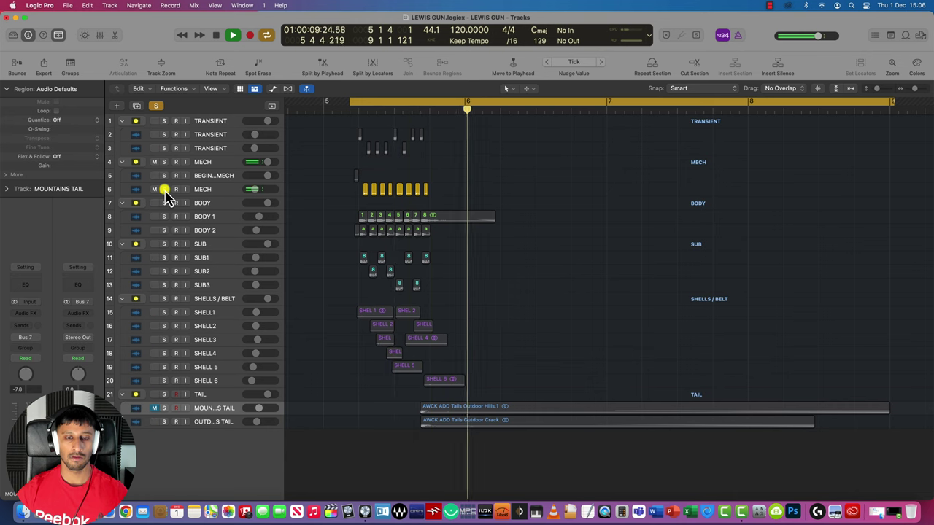
key("space")
left_click(274, 190)
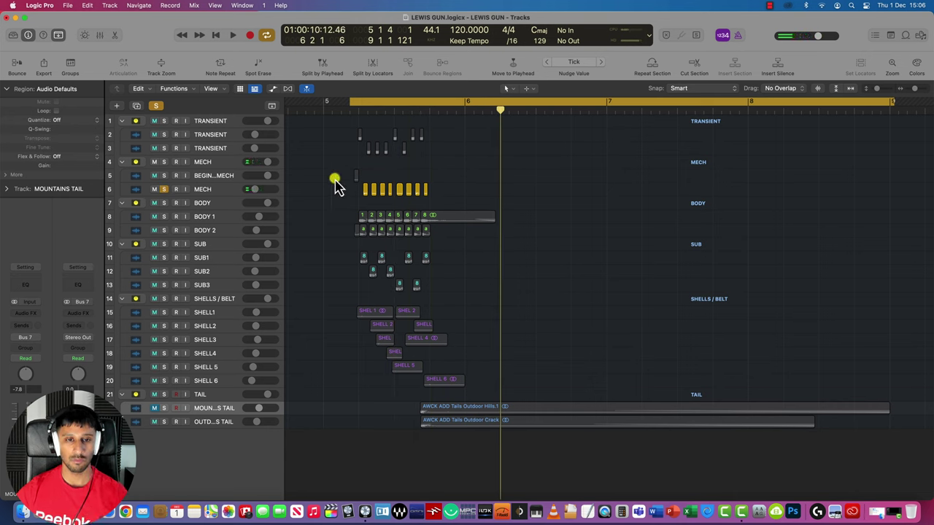
left_click(164, 190)
Step: Solo the SUB stack, listen to its three sub layers, and turn its solo off
left_click(164, 244)
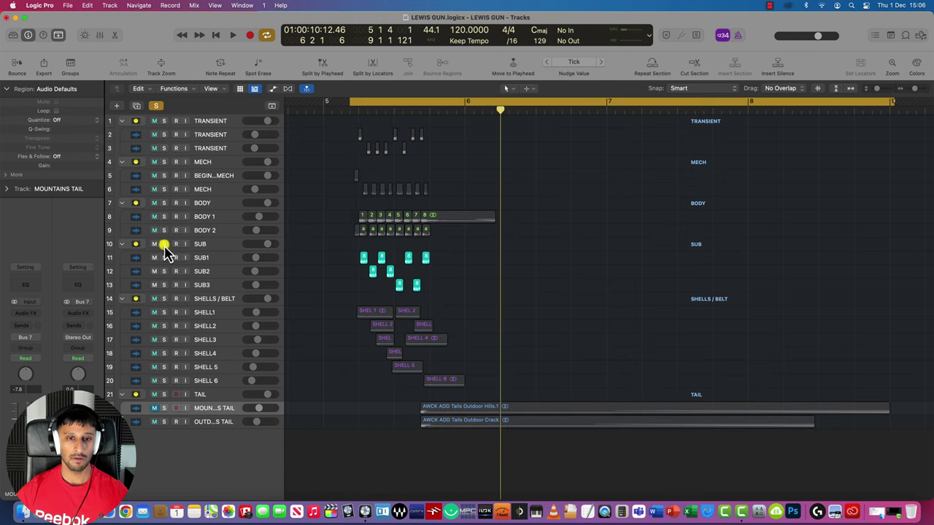
key("space")
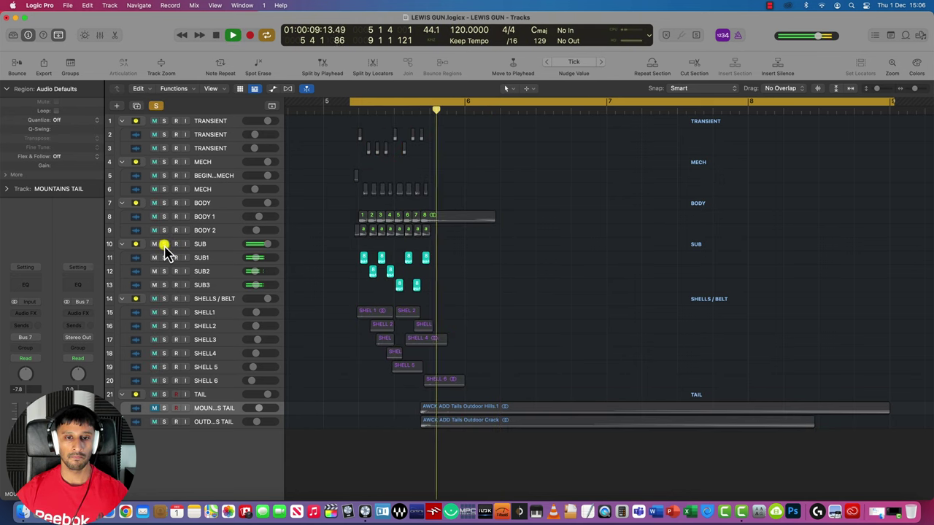
key("space")
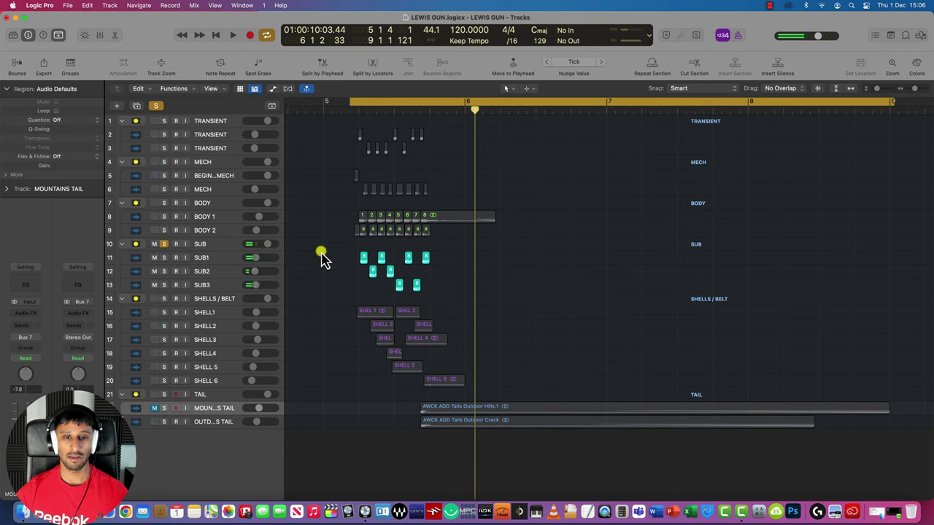
left_click(164, 244)
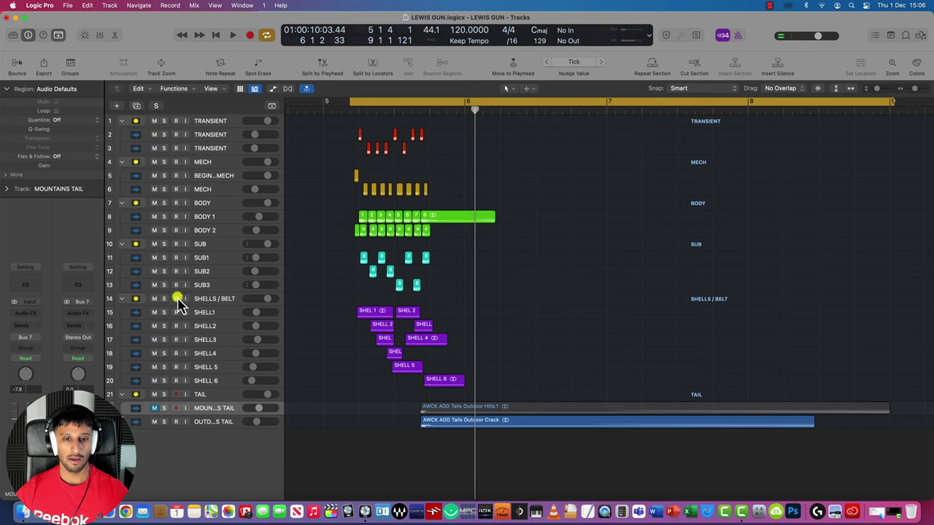
Step: Solo the SHELLS / BELT stack, listen to the shell layers, and turn its solo off
left_click(164, 299)
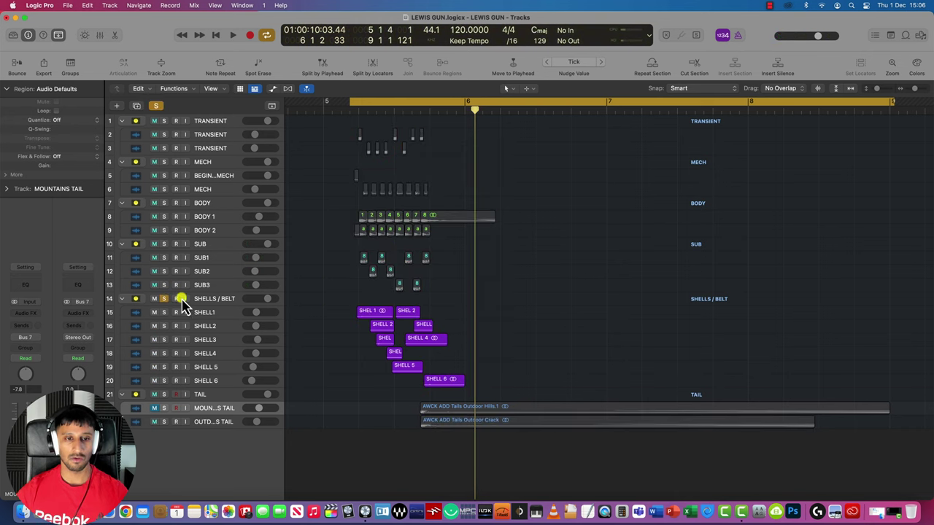
key("space")
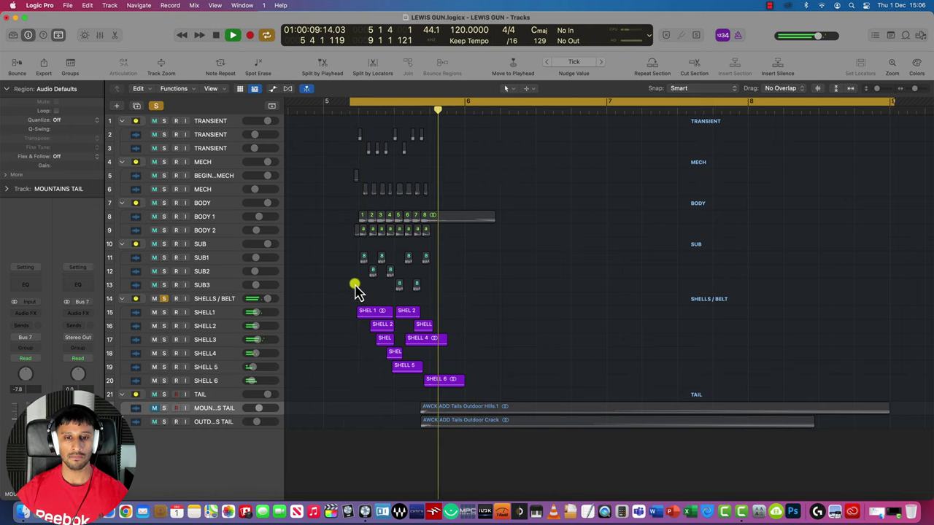
key("space")
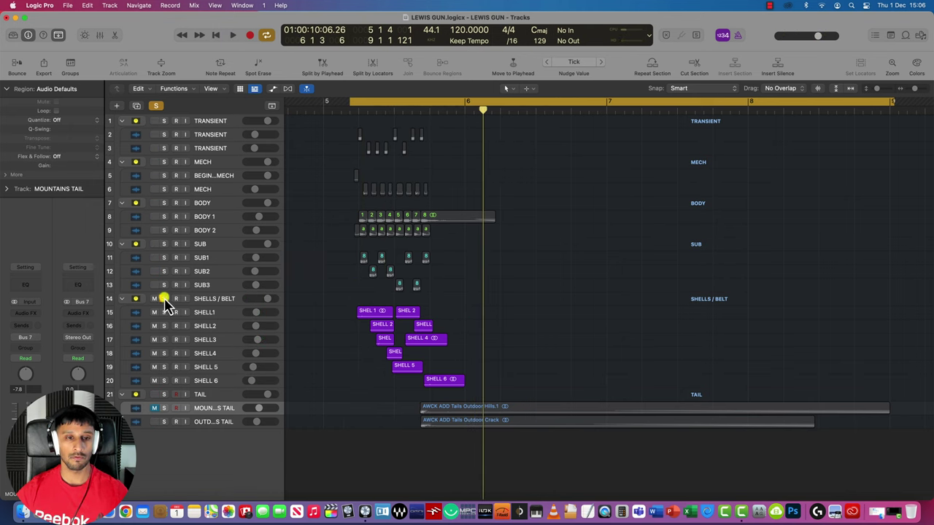
left_click(164, 299)
Step: Solo the outdoor tail track to hear it, and play the complete Lewis Gun burst with no solos
left_click(165, 421)
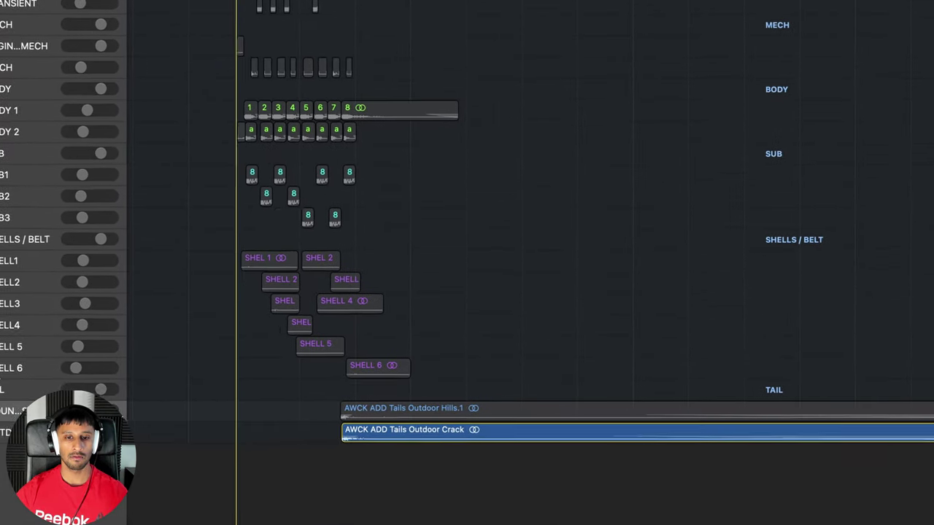
key("space")
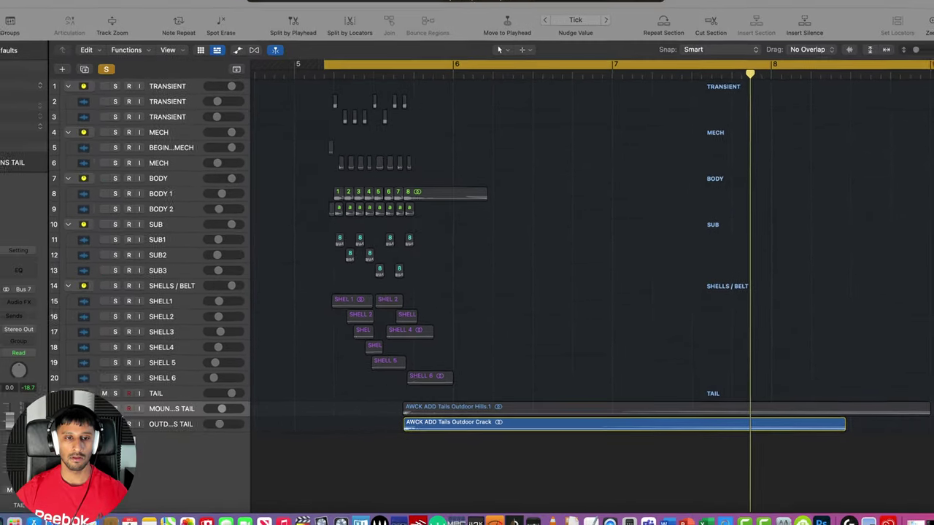
key("space")
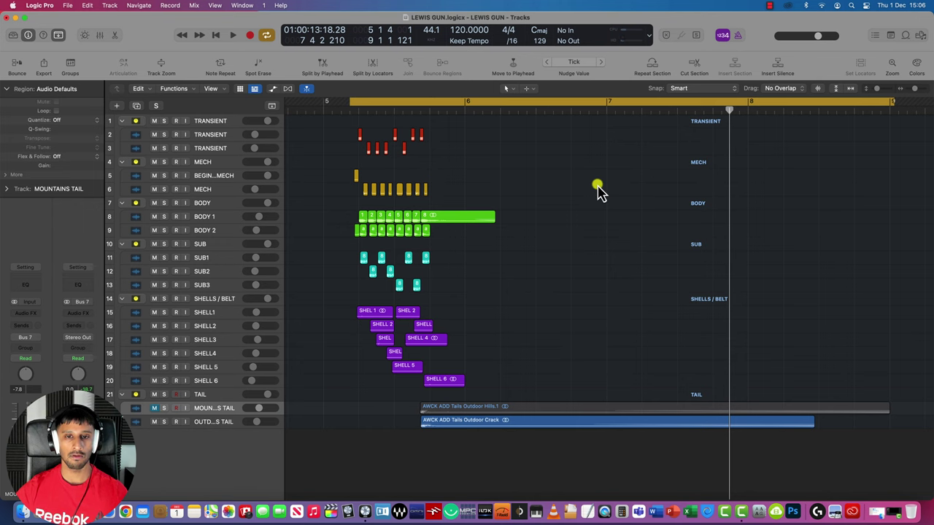
key("space")
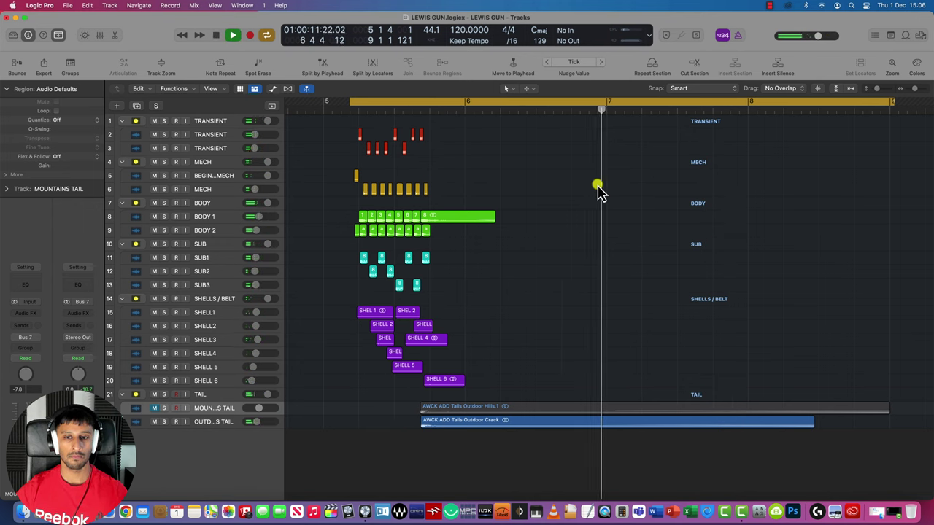
key("space")
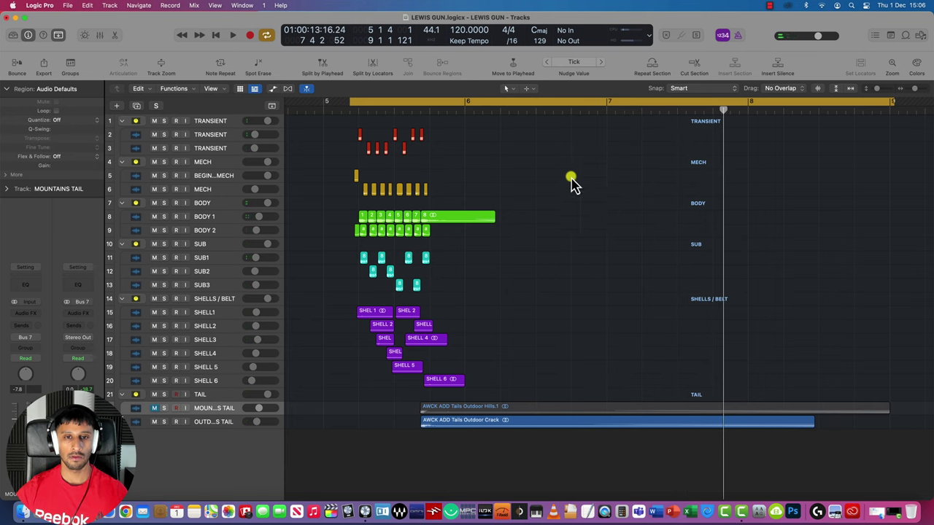
Step: Set the cycle range from bar 21 to bar 33 and play the later Lewis Gun burst variations
left_click(910, 88)
left_click_drag(914, 95, 718, 135)
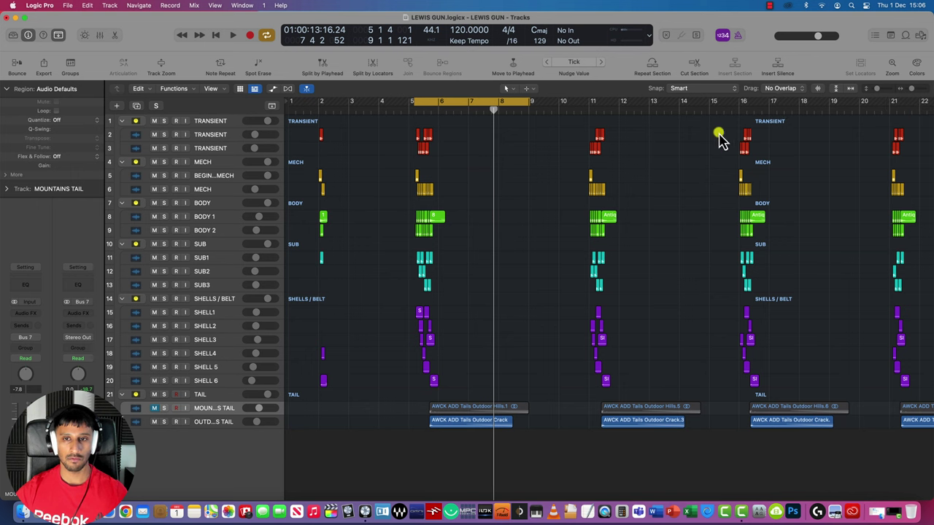
scroll(850, 141, "right", 10)
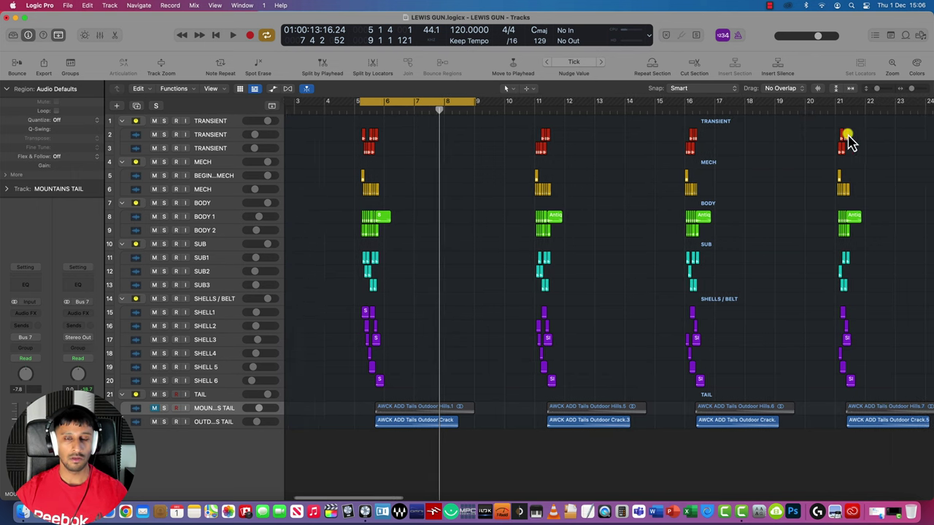
left_click_drag(911, 89, 842, 118)
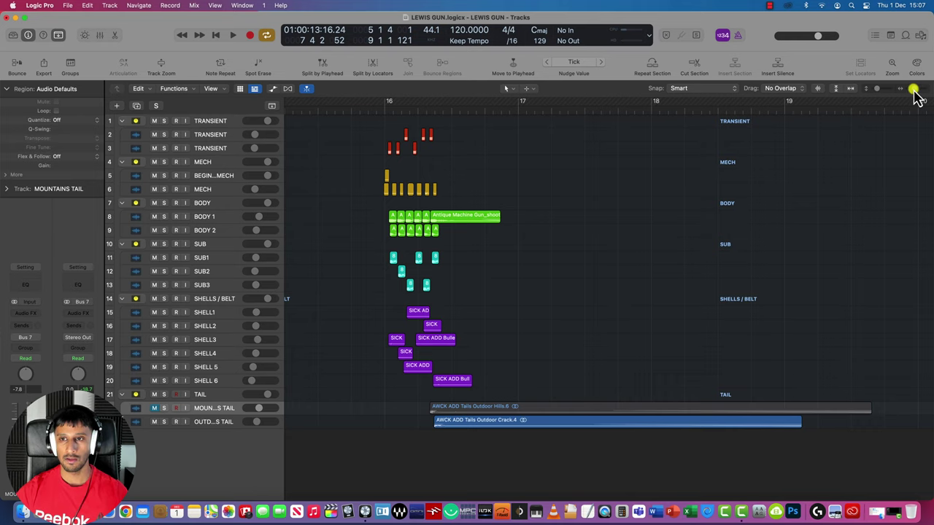
left_click_drag(917, 98, 911, 97)
left_click_drag(469, 106, 842, 109)
key("space")
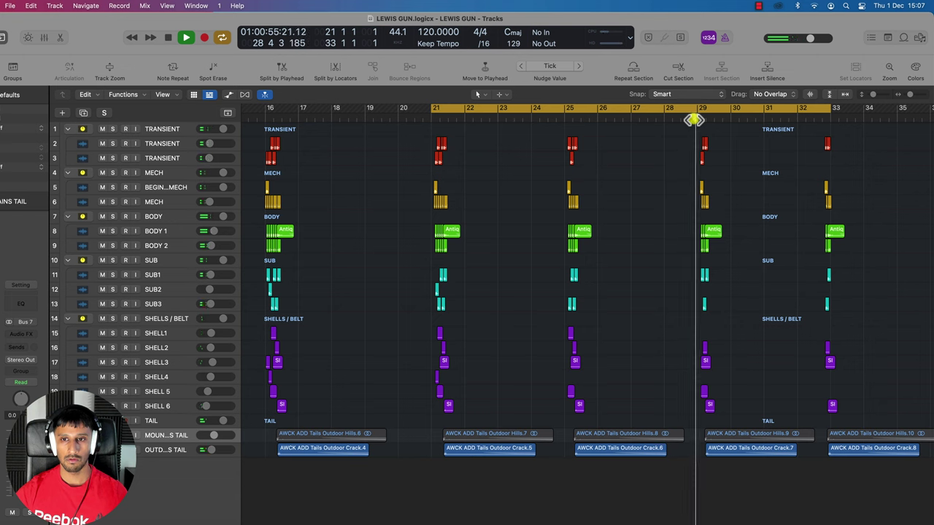
Step: Turn cycling off and jump the playhead to just before bar 33 to hear the last short burst
left_click(803, 118)
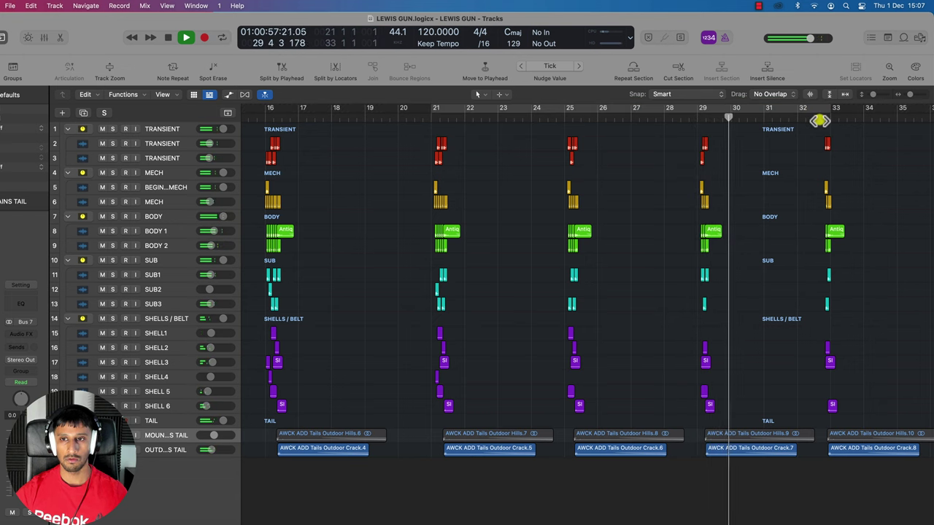
left_click(818, 118)
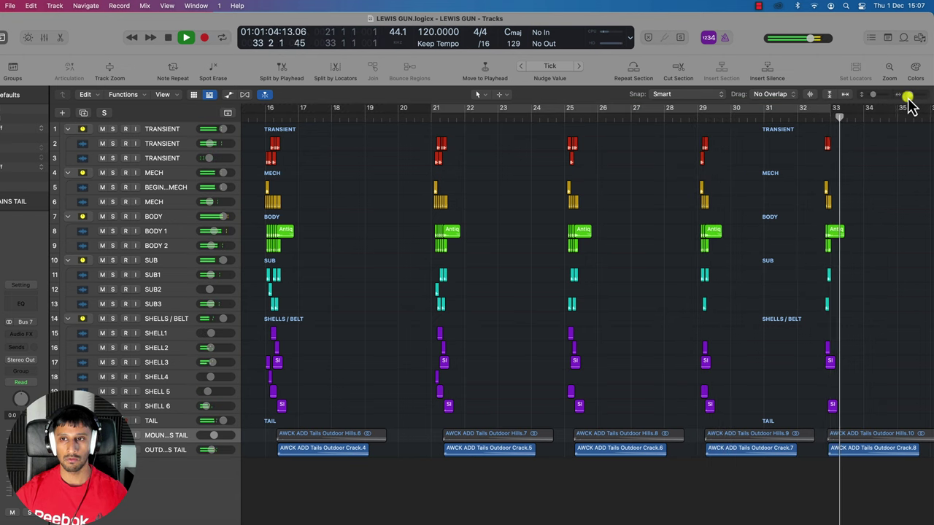
left_click_drag(908, 96, 879, 96)
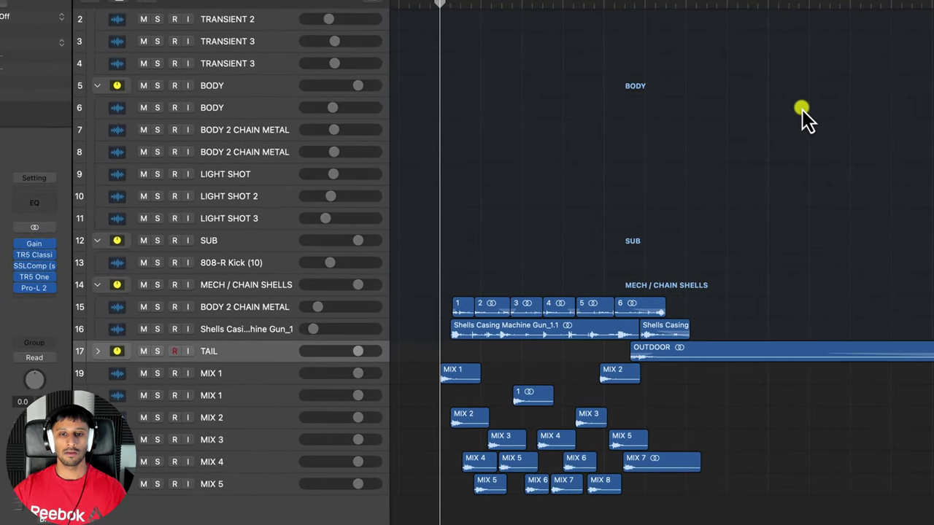
Step: Listen to the full MG08 burst assembled from the MIX regions, shells and outdoor tail at bar 8
key("space")
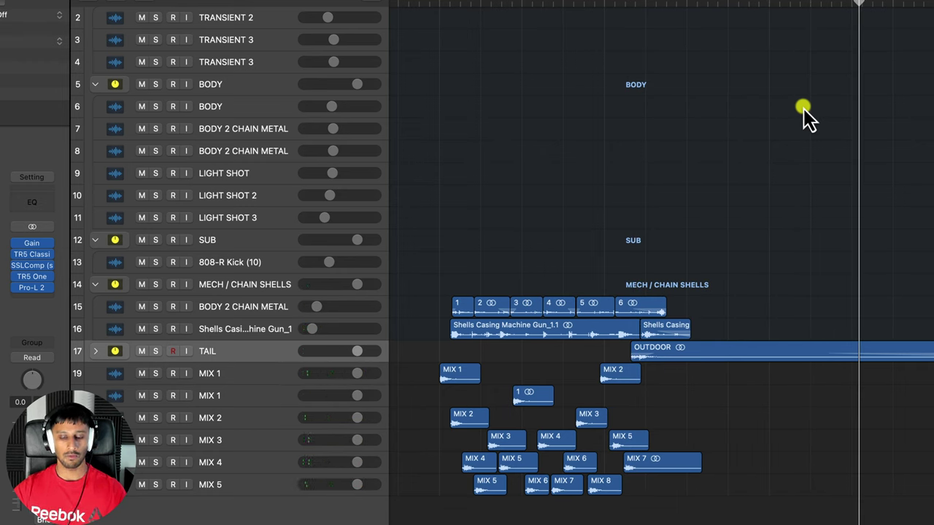
key("space")
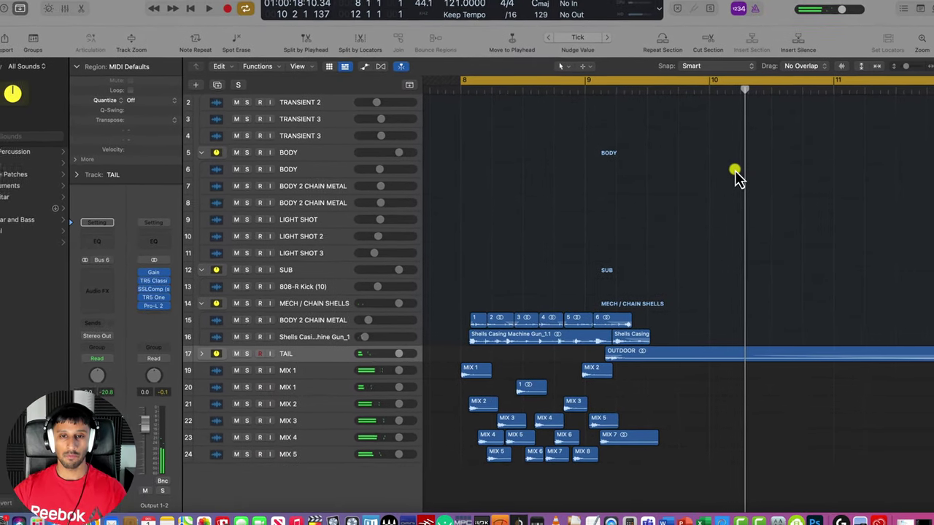
Step: Set the cycle range from 4 2 1 to 6 1 4 161, place the playhead at 4 1 4, and listen to the layered MG08 shots
left_click_drag(532, 102, 758, 122)
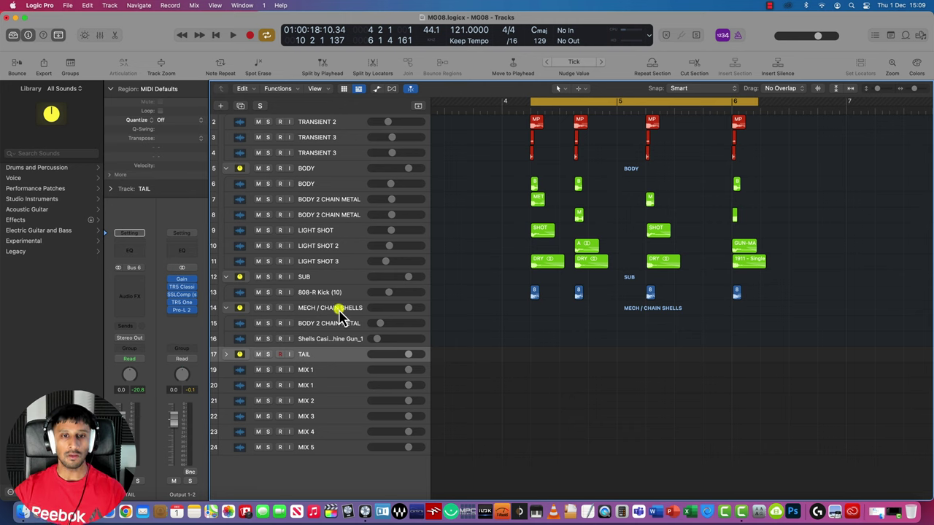
left_click(523, 113)
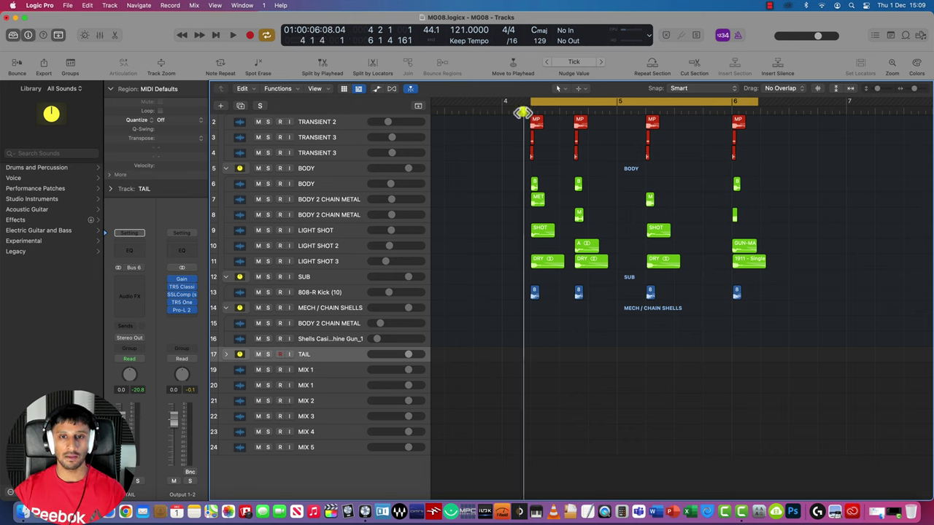
key("space")
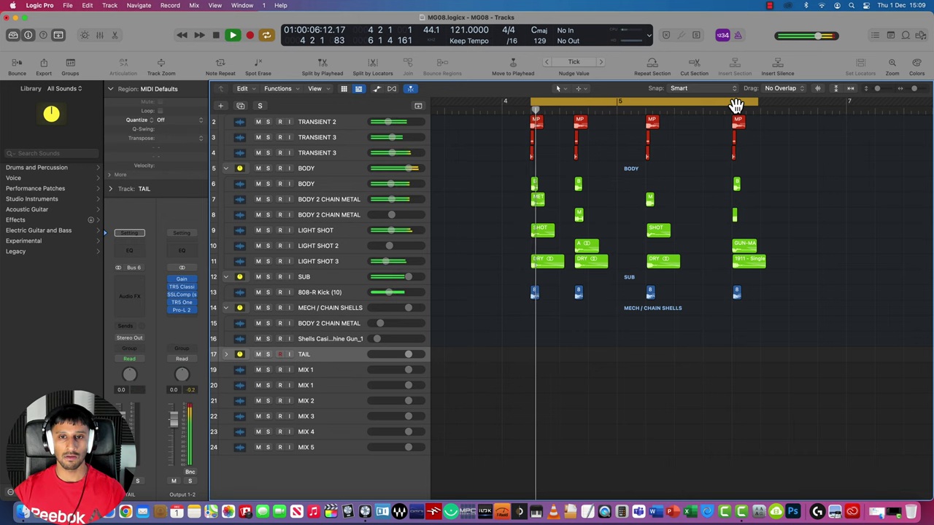
key("space")
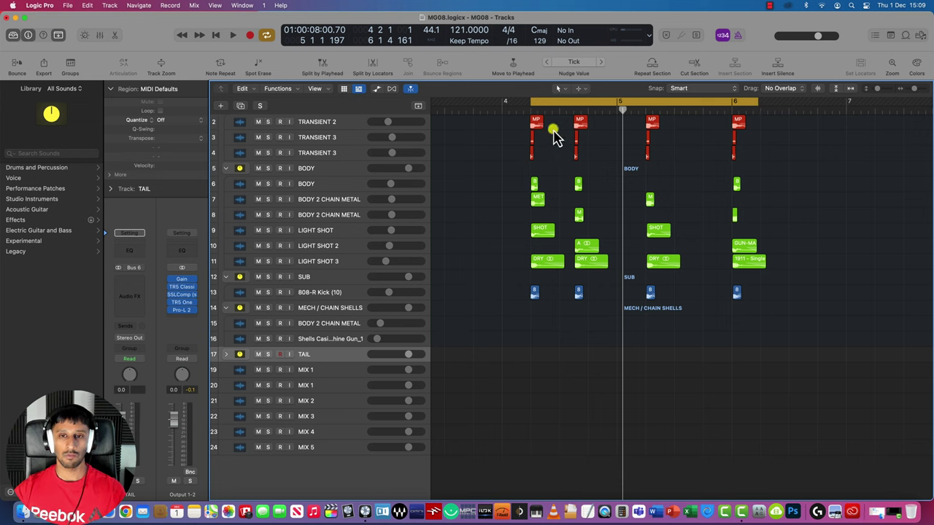
key("space")
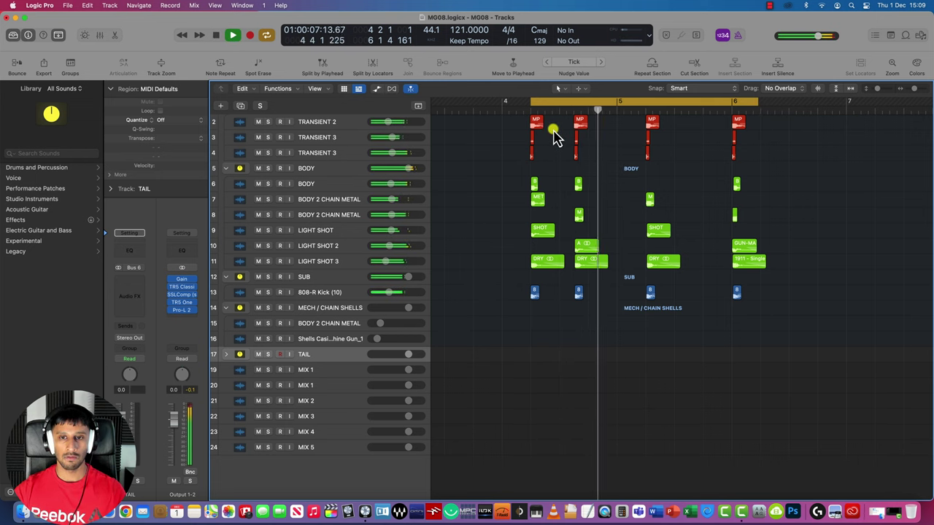
Step: Place the playhead just before bar 6 and listen to the last layered MG08 shot
key("space")
left_click(722, 110)
key("space")
key("space")
Step: Set the cycle range from bar 8 to bar 17 and listen to the assembled MG08 burst with its shells and outdoor tail
left_click(912, 89)
left_click_drag(913, 93, 908, 95)
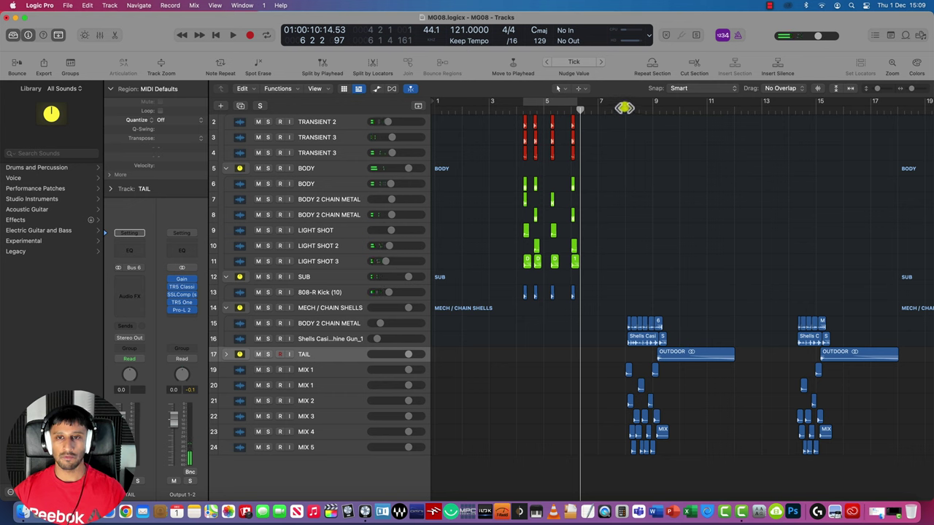
left_click_drag(625, 108, 871, 126)
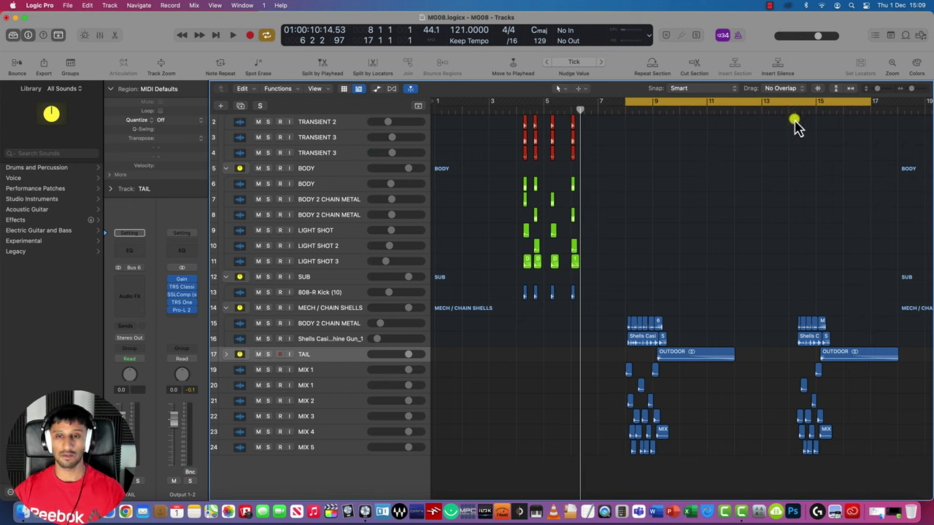
key("space")
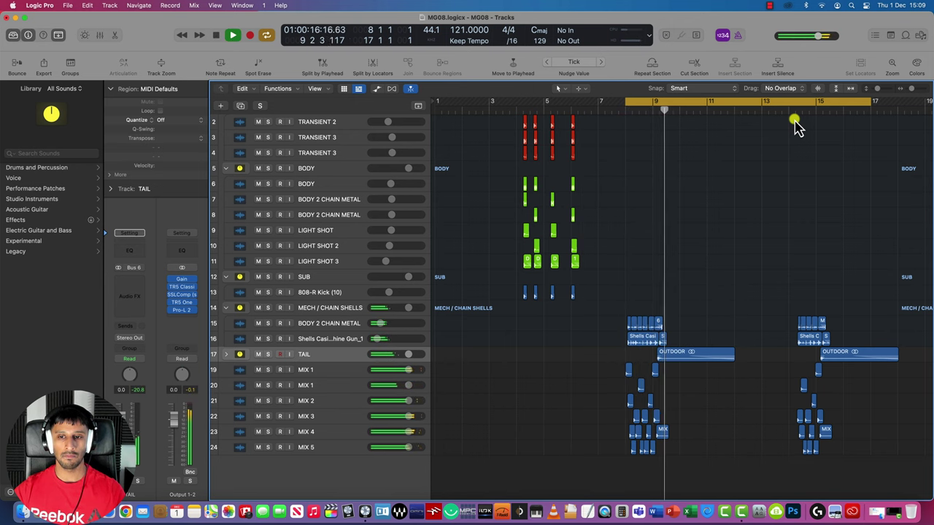
scroll(796, 125, "right", 2)
scroll(648, 319, "up", 3)
key("space")
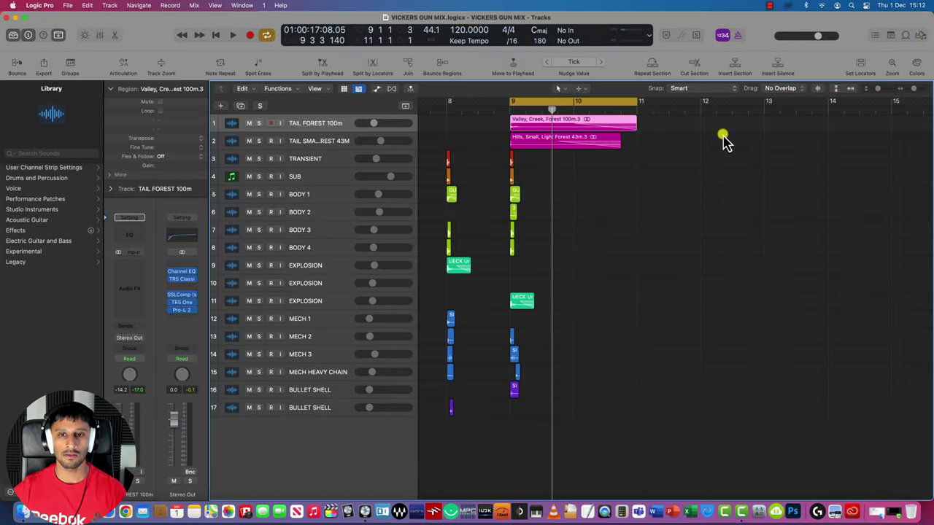
Step: In the Vickers gun project, place the playhead just before bar 9 and listen to the full layered shot with its forest tails
left_click(922, 88)
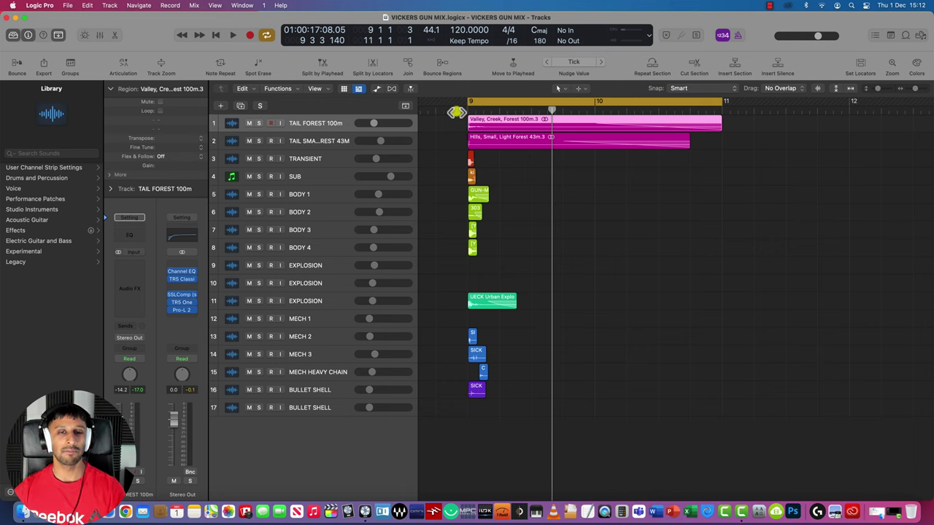
key("comma")
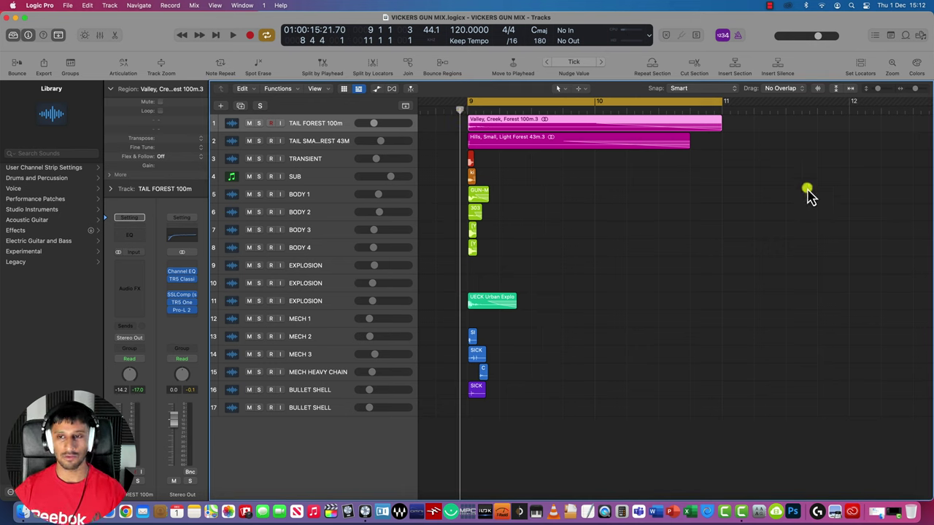
scroll(914, 88, "down", 2)
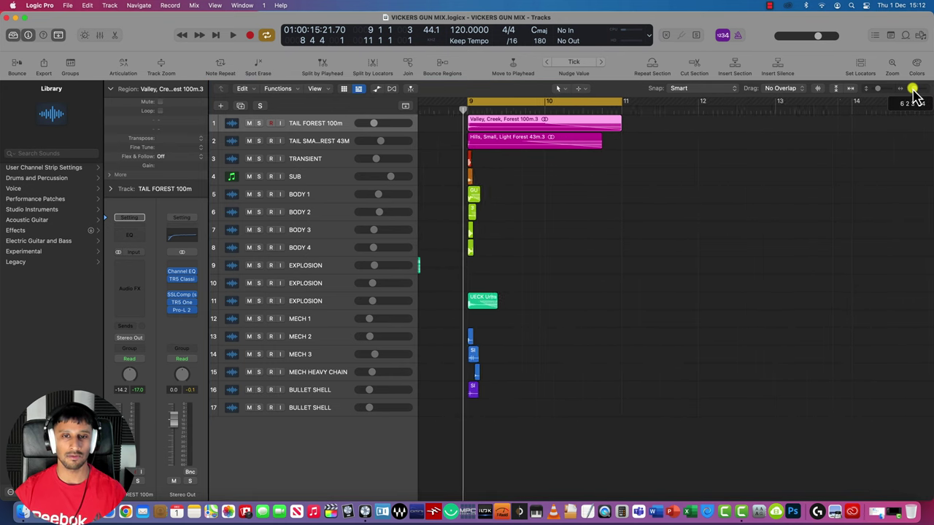
scroll(914, 88, "up", 5)
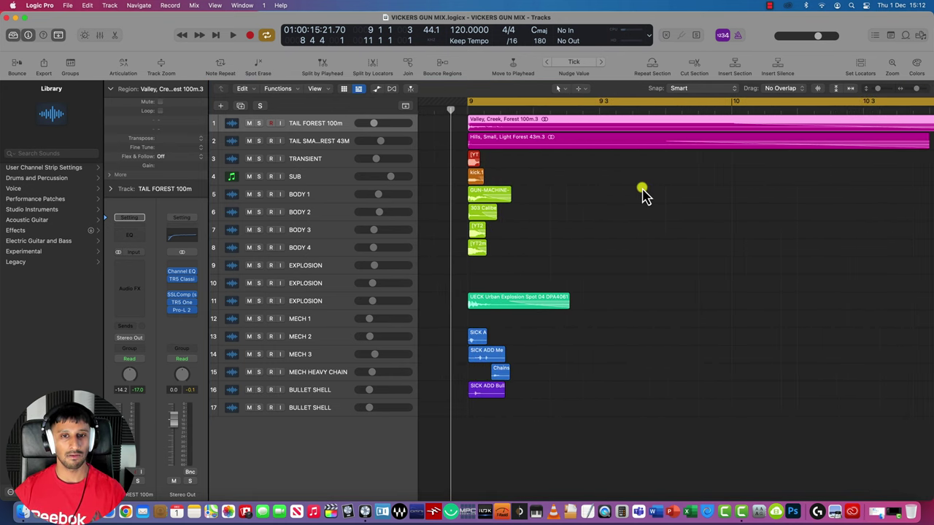
key("space")
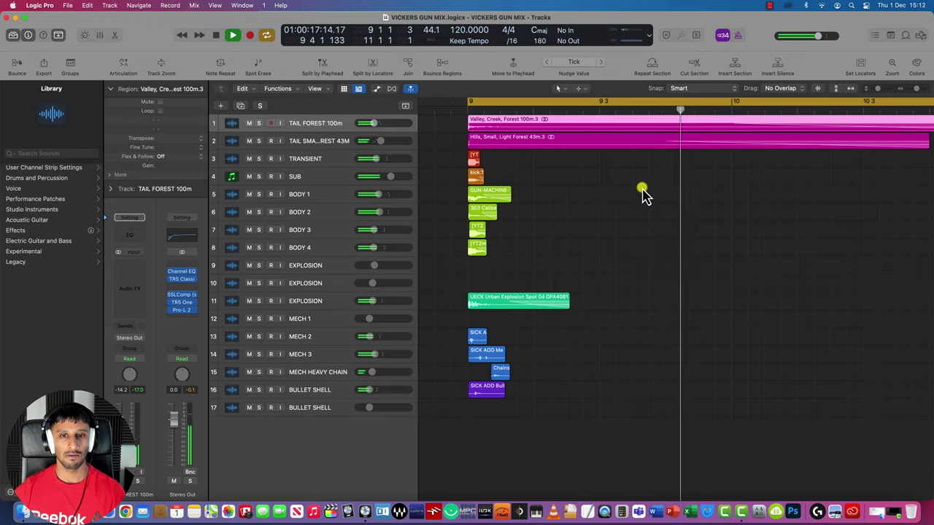
key("space")
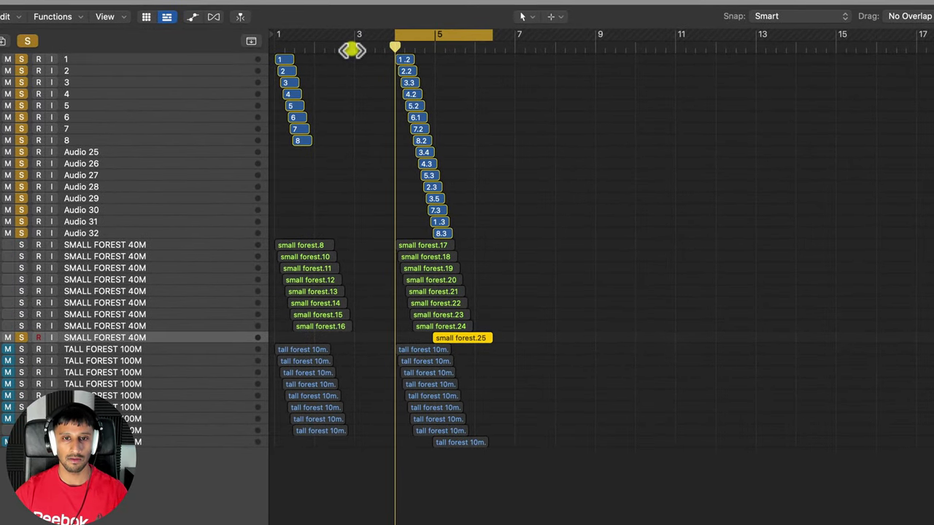
Step: Listen to the soloed staggered shots from bar 4 together with the final SMALL FOREST 40M tail
key("space")
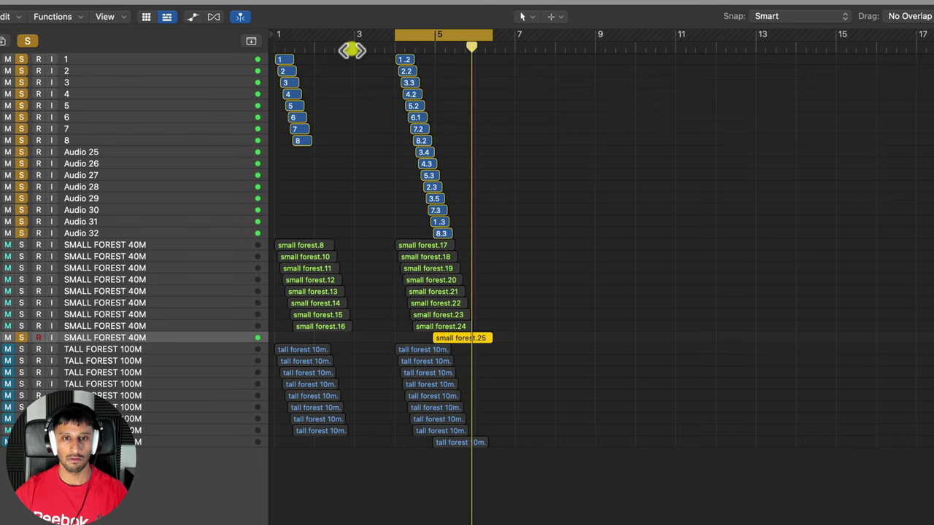
key("space")
key("space")
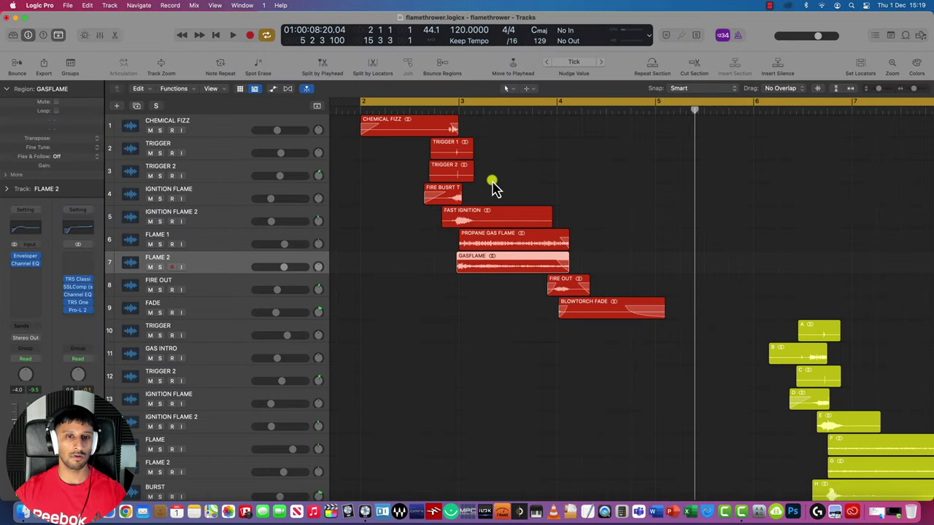
Step: In the flamethrower project, listen to the red, yellow and purple variations from just before bar 2 through bar 15
key("comma")
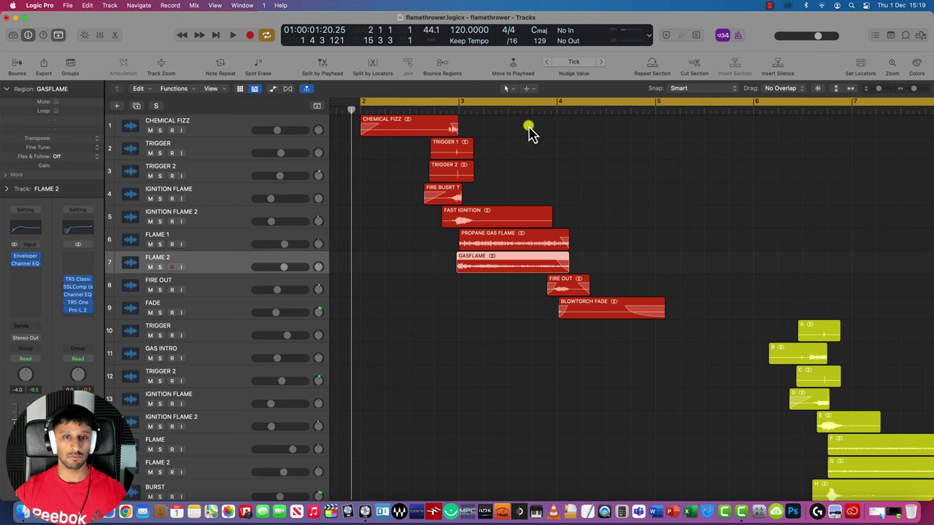
mouse_move(879, 94)
left_mouse_down()
mouse_move(910, 91)
mouse_move(876, 94)
left_mouse_up()
key("space")
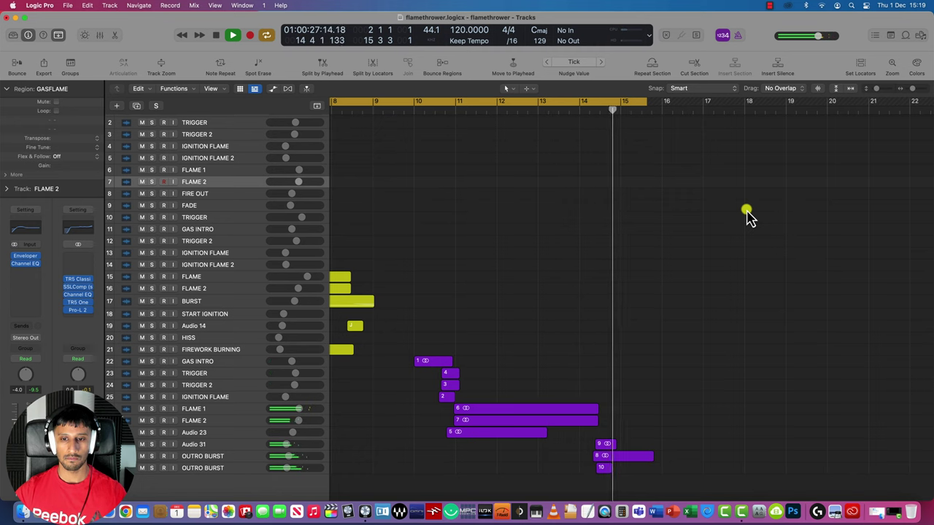
key("space")
Step: Return the playhead to just before bar 2, ahead of the first flamethrower variation's layers
scroll(746, 213, "left", 10)
scroll(546, 183, "up", 1)
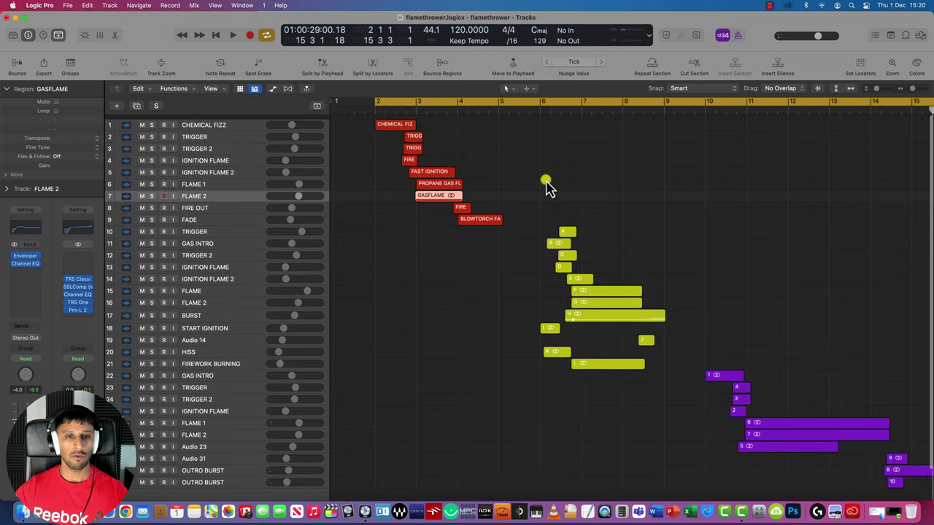
left_click(373, 111)
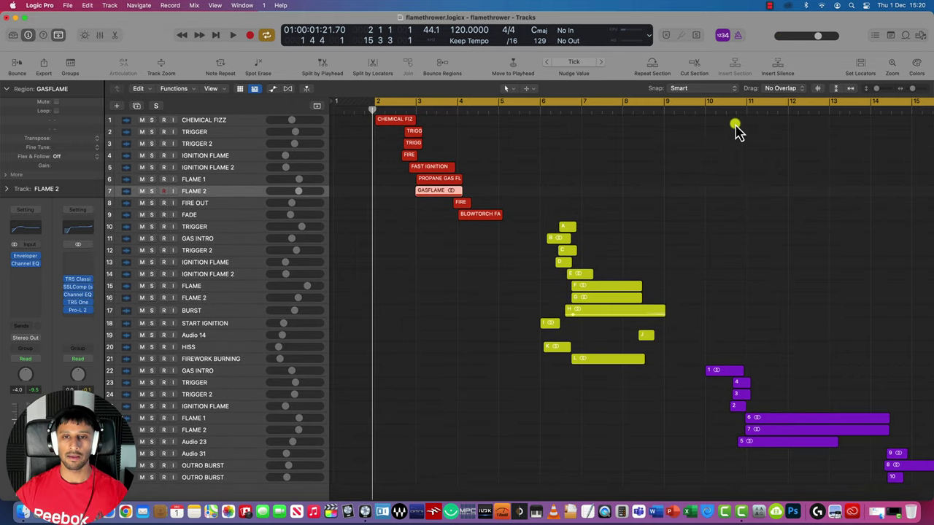
left_click_drag(883, 88, 877, 88)
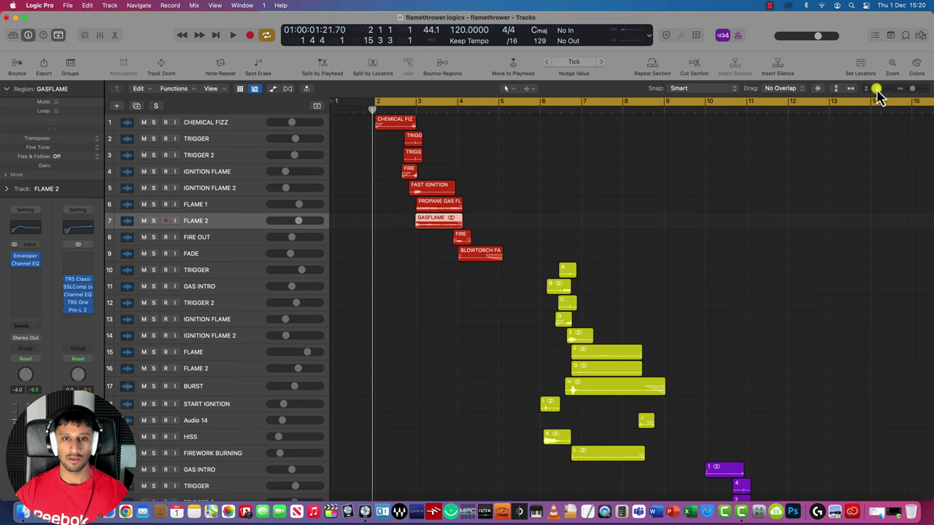
left_click_drag(877, 89, 916, 88)
scroll(417, 200, "up", 2)
scroll(660, 169, "left", 3)
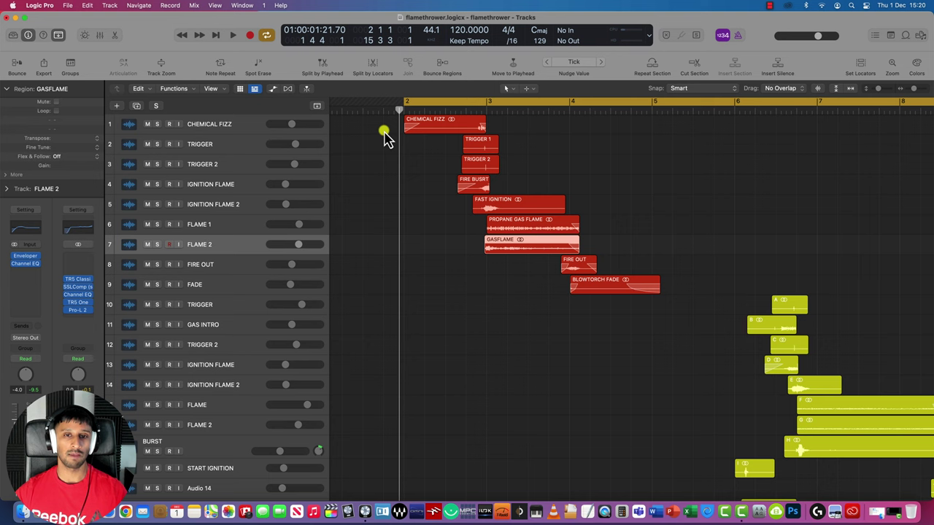
Step: Solo CHEMICAL FIZZ and listen to it alone and together with the soloed TRIGGER and TRIGGER 2 tracks
left_click(158, 125)
key("space")
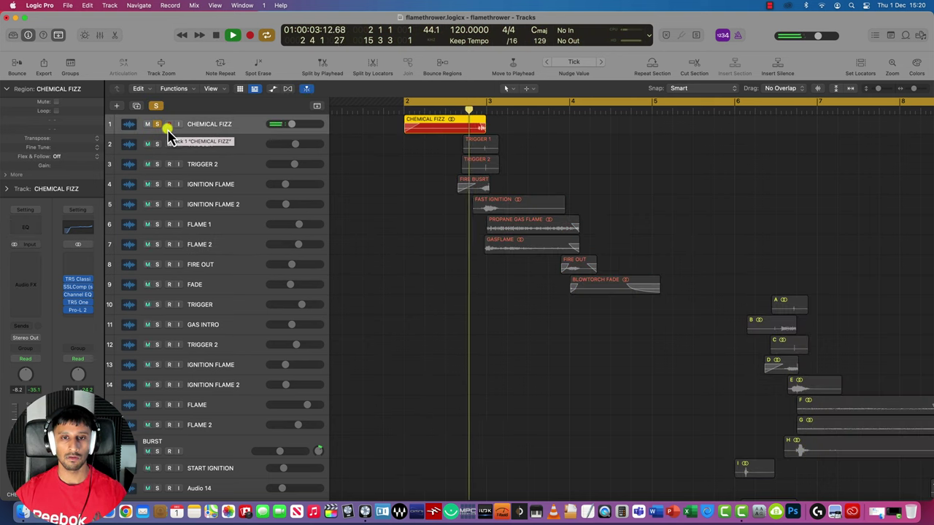
key("space")
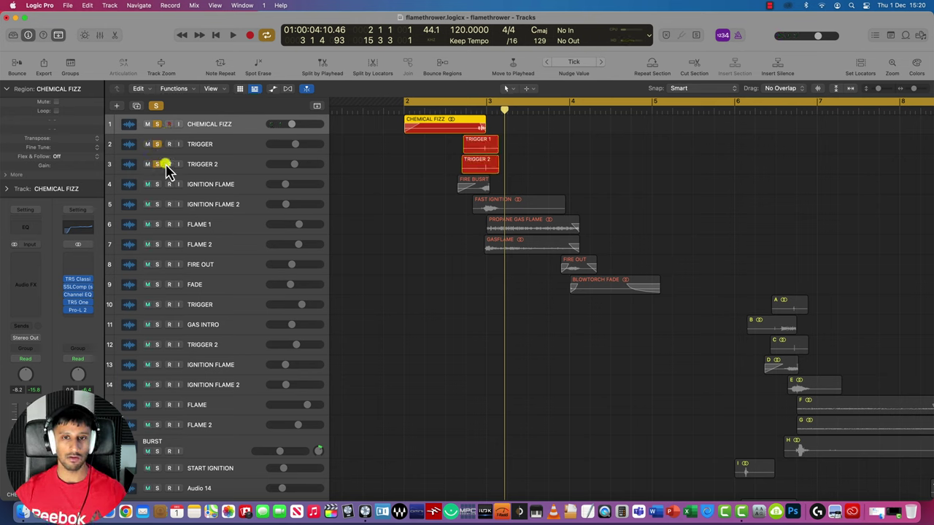
key("space")
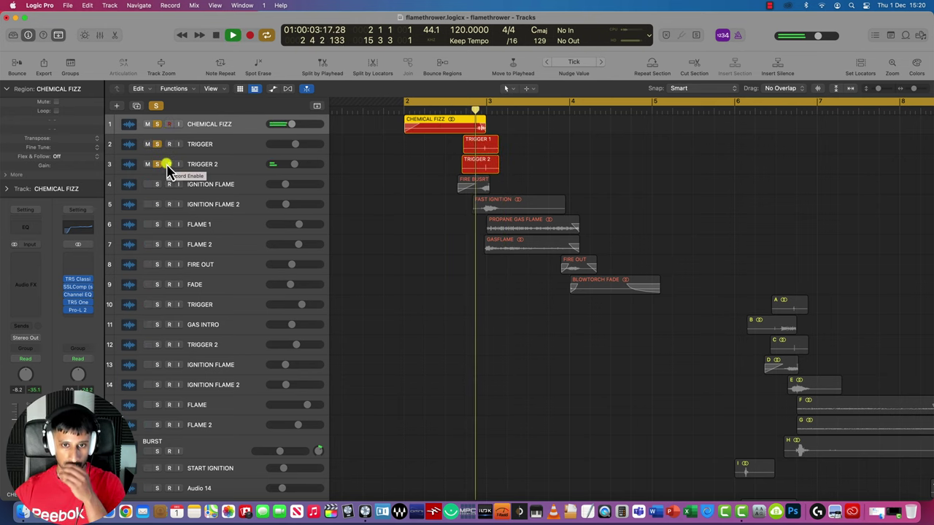
key("space")
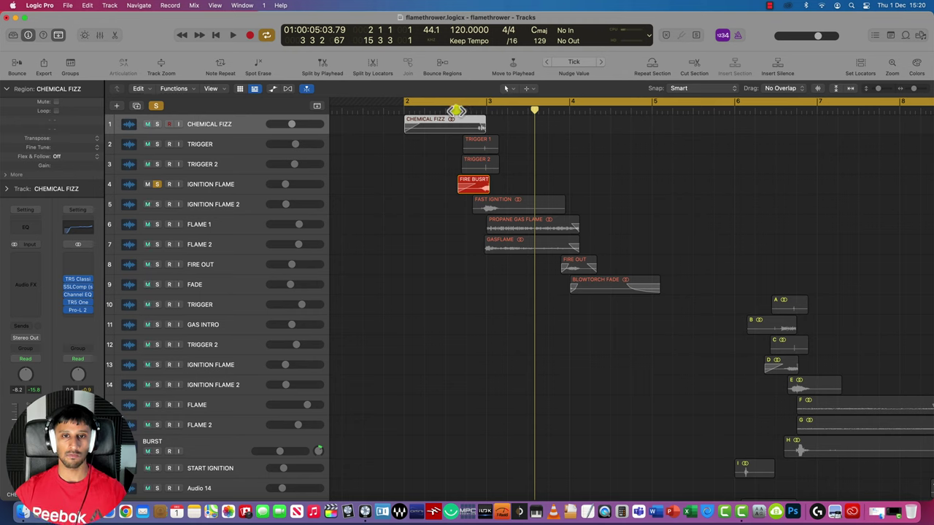
Step: Audition the soloed IGNITION FLAME, add IGNITION FLAME 2 to the solo and listen to both from just before bar 3
key("space")
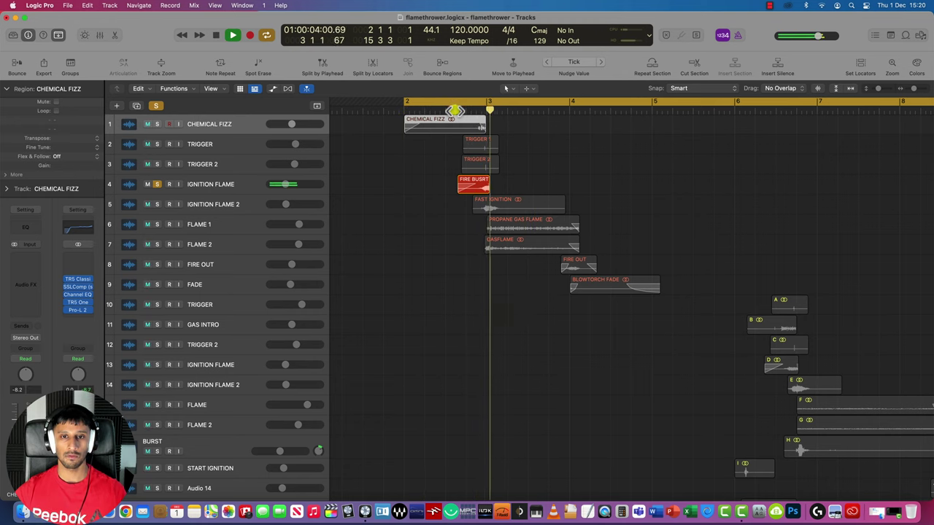
left_click(158, 205)
left_click(473, 111)
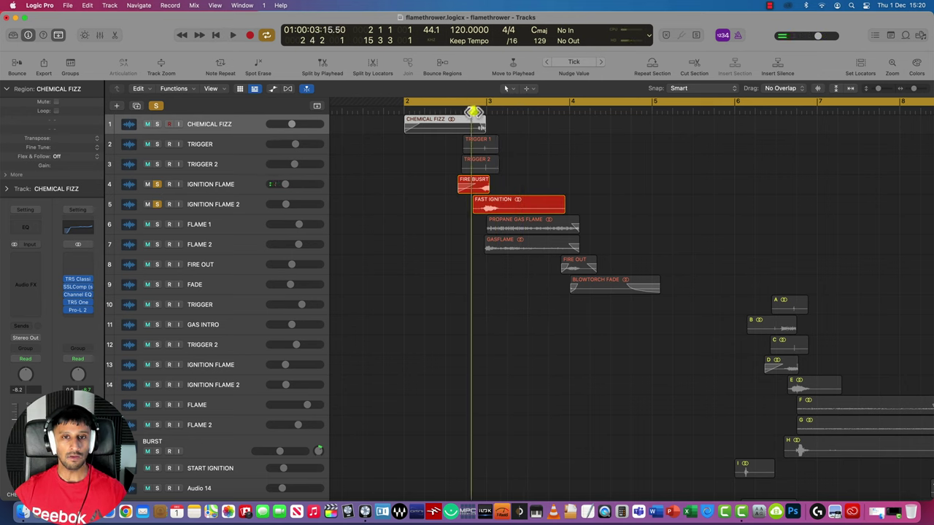
key("space")
key("space")
Step: Solo only FLAME 1 and FLAME 2 and listen to the propane and gas flame layers
left_click_drag(157, 224, 158, 245)
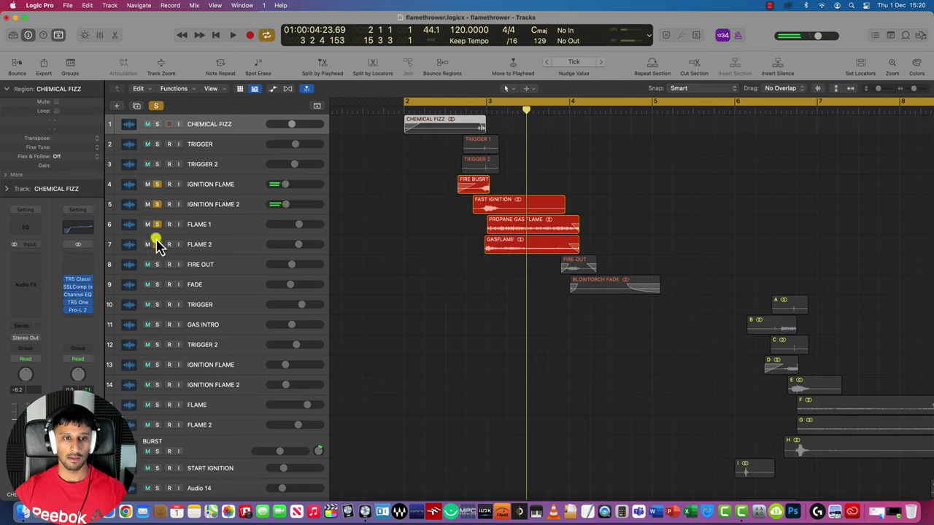
left_click(157, 204)
left_click(157, 184)
key("space")
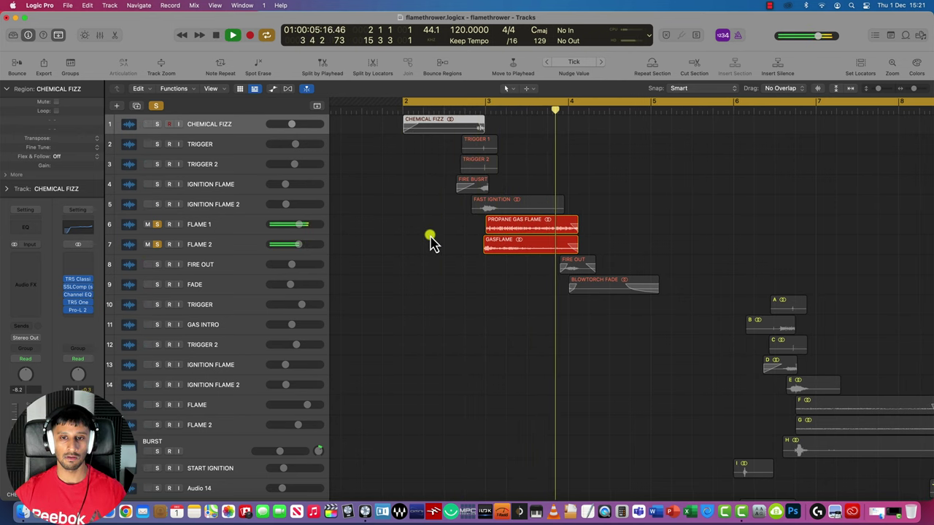
key("space")
Step: Solo only FIRE OUT and FADE, turn cycling off and listen to them from just before bar 4
left_click(157, 225)
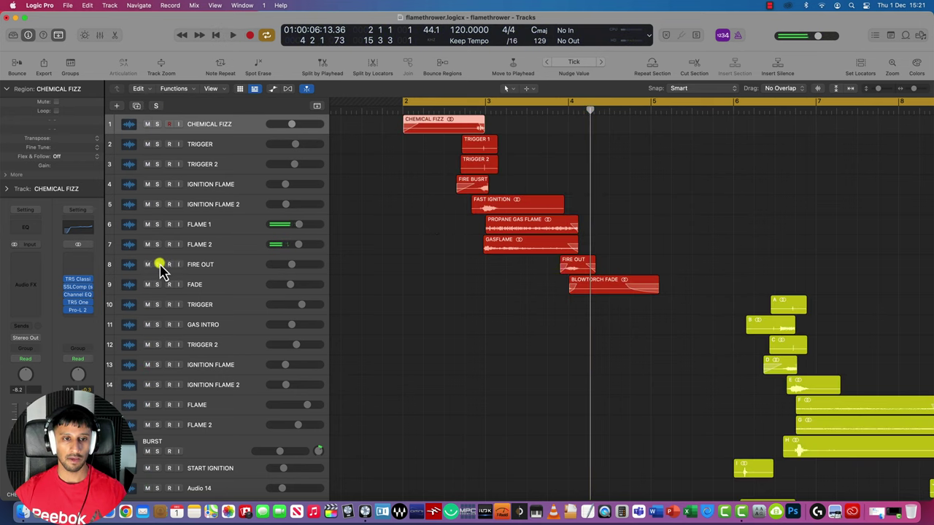
left_click_drag(156, 265, 157, 285)
left_click(555, 111)
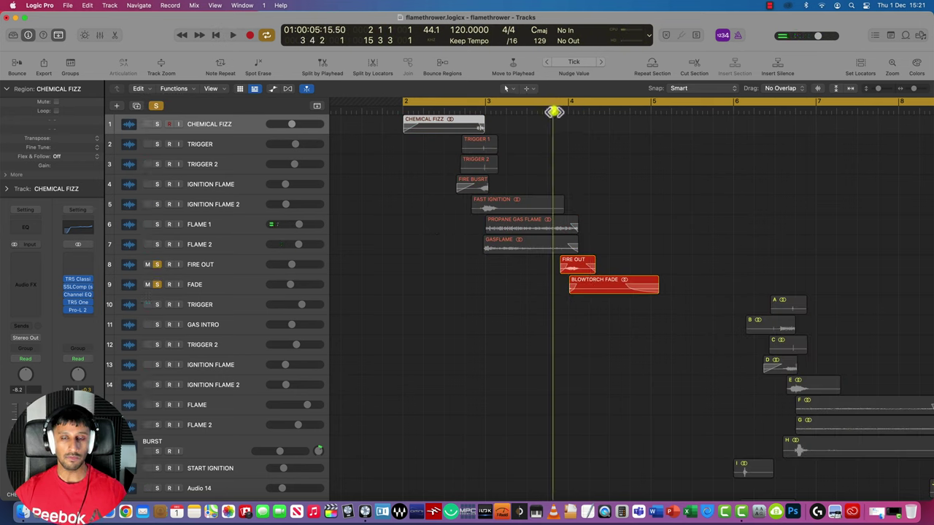
left_click(556, 105)
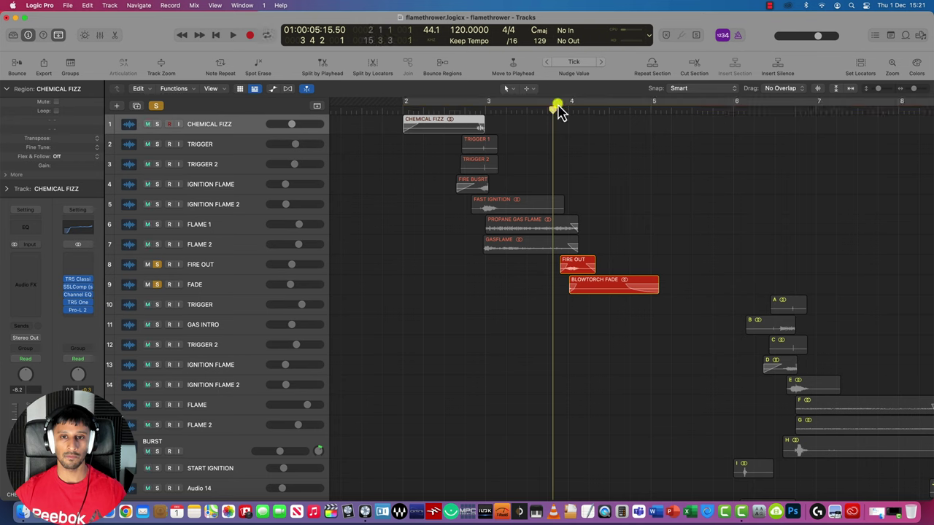
key("space")
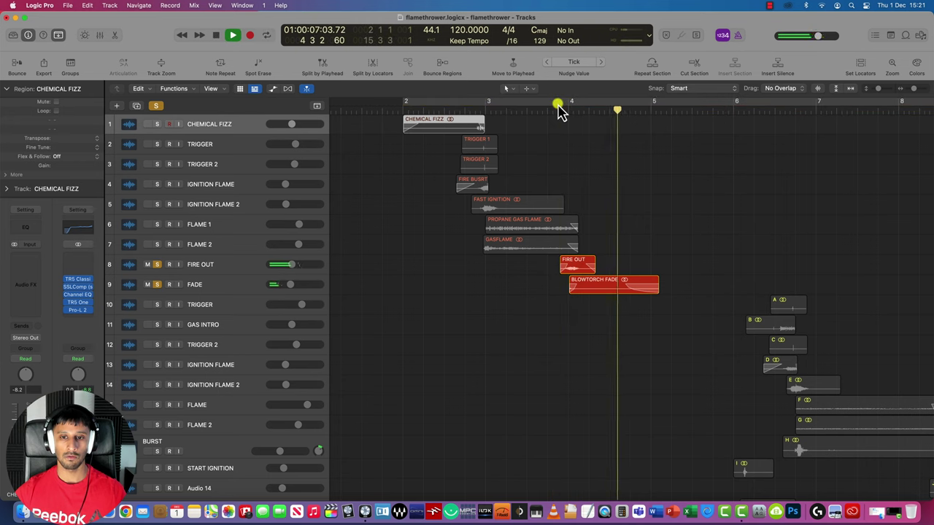
Step: Solo all tracks from CHEMICAL FIZZ to FADE and listen to the complete first flamethrower variation from just before bar 2
left_click_drag(157, 124, 151, 263)
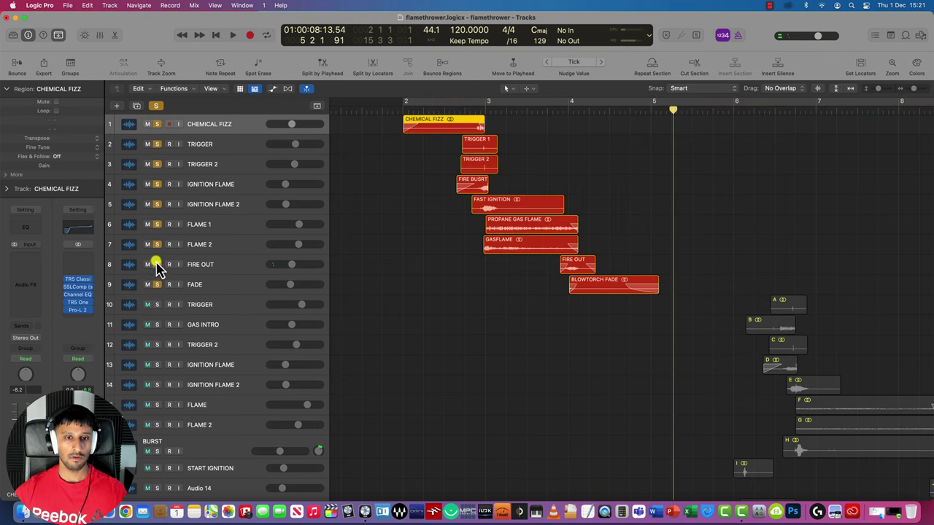
left_click(390, 110)
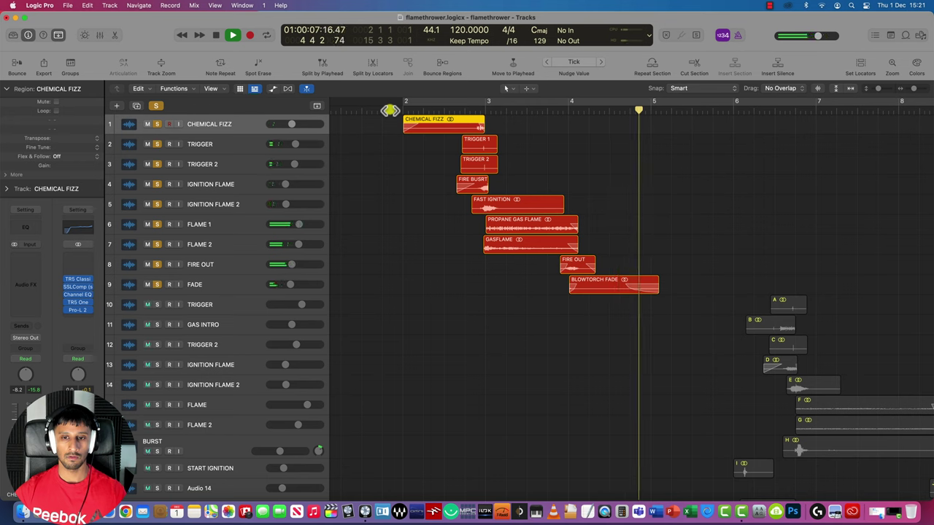
key("space")
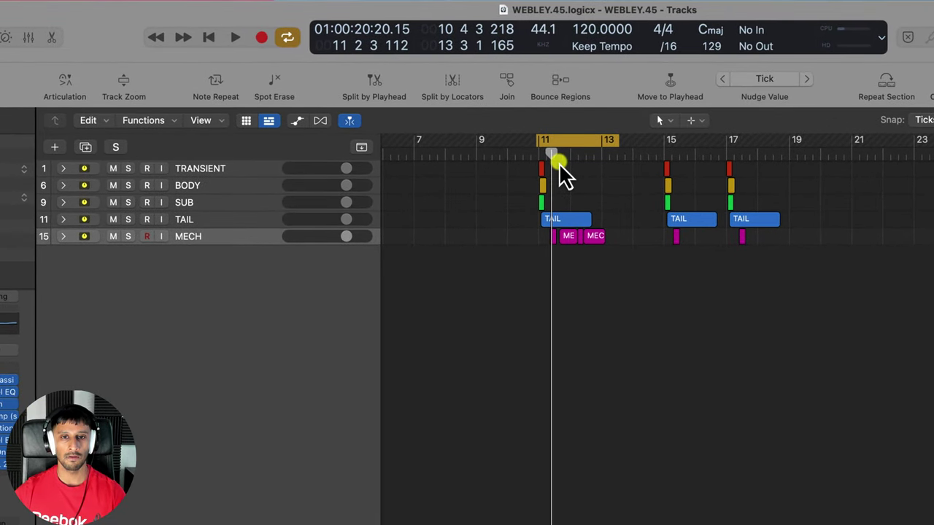
Step: In the WEBLEY.45 project, listen to the full revolver shot and its mechanical sounds at bar 11
key("space")
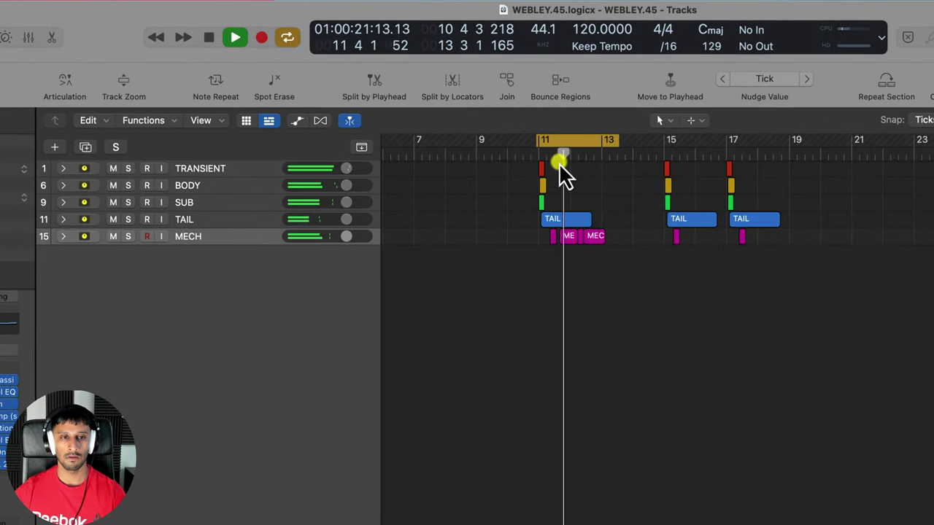
key("space")
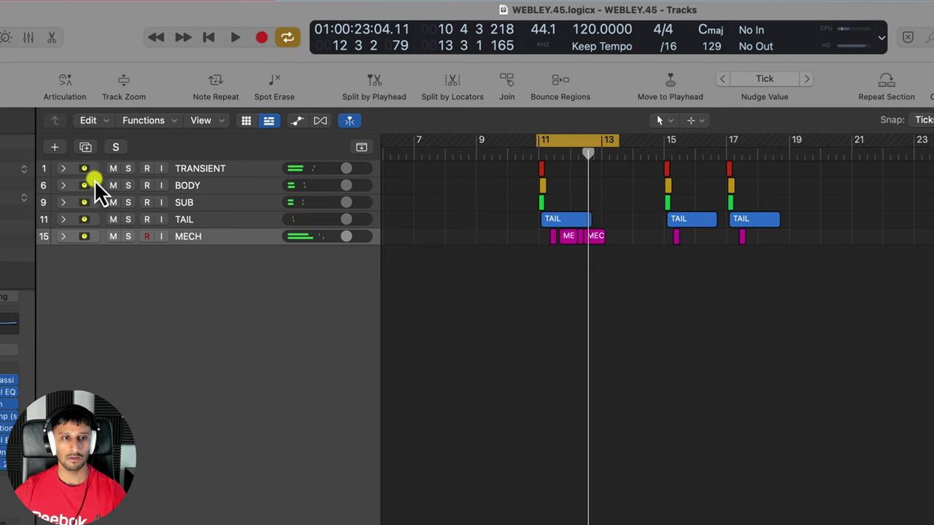
Step: Expand the TRANSIENT, BODY, SUB, TAIL and MECH track stacks to show the individual layers of the shot at bar 11
left_click(62, 169)
left_click(61, 254)
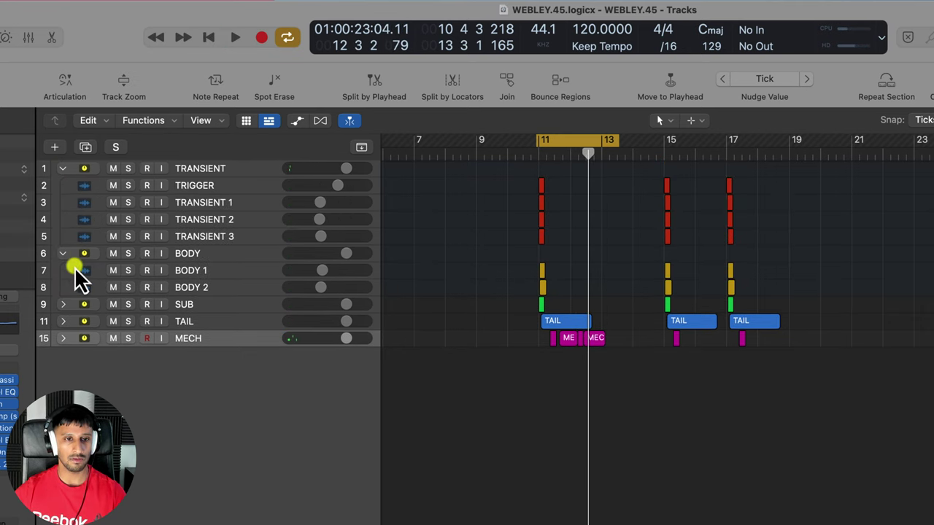
left_click(64, 306)
left_click(61, 343)
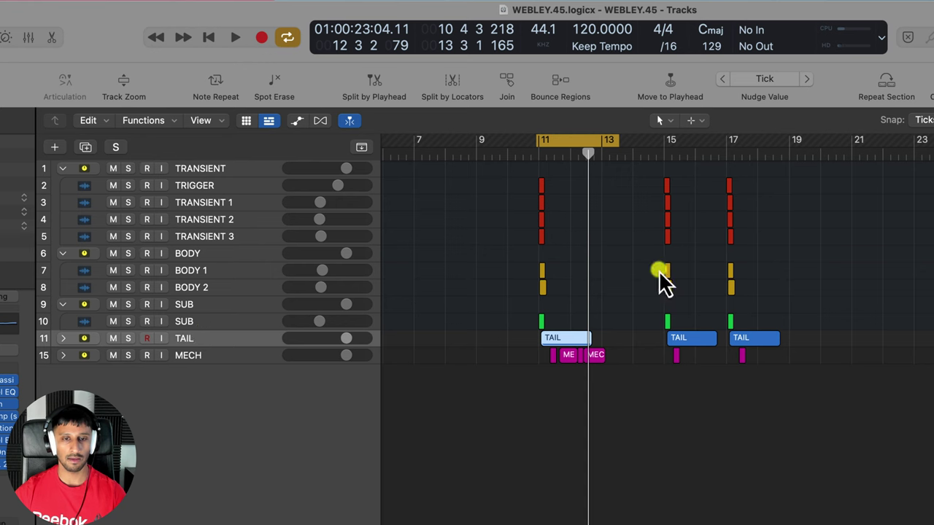
left_click(62, 338)
left_click(63, 407)
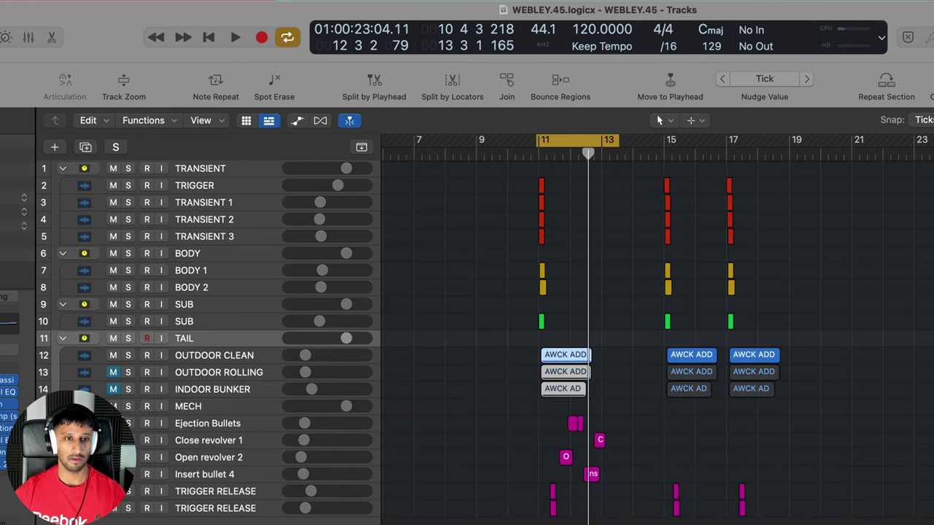
key("super+Right")
key("super+Right")
key("super+Right")
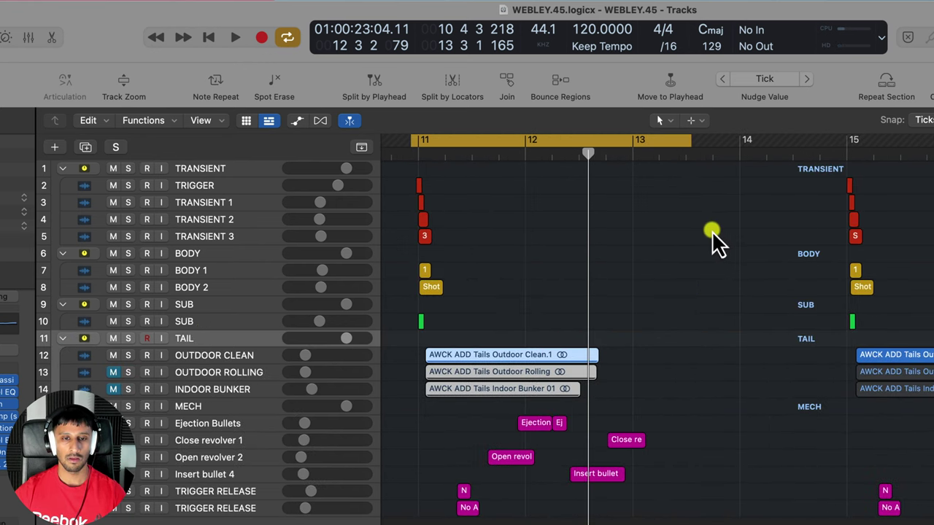
scroll(711, 231, "left", 3)
Step: Solo the TRANSIENT stack and listen to its trigger and transient layers at bar 11
left_click(128, 170)
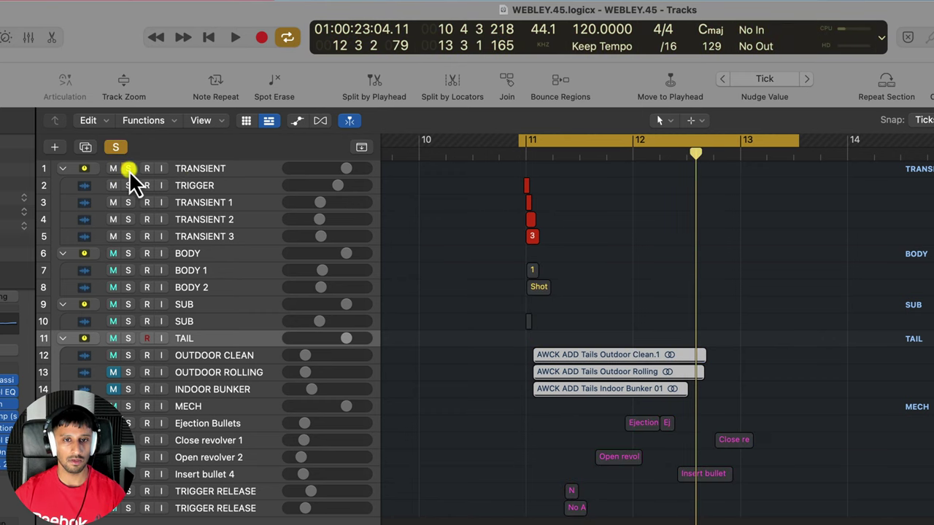
key("space")
key("space")
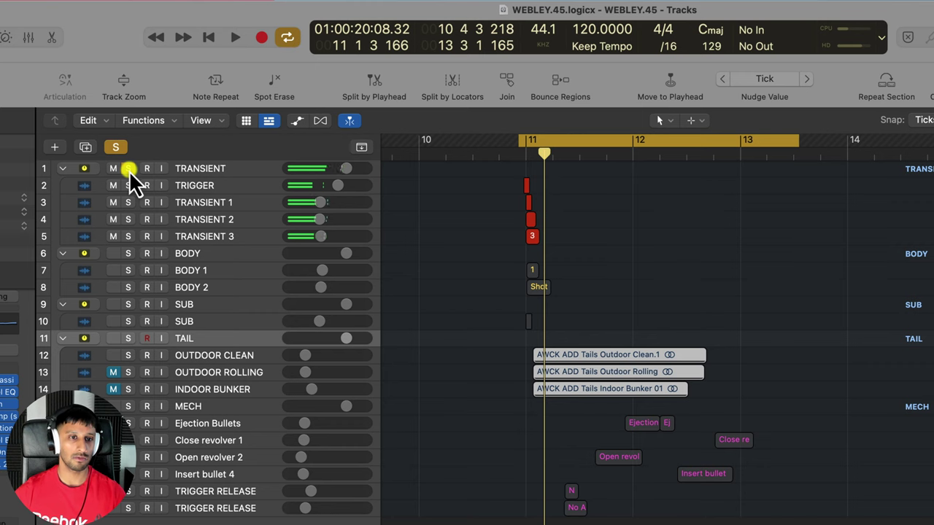
Step: Solo only the BODY stack and listen to its two body layers at bar 11
left_click(130, 171)
left_click(130, 253)
key("space")
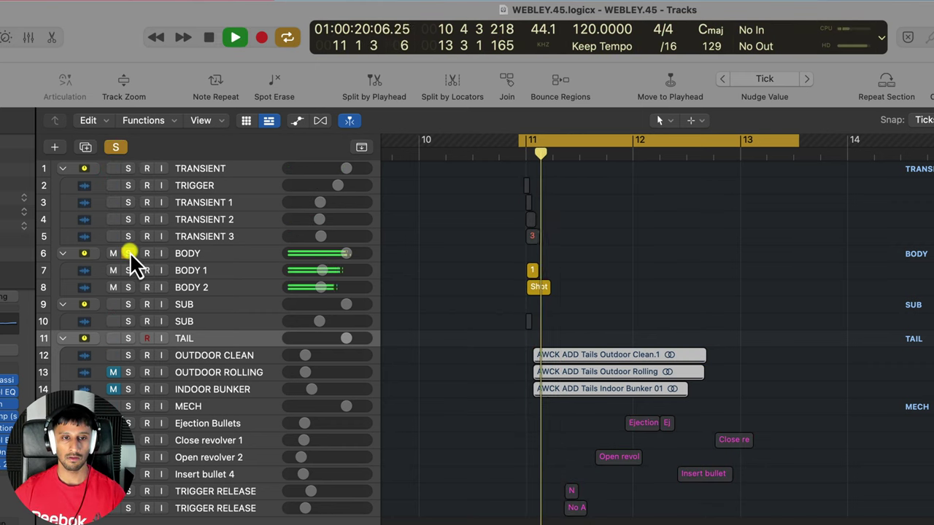
key("space")
Step: Solo only the SUB track and listen to the low-end layer of the revolver shot
left_click(130, 253)
left_click(129, 321)
key("space")
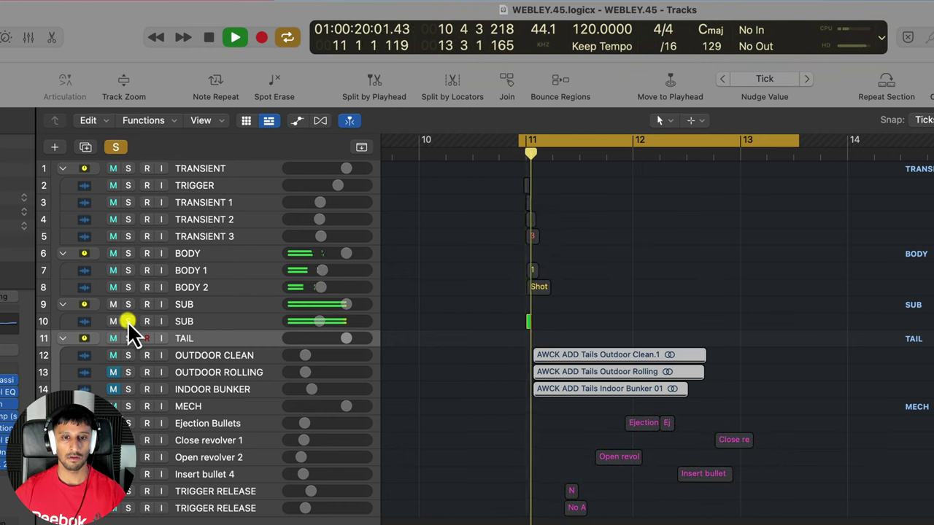
key("space")
Step: Solo only the TAIL stack, listen to the outdoor clean tail and clear the solo
left_click(128, 321)
left_click(128, 357)
left_click(124, 340)
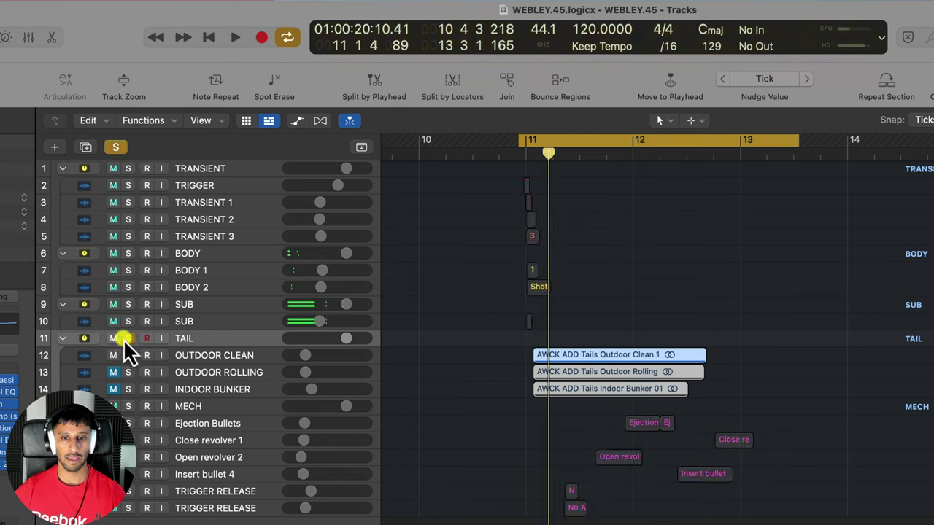
key("space")
left_click(125, 338)
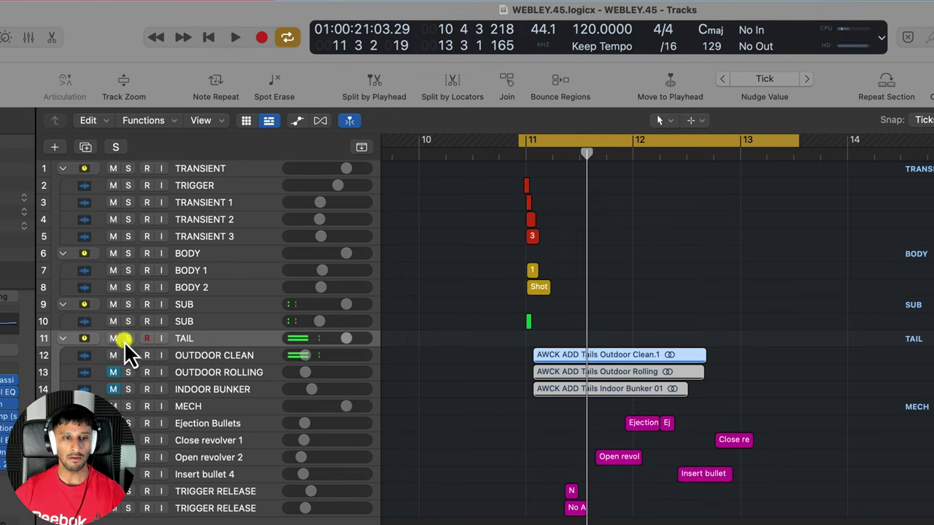
Step: Solo the MECH stack and listen to the trigger release and reload sounds, repeating them from the second beat of bar 11
left_click(129, 406)
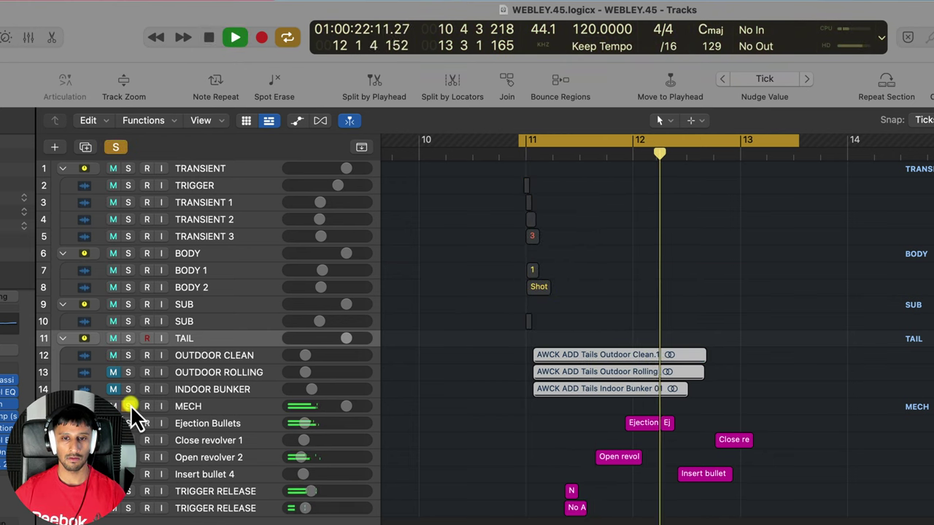
key("space")
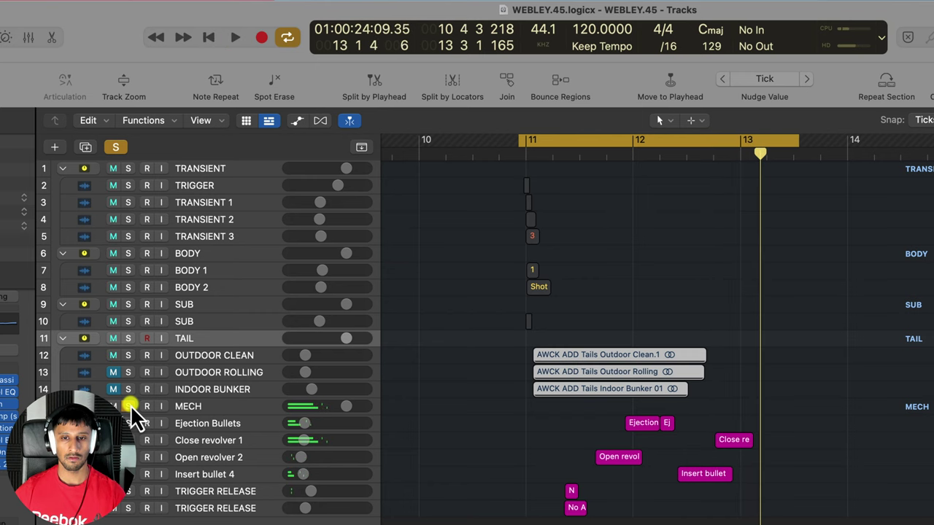
left_click(554, 159)
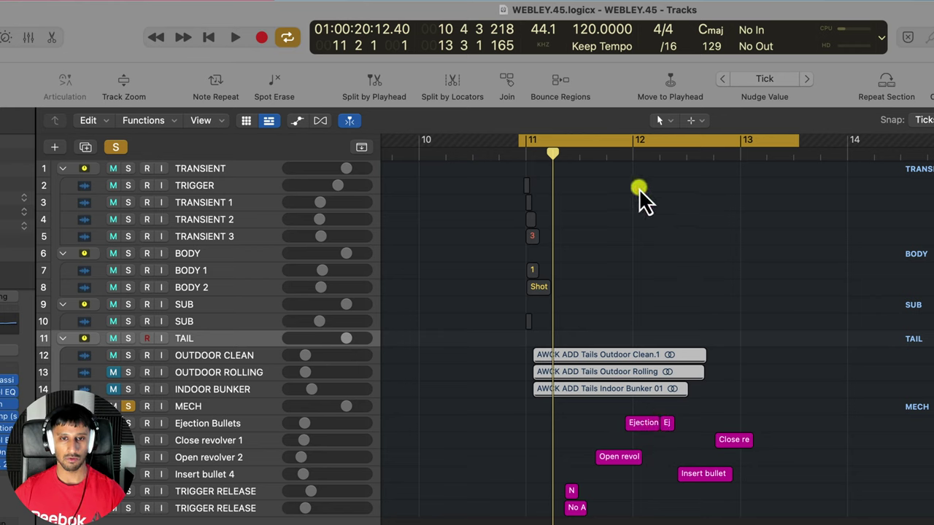
key("space")
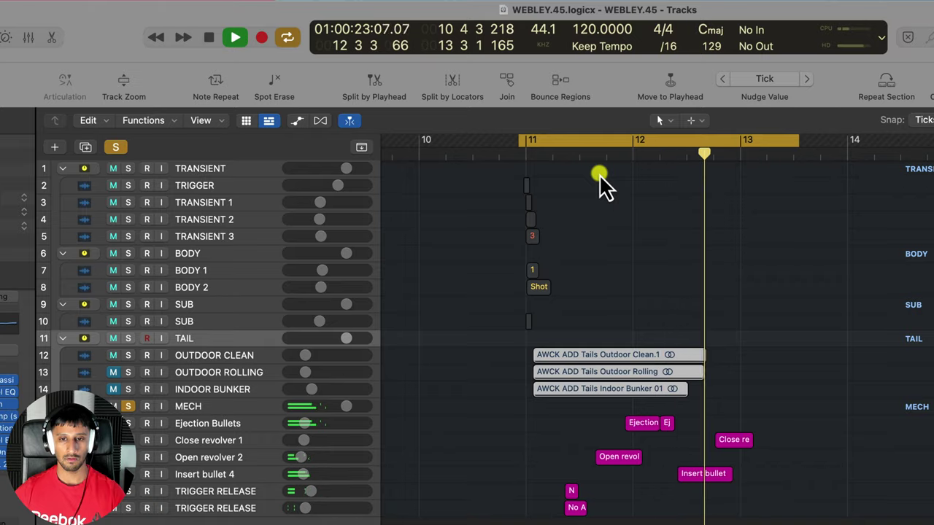
key("space")
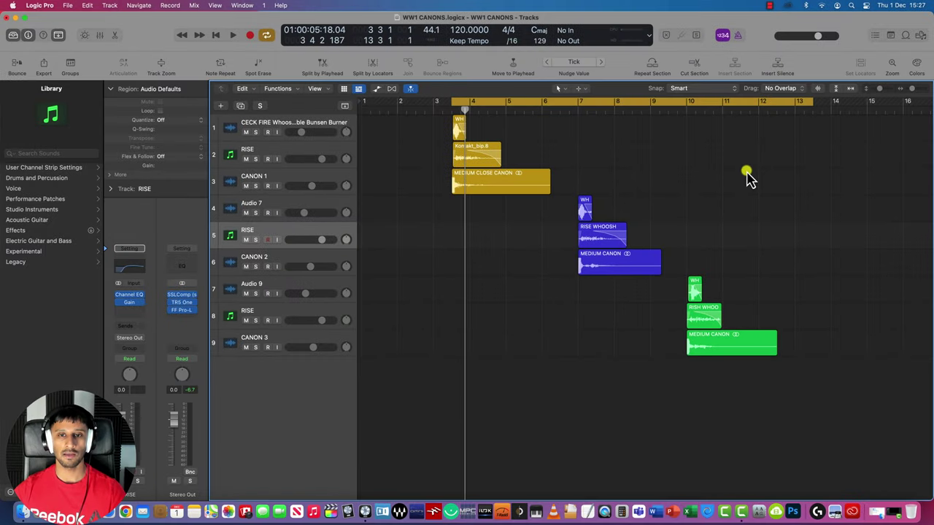
Step: In the WW1 CANONS project, solo the CECK FIRE whoosh track and listen to it from just before its region at bar 3
scroll(744, 177, "right", 2)
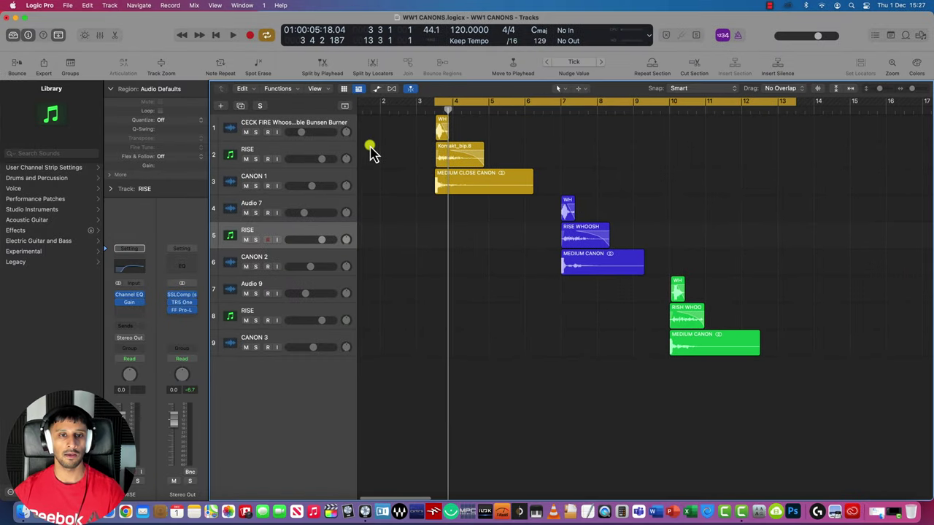
left_click(431, 130)
left_click(255, 132)
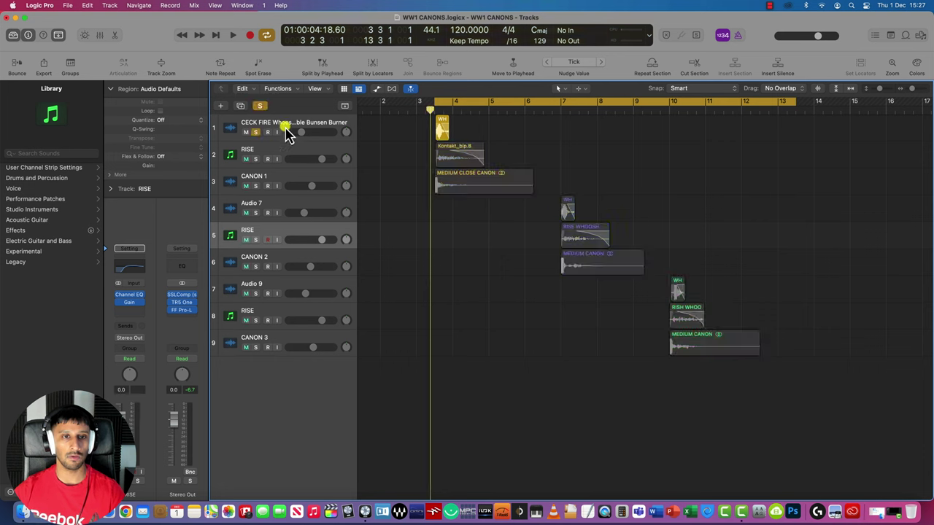
left_click(349, 125)
left_click_drag(430, 111, 436, 120)
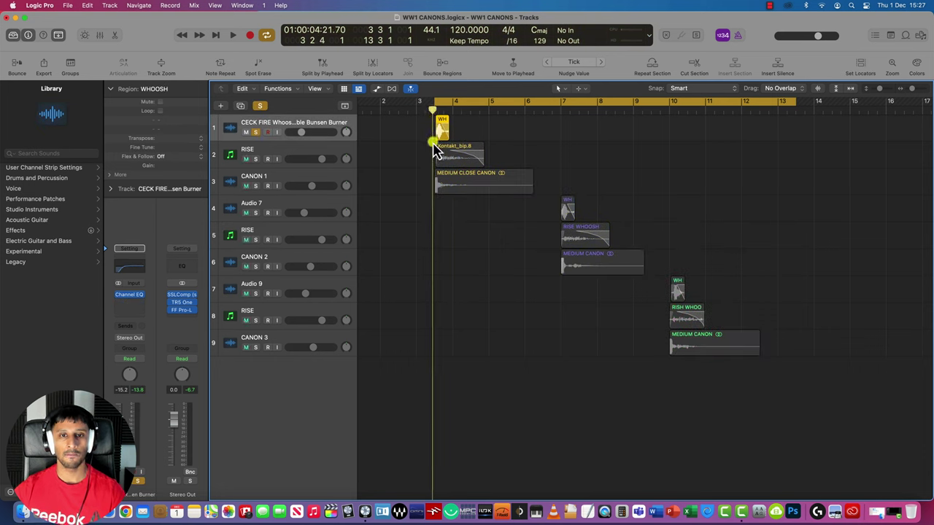
key("space")
Step: Solo only the first RISE track and listen to the rise layer of the first canon
left_click(254, 159)
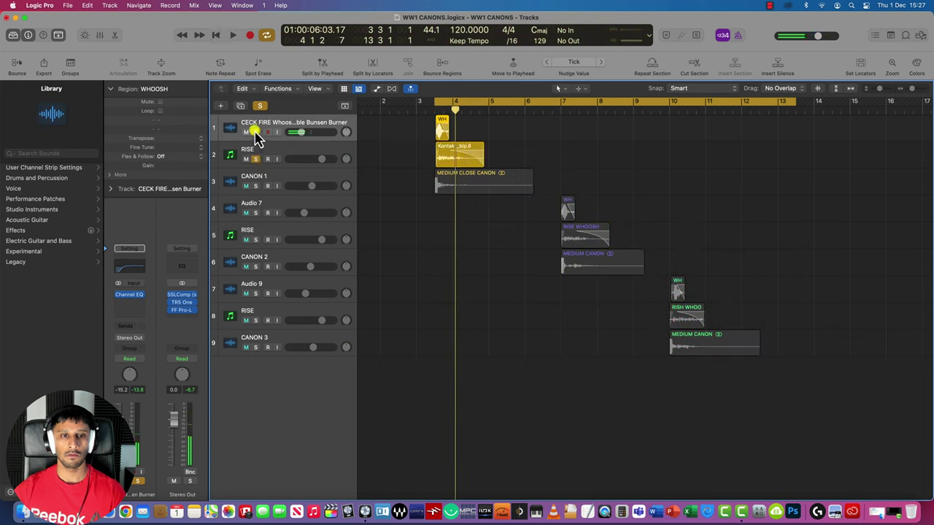
left_click(281, 154)
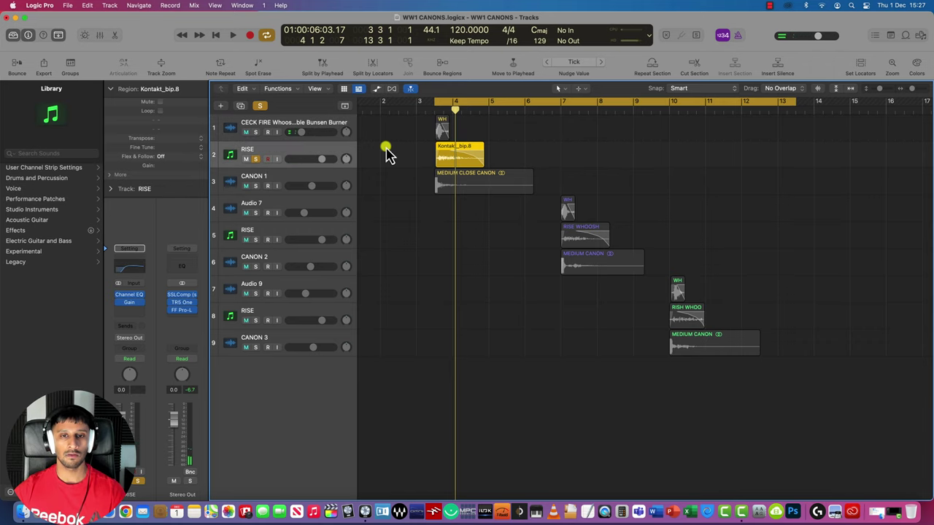
key("space")
Step: Solo only the CANON 1 track and listen to its MEDIUM CLOSE CANON region
left_click(255, 159)
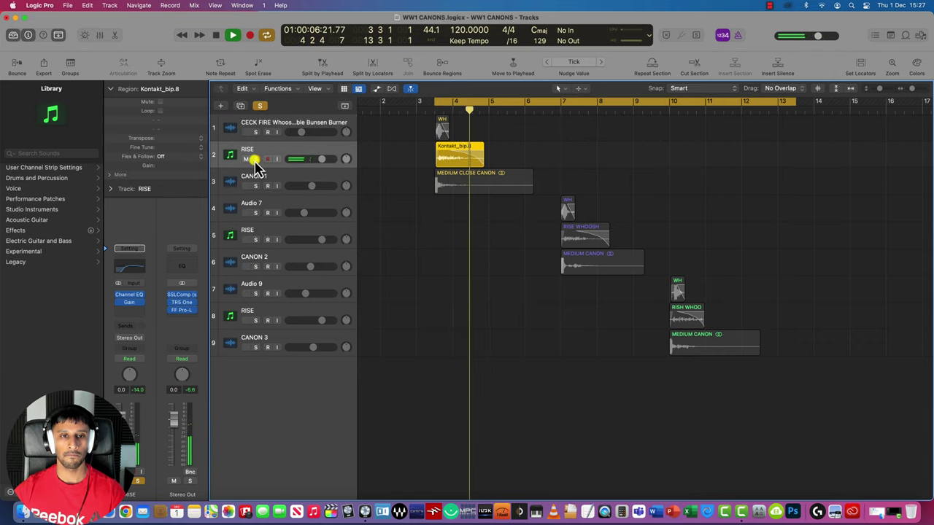
left_click(251, 176)
key("s")
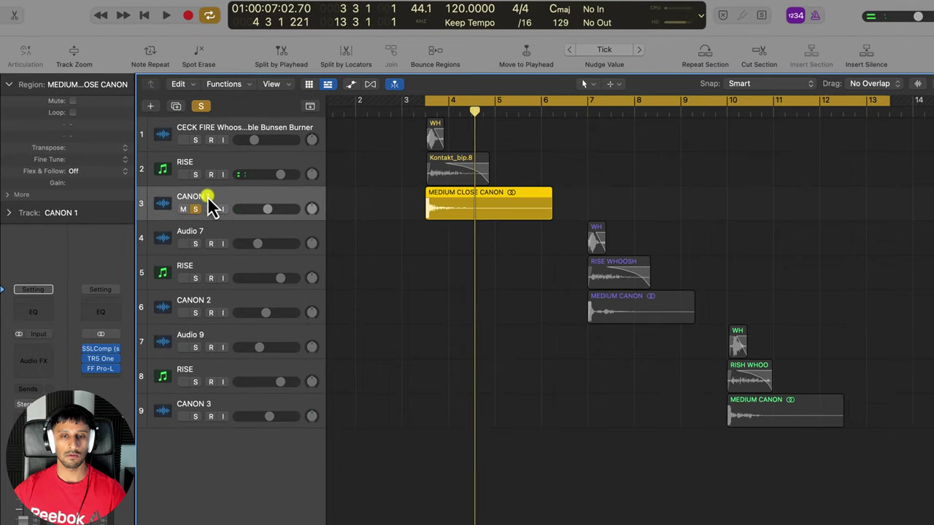
key("space")
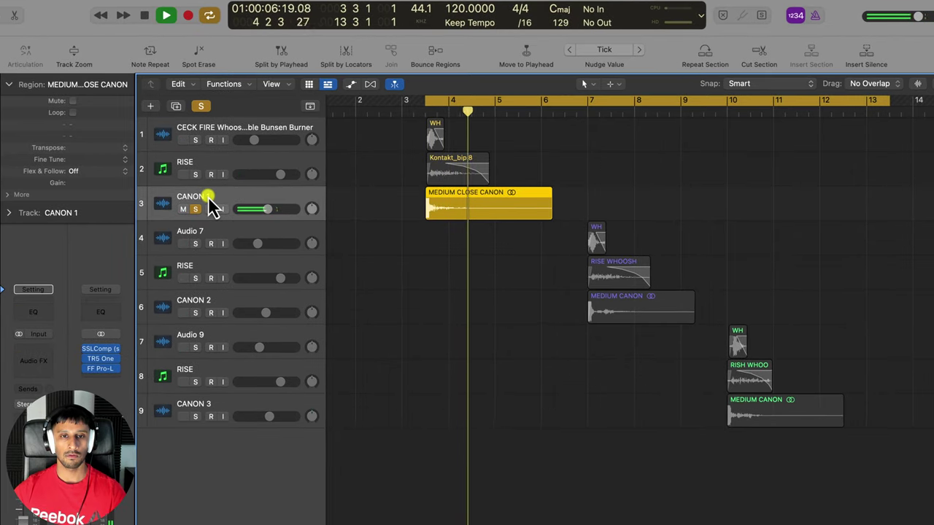
key("space")
Step: Solo the whoosh, RISE and CANON 1 tracks together, listen to the complete first canon and clear all solos
left_click(194, 173)
key("space")
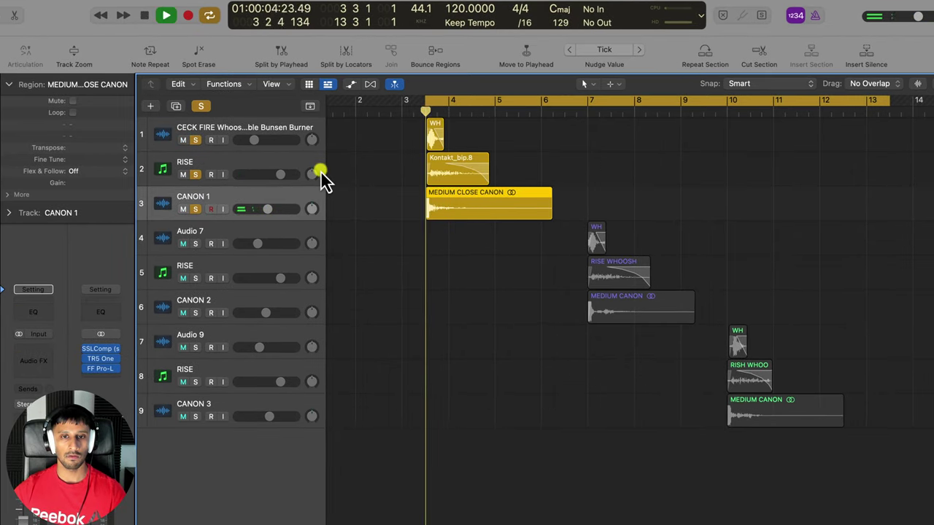
key("space")
left_click(204, 108)
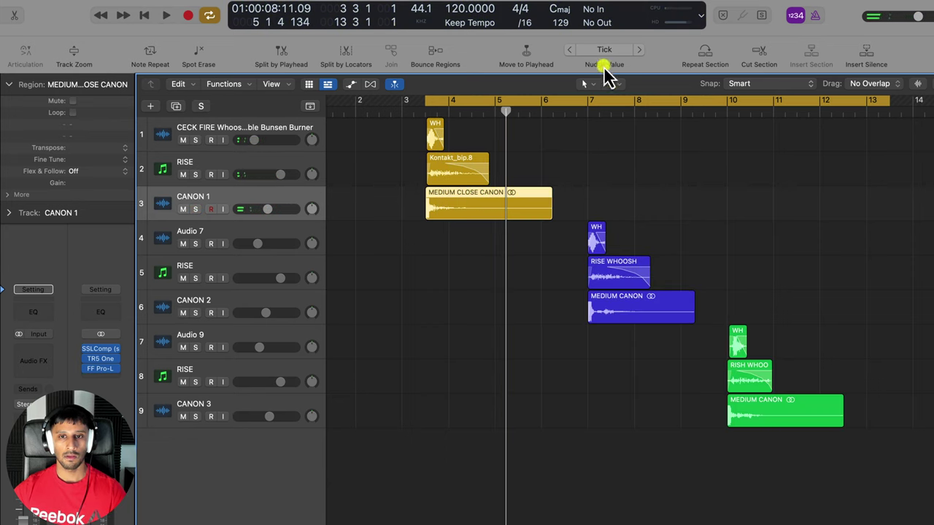
Step: Turn cycling off and listen to the second canon variation from bar 7 and the third from bar 10
left_click(584, 100)
left_click(581, 114)
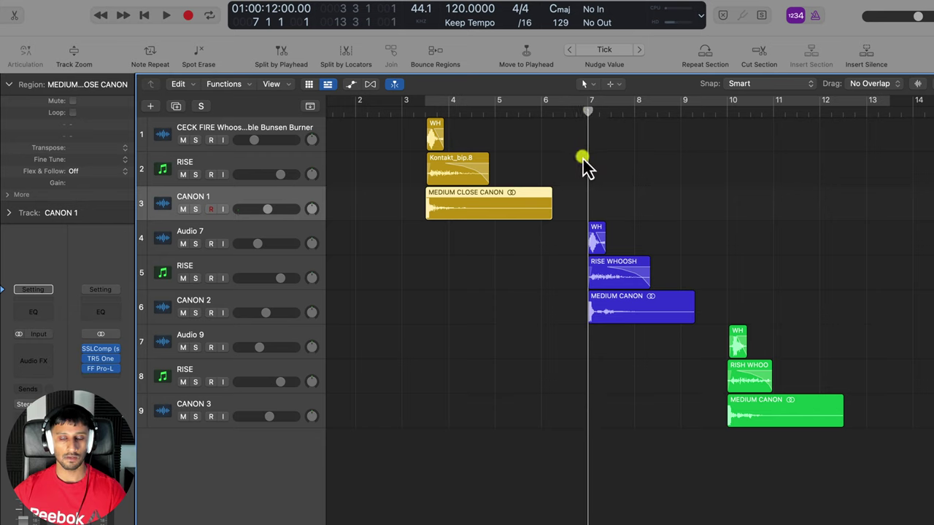
key("space")
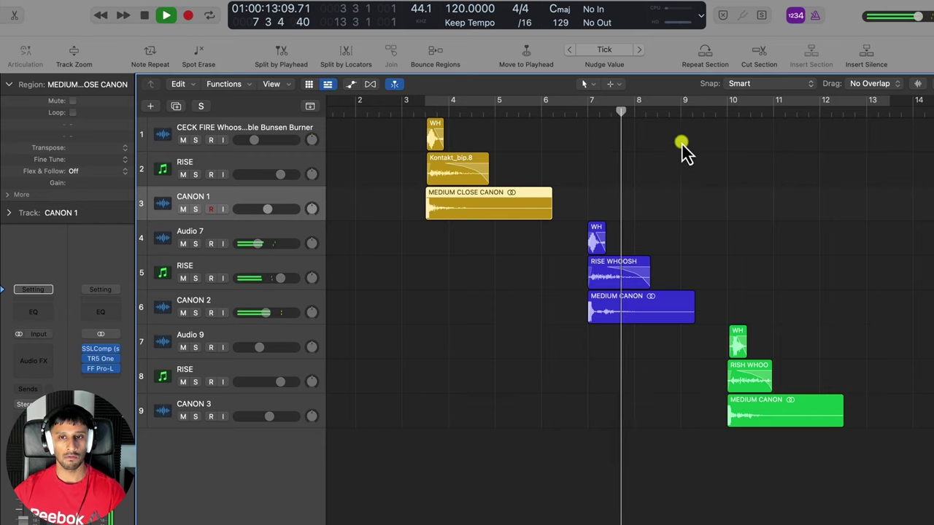
key("space")
left_click(718, 115)
key("space")
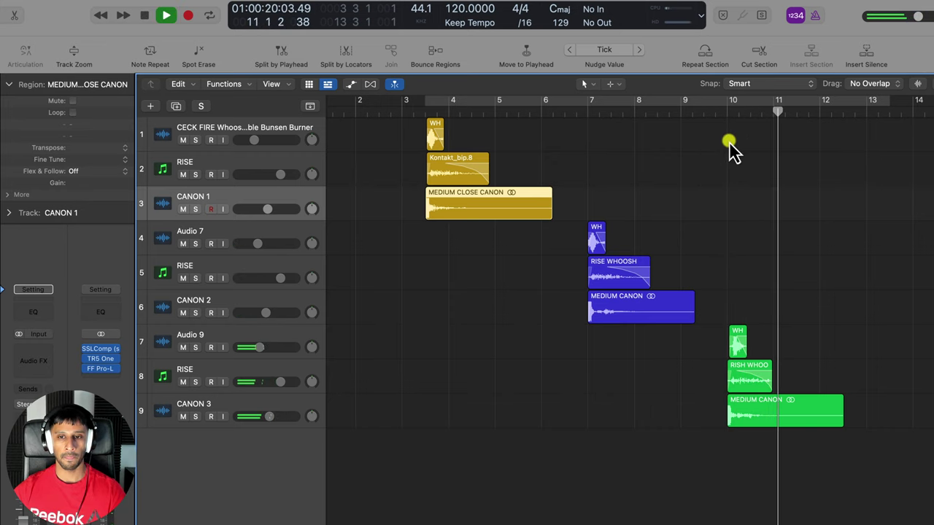
key("space")
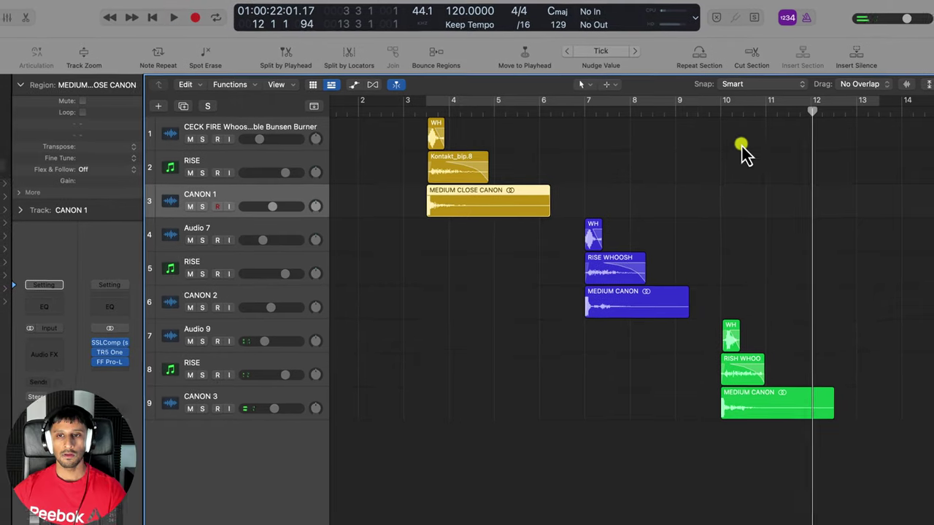
Step: In the WW1 stokes mortar british project, listen to the full mortar variations through to bar 16
key("y")
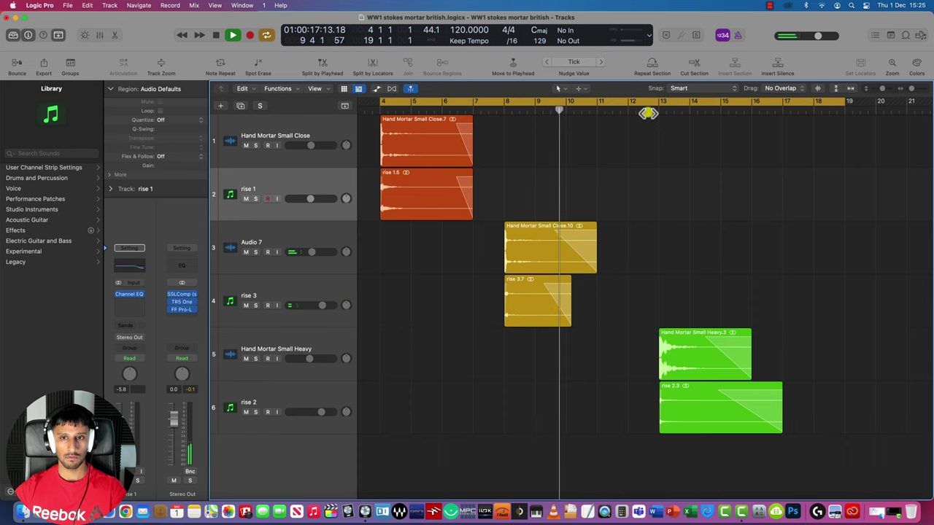
key("alt+period")
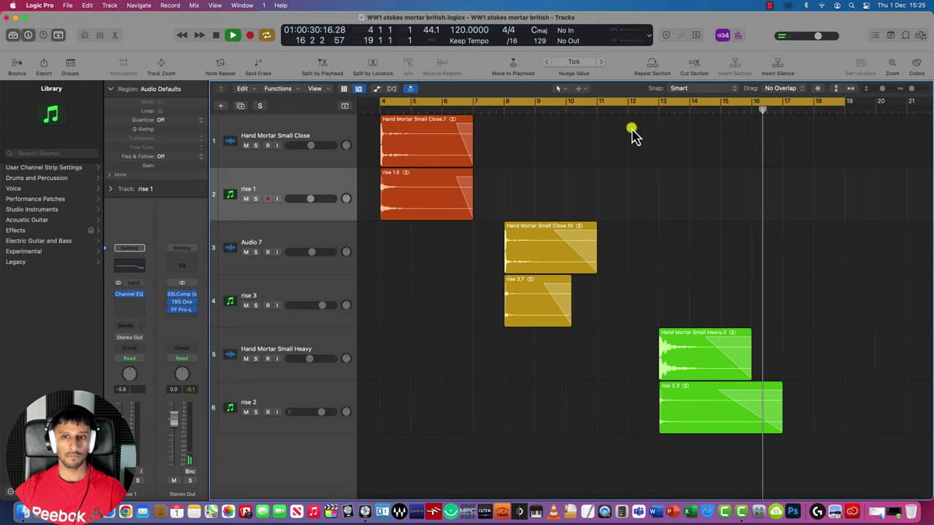
key("space")
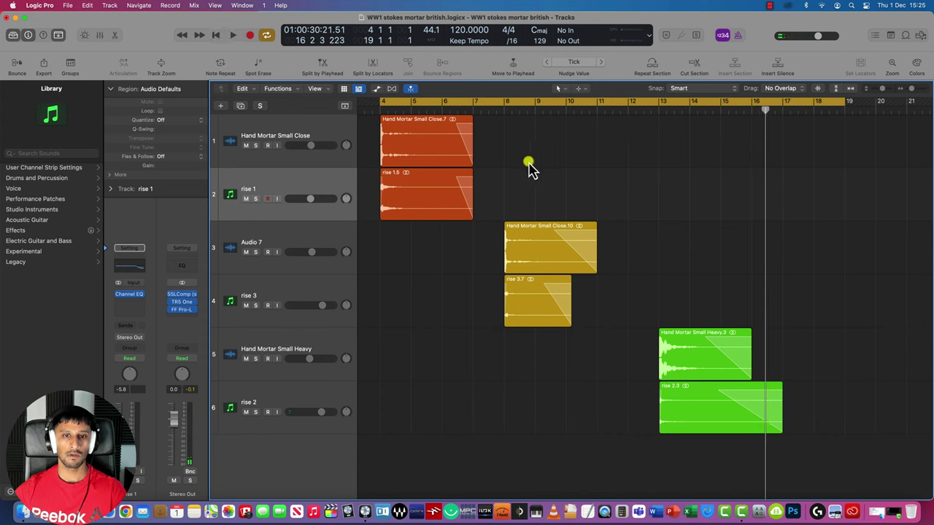
Step: Solo only the rise 1 track and listen to its layer of the first mortar variation from bar 4, replaying it once
left_click(276, 191)
left_click(260, 144)
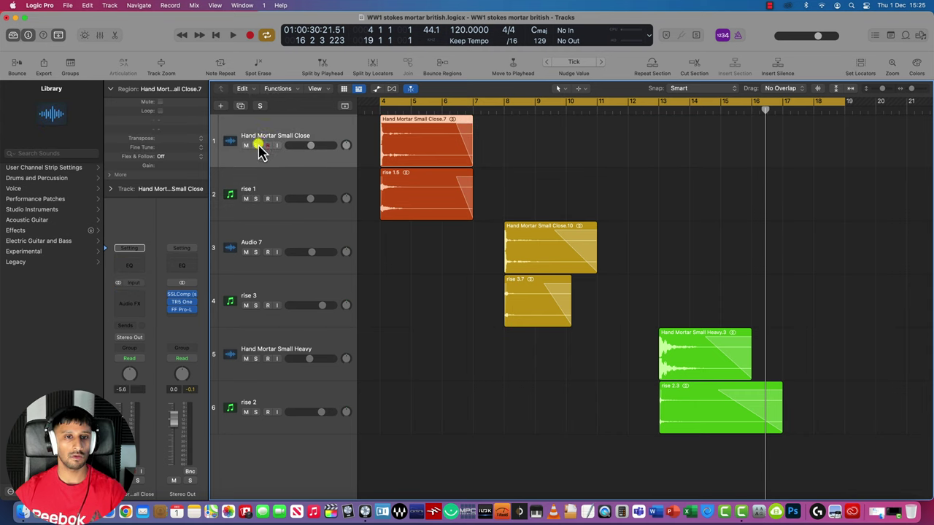
left_click(255, 198)
key("space")
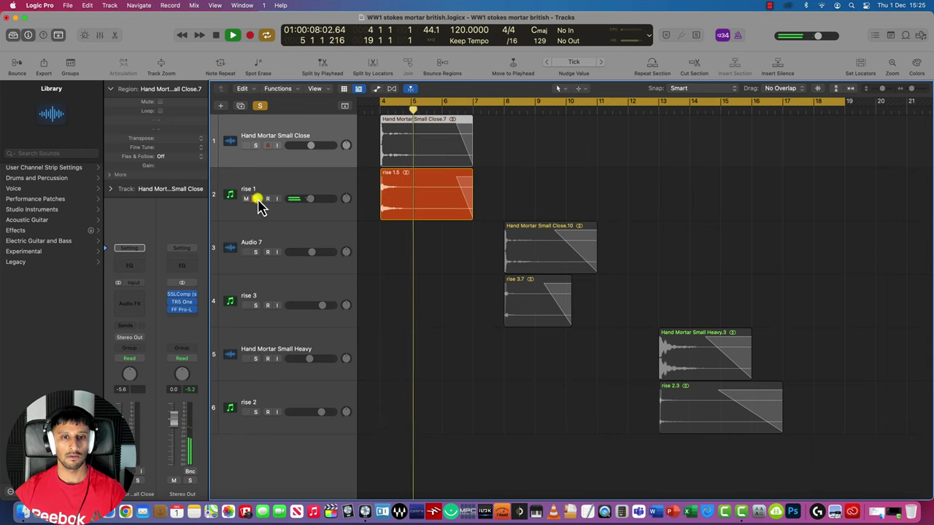
key("space")
key("space")
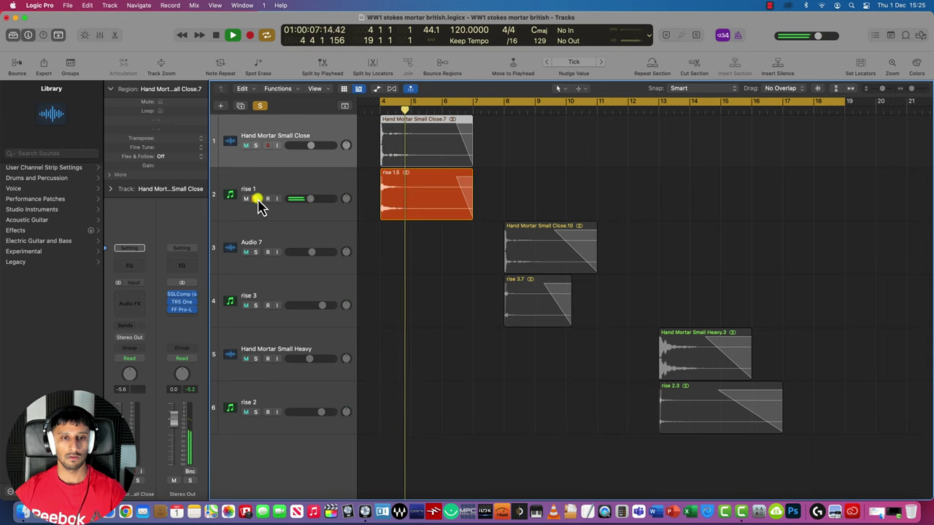
Step: Solo only the rise 3 track and listen to its layer of the second mortar variation from bar 8
left_click(538, 299)
left_click(513, 108)
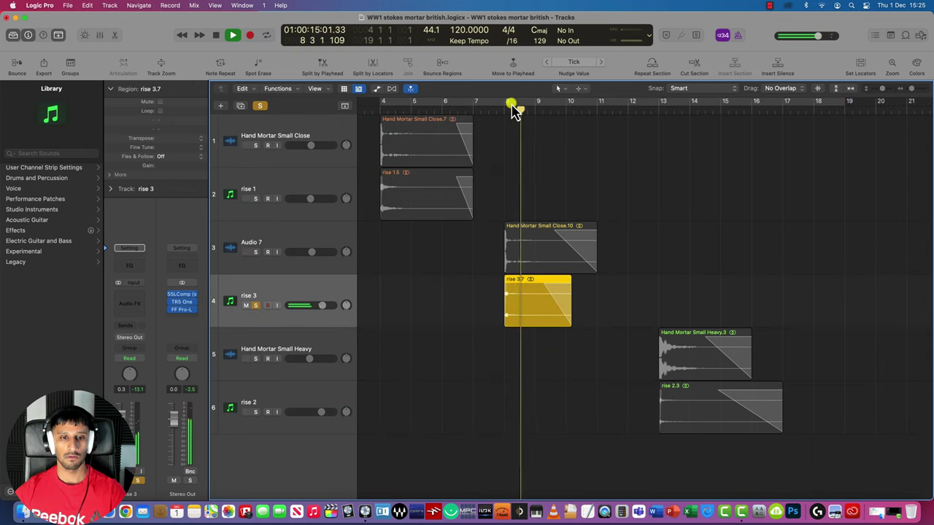
key("space")
Step: Solo only the rise 2 track and listen to its layer of the heavy mortar variation from bar 13
left_click(256, 412)
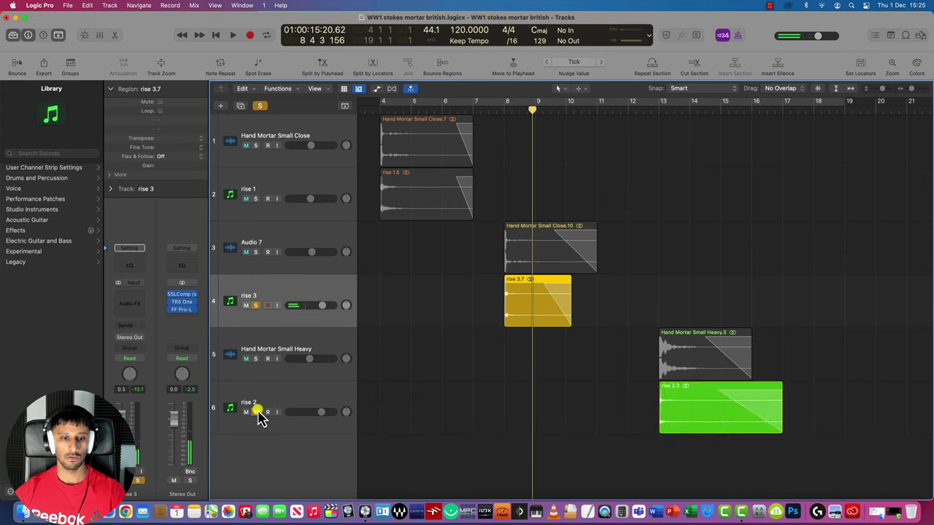
left_click(261, 305)
left_click(295, 403)
left_click(659, 109)
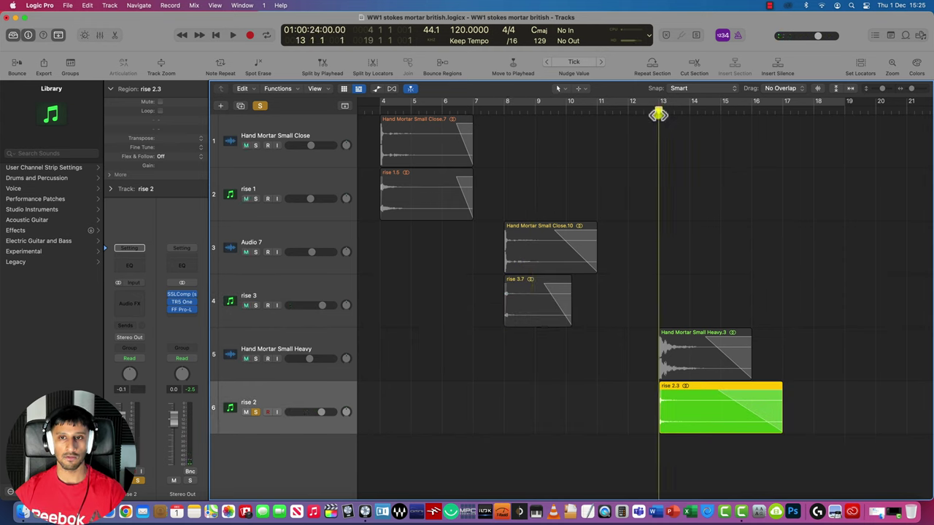
key("space")
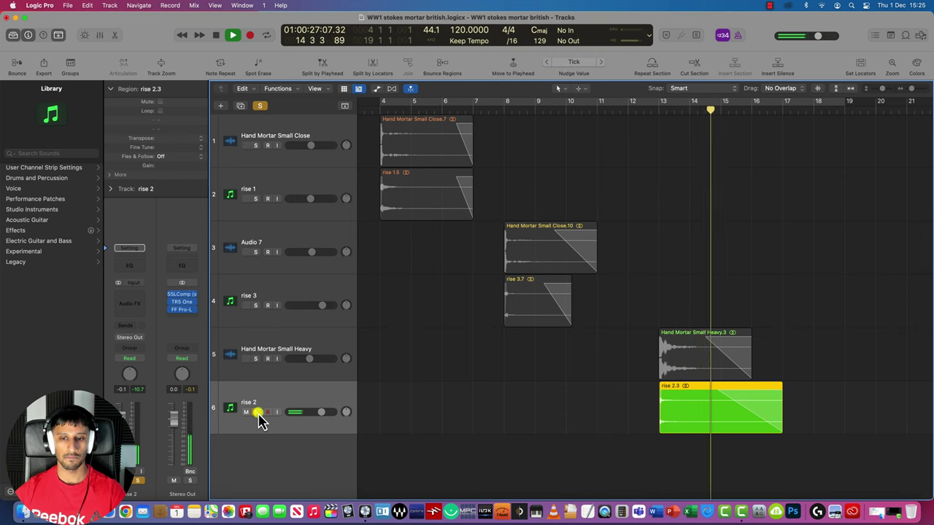
key("space")
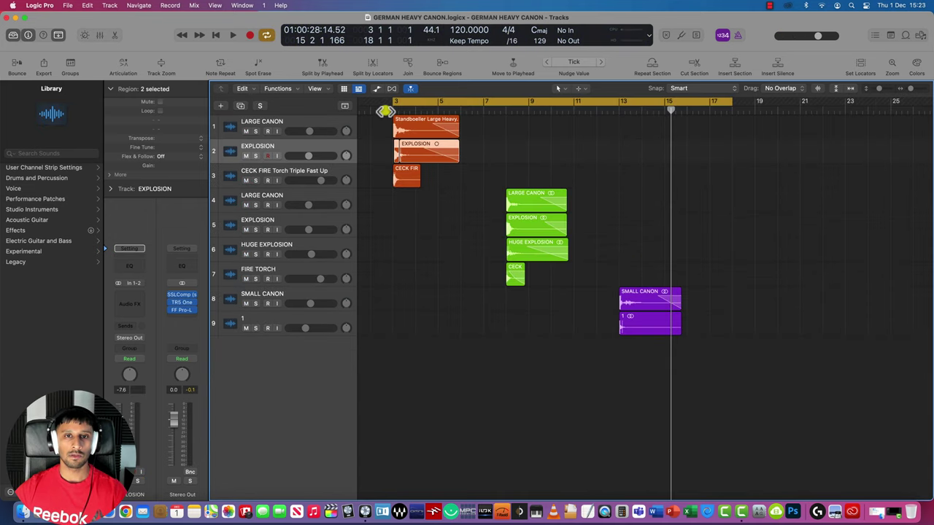
Step: In the GERMAN HEAVY CANON project, listen to the three full canon variations, starting just before bars 3, 8 and 13, turning cycling off after the first
left_click(384, 111)
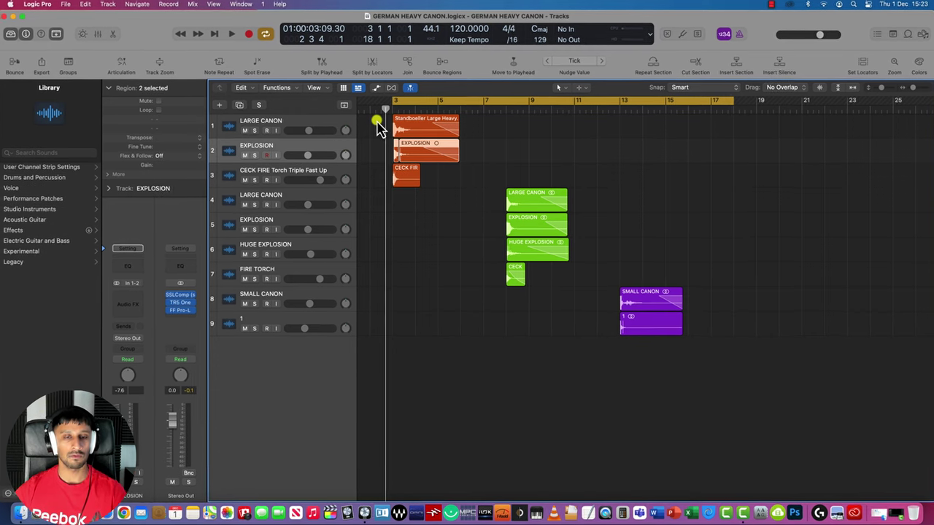
key("space")
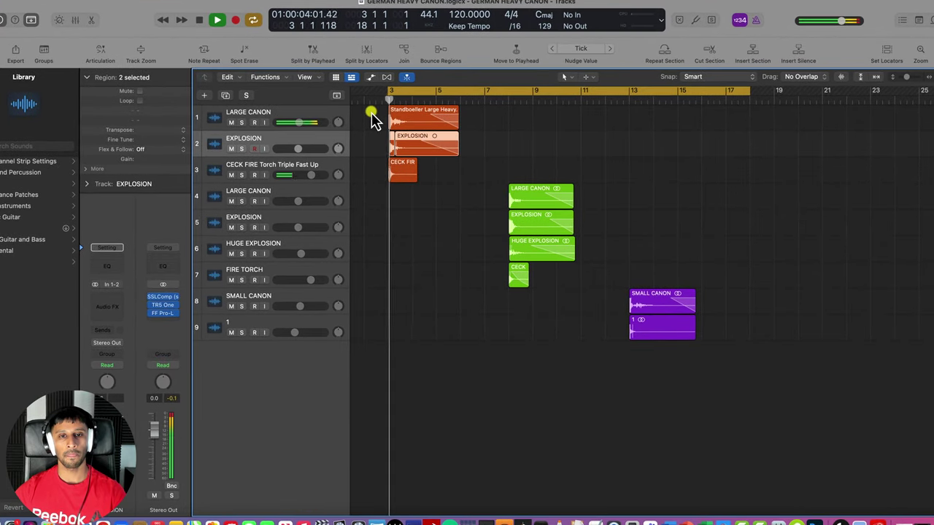
left_click(499, 100)
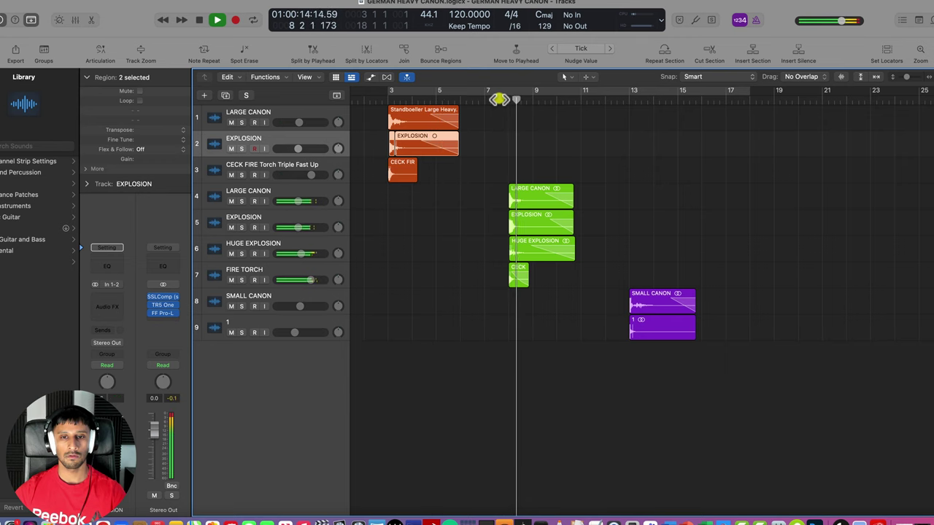
left_click(617, 103)
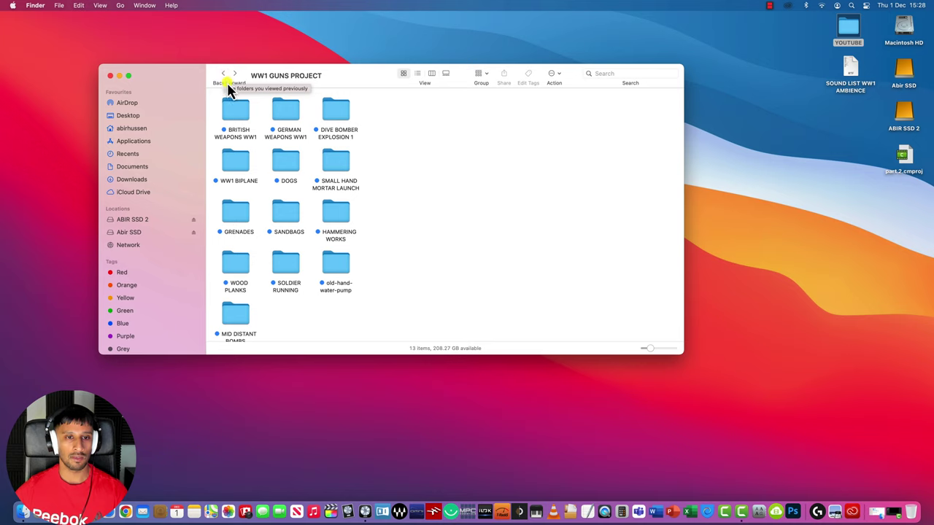
Step: Switch to Finder, look through the BRITISH WEAPONS WW1 and GERMAN WEAPONS WW1 folders and return to WW1 GUNS PROJECT
double_click(240, 117)
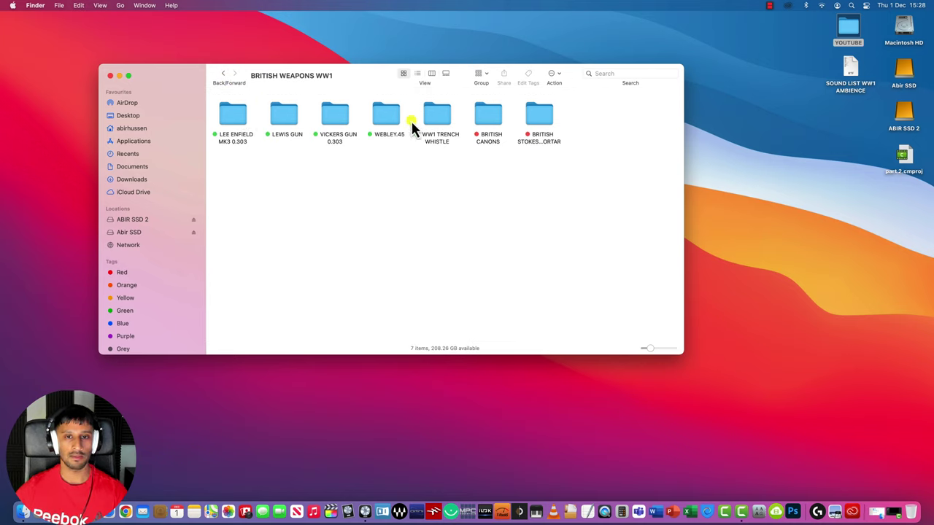
left_click(228, 75)
key("Right")
key("super+Down")
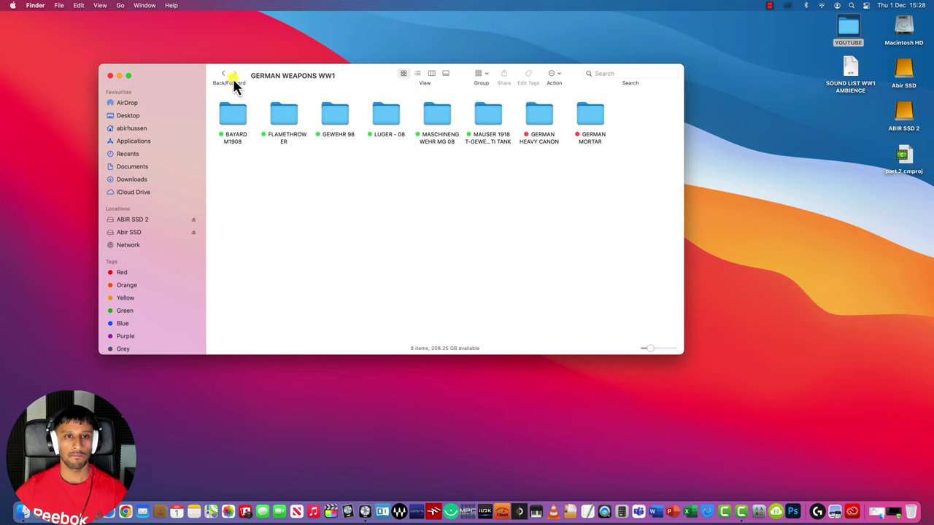
left_click(224, 75)
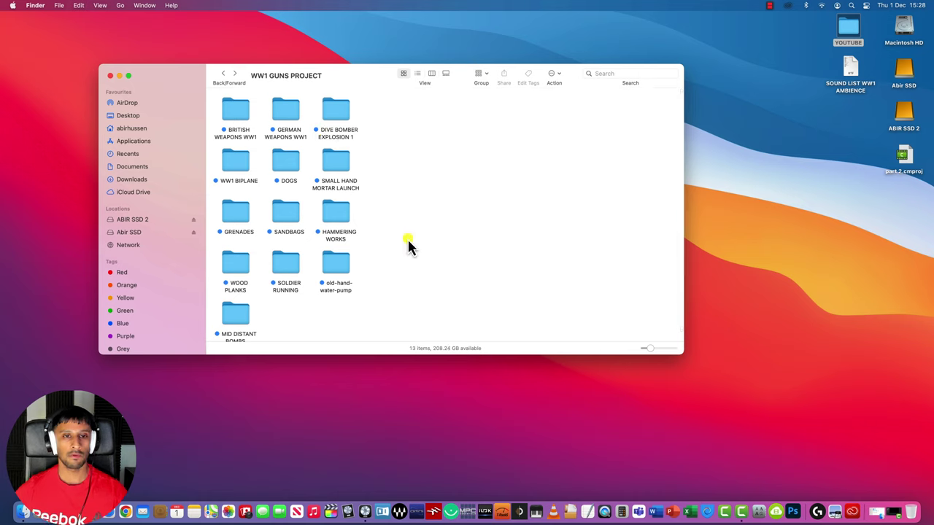
Step: Preview Old Hand Water Pump_1.wav in the old-hand-water-pump folder and return to WW1 GUNS PROJECT
scroll(375, 294, "down", 1)
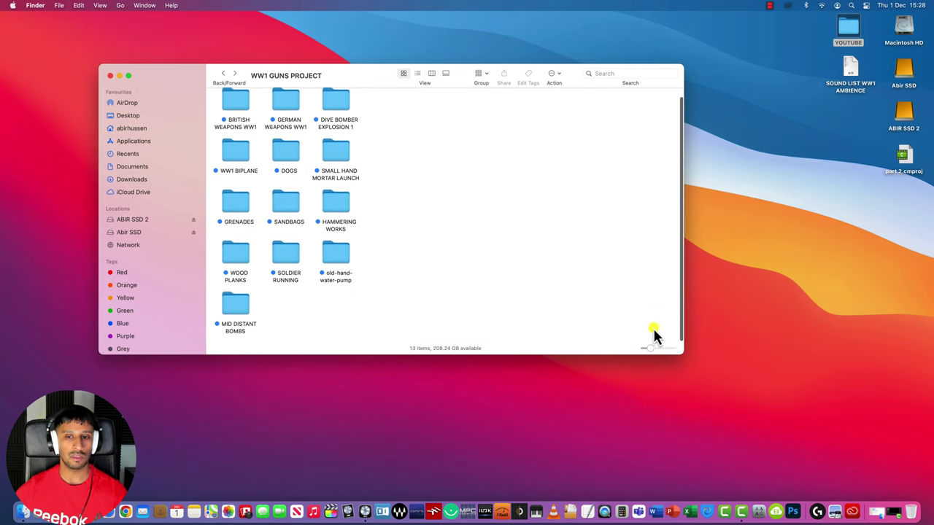
double_click(334, 263)
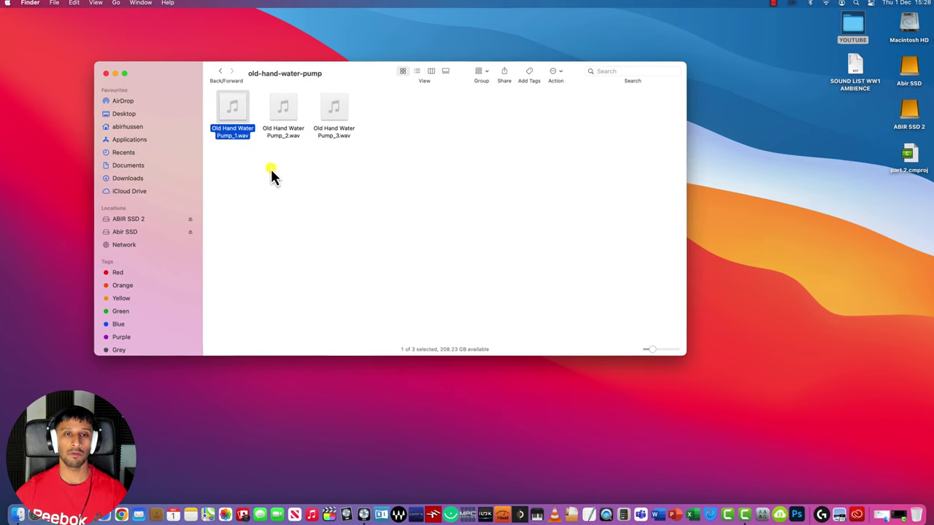
key("space")
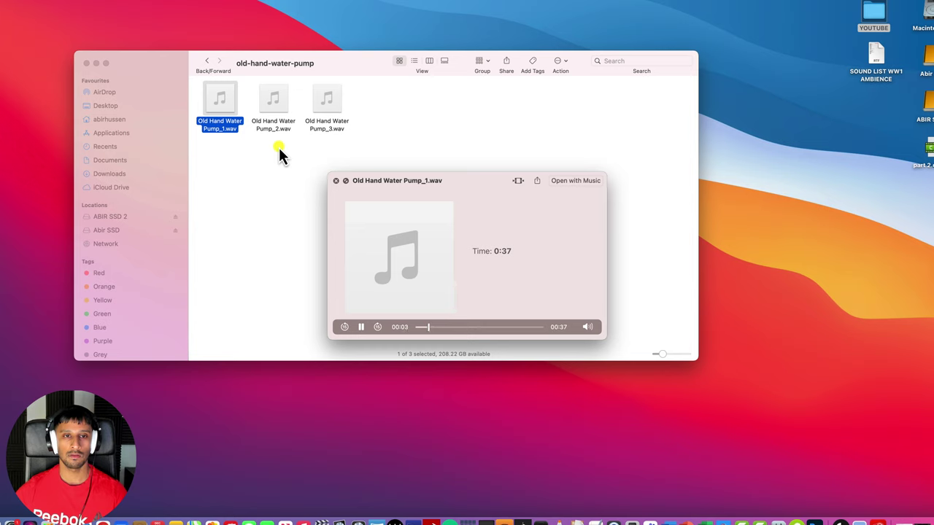
key("space")
left_click(205, 61)
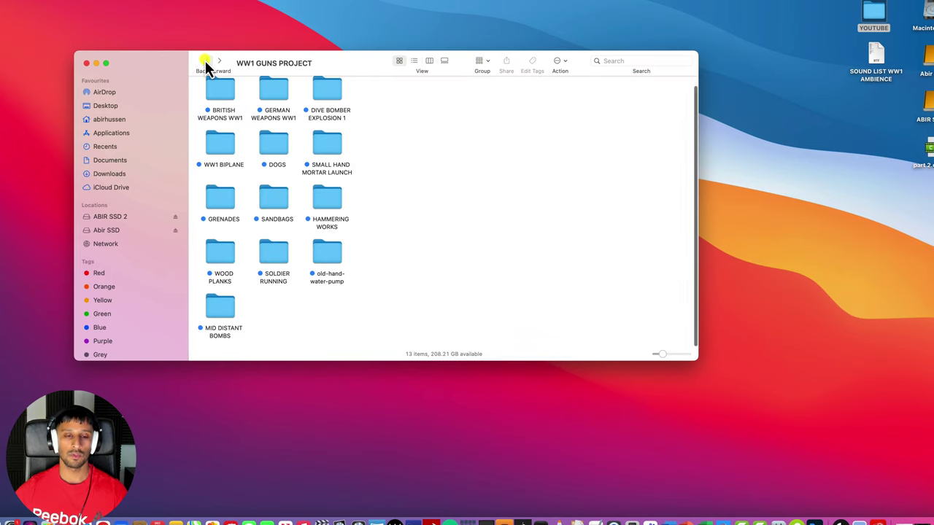
Step: In the SOLDIER RUNNING folder, preview the foley soldier run loop and the Gear - movements_running_01 and 02 sounds
double_click(277, 249)
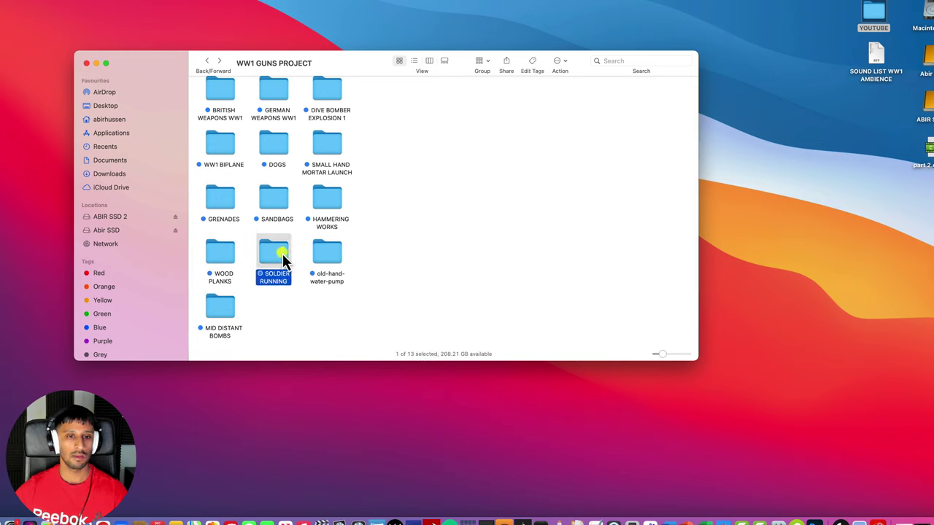
key("space")
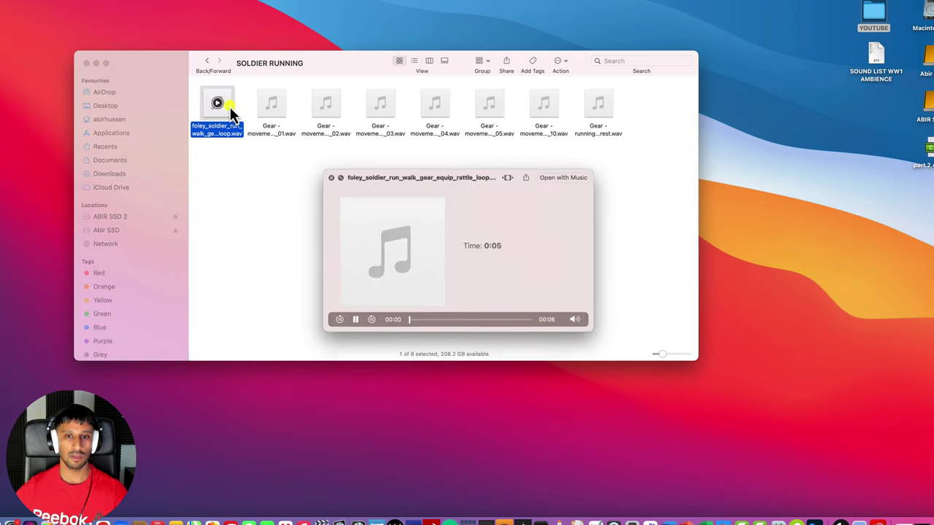
key("Right")
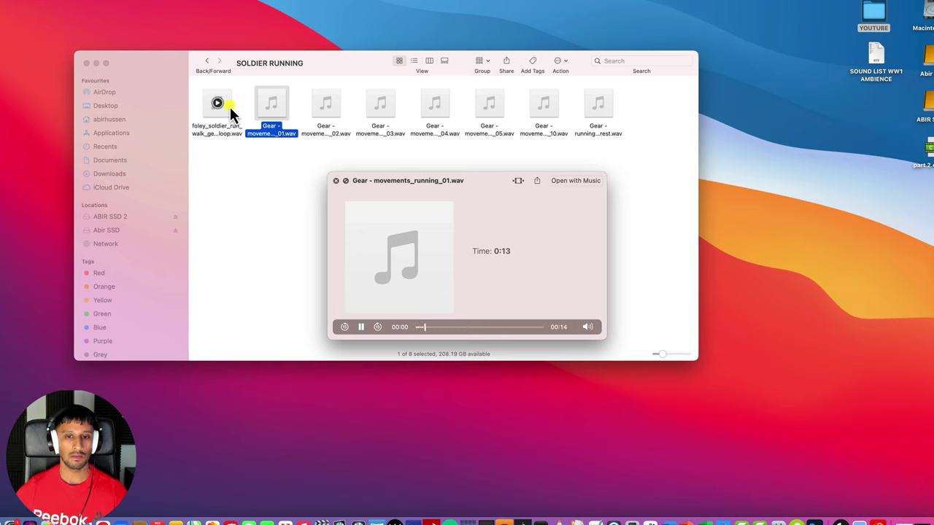
key("Right")
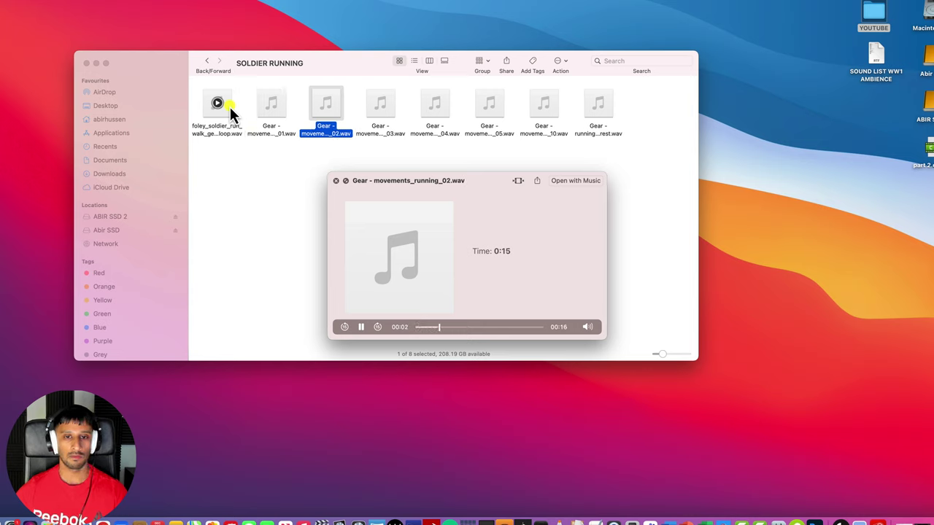
key("space")
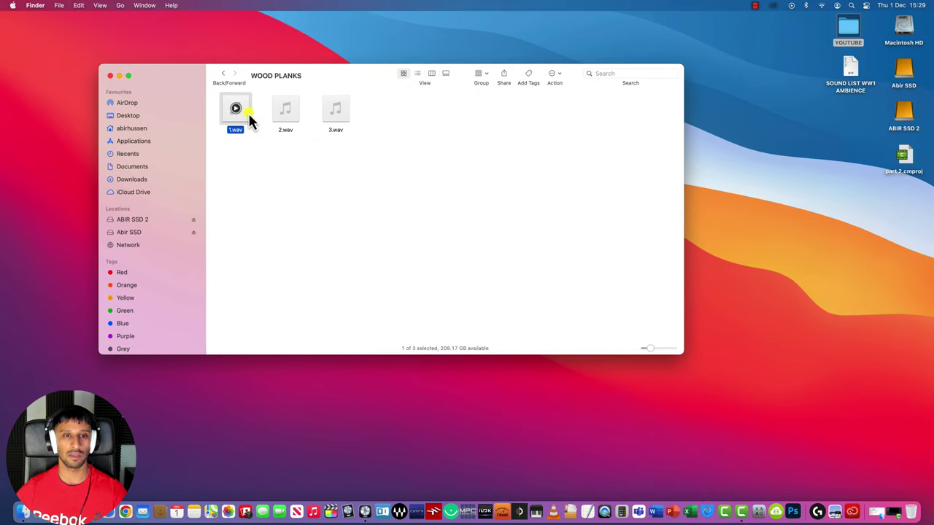
Step: Preview 1.wav and 2.wav in the WOOD PLANKS folder and 1.wav, 2.wav and 3.wav in the SANDBAGS folder
key("space")
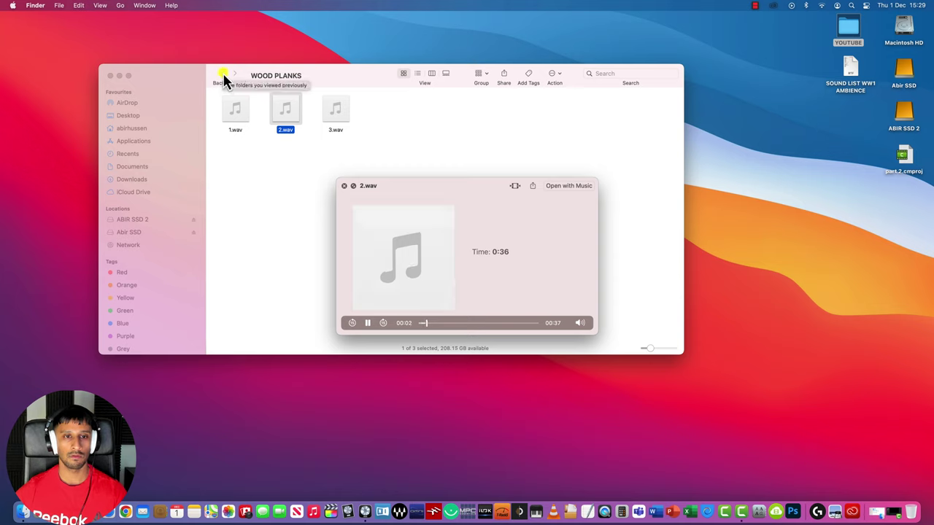
left_click(224, 74)
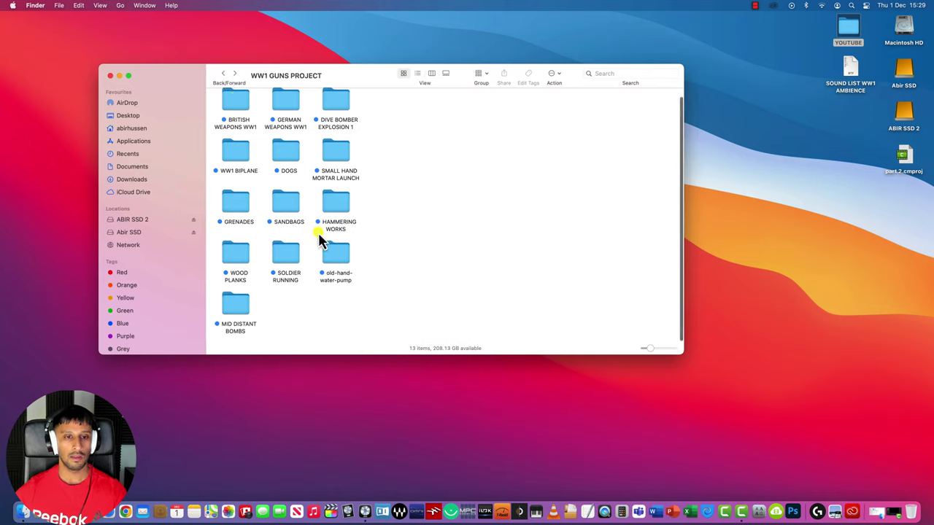
double_click(286, 202)
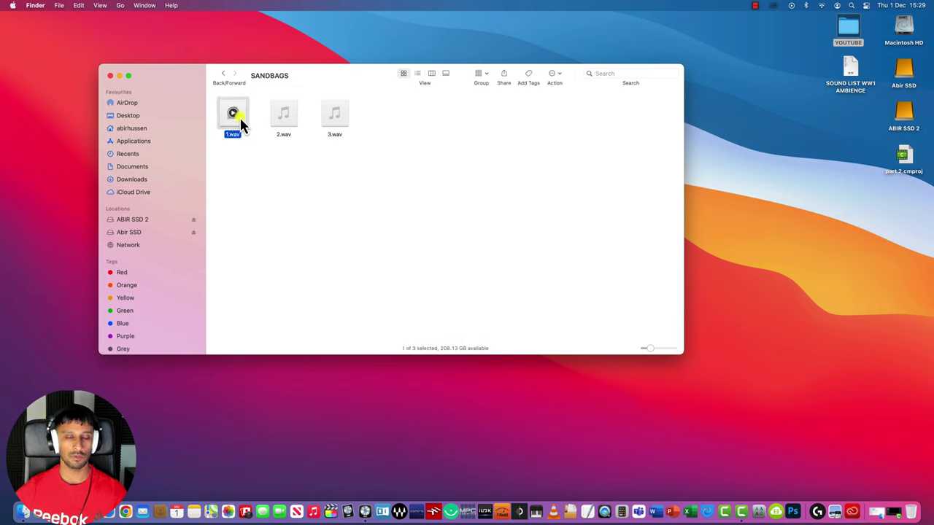
key("space")
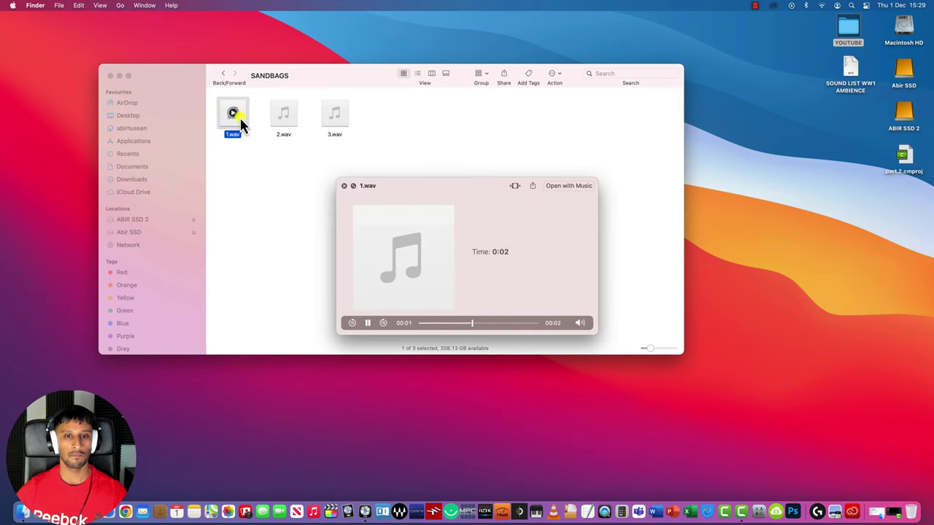
key("Right")
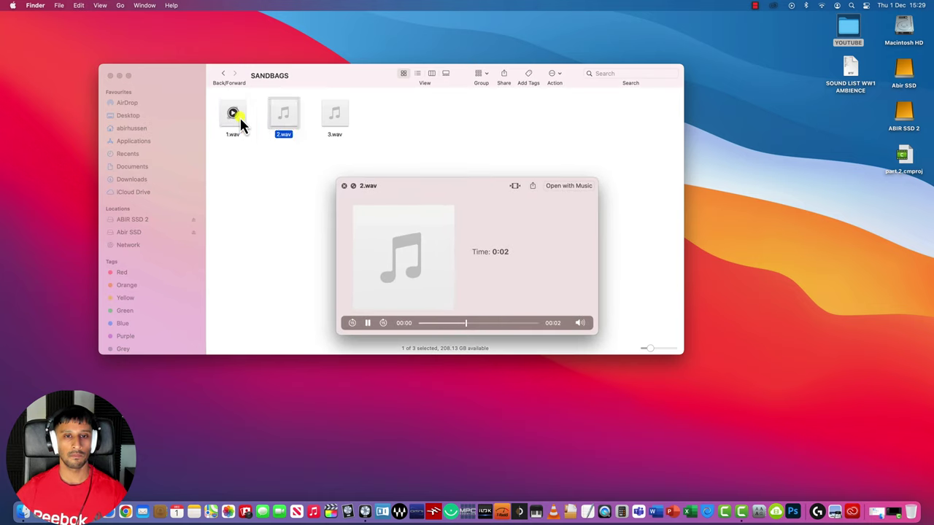
key("Right")
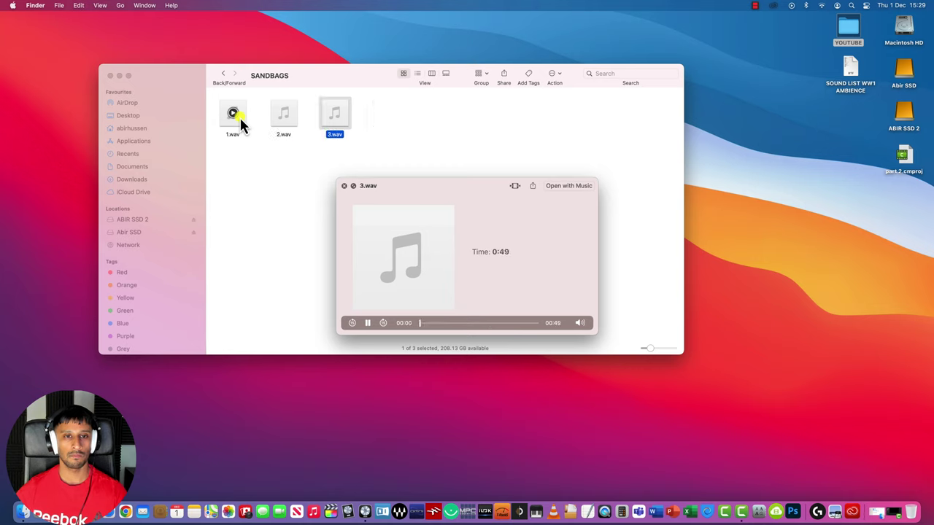
left_click(225, 79)
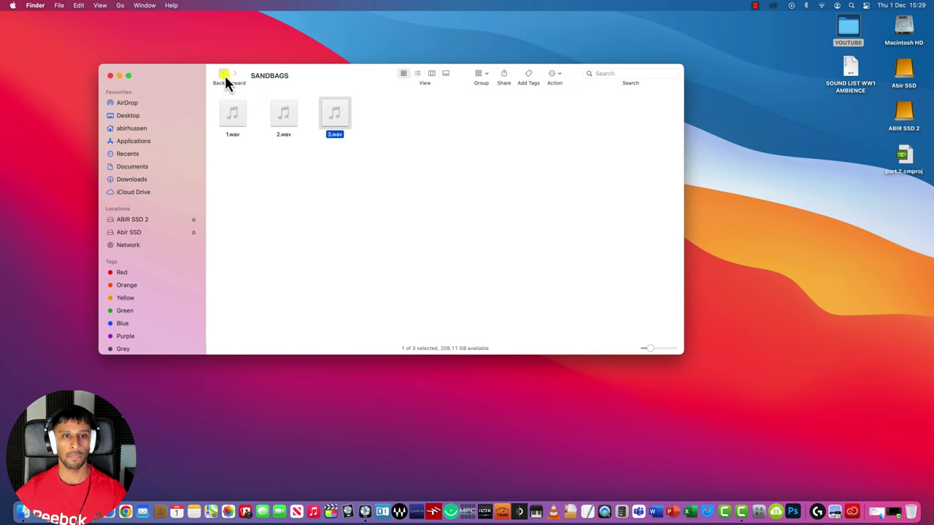
left_click(225, 79)
Step: In the HAMMERING WORKS folder, preview Hammer Hit Large 04, Large 05 and Medium 01, returning to WW1 GUNS PROJECT at the end
left_click(338, 212)
double_click(341, 213)
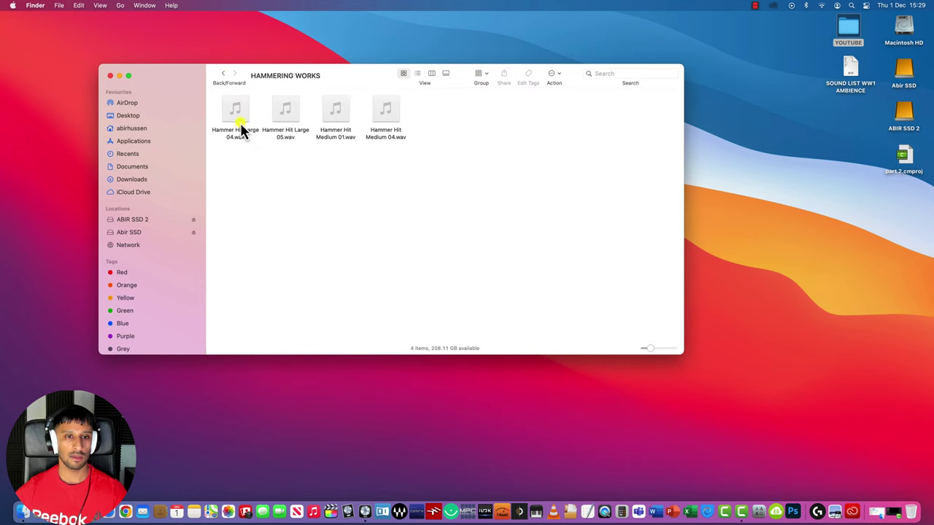
left_click(239, 127)
key("space")
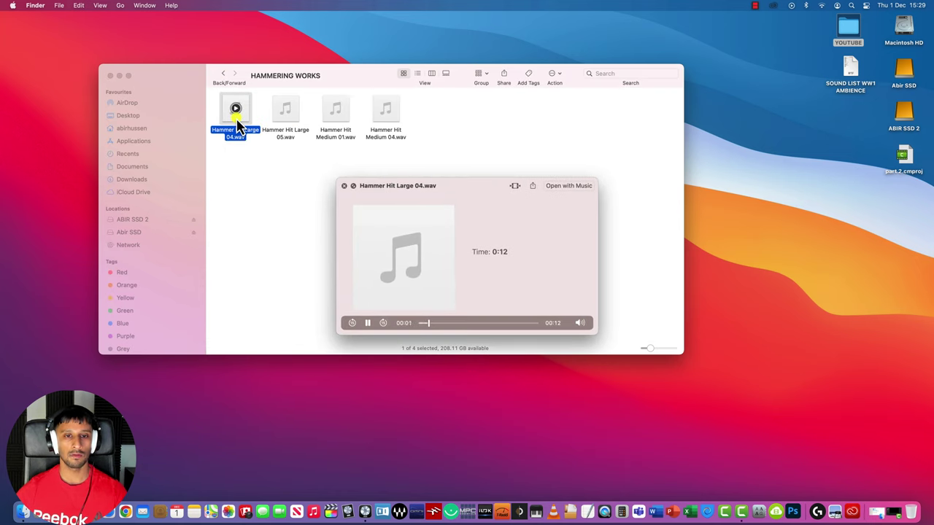
key("Right")
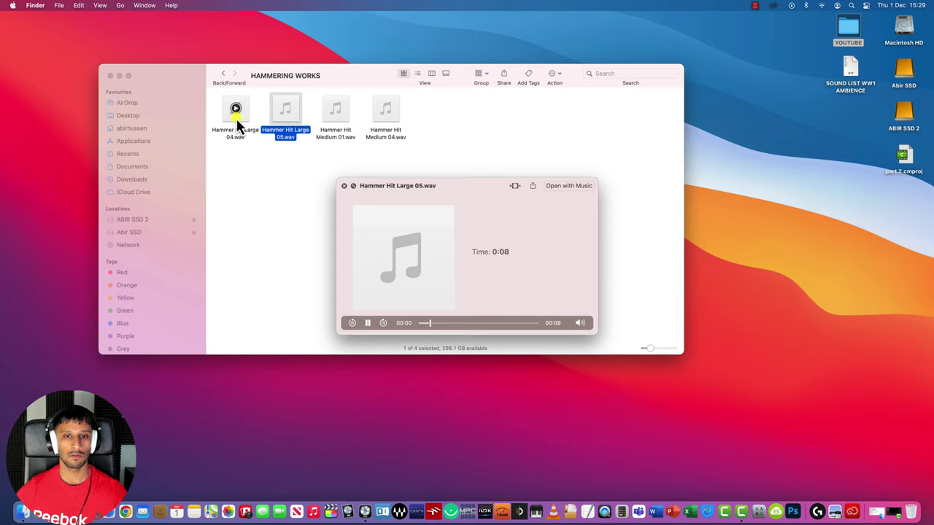
key("Right")
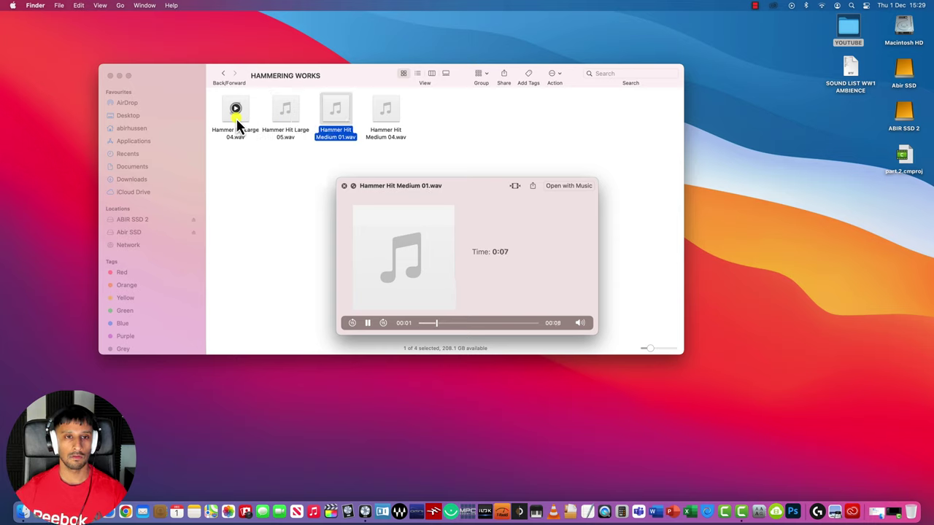
key("space")
left_click(224, 74)
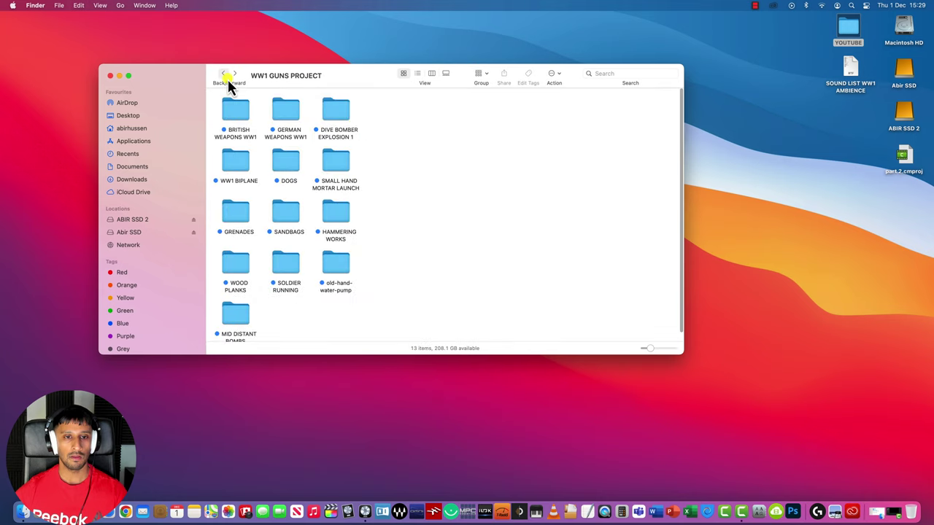
Step: In the DOGS folder, preview DOG PANTING.wav and EFX_INT_Dog_Growl_07_B.wav and close the preview
double_click(282, 162)
left_click(241, 131)
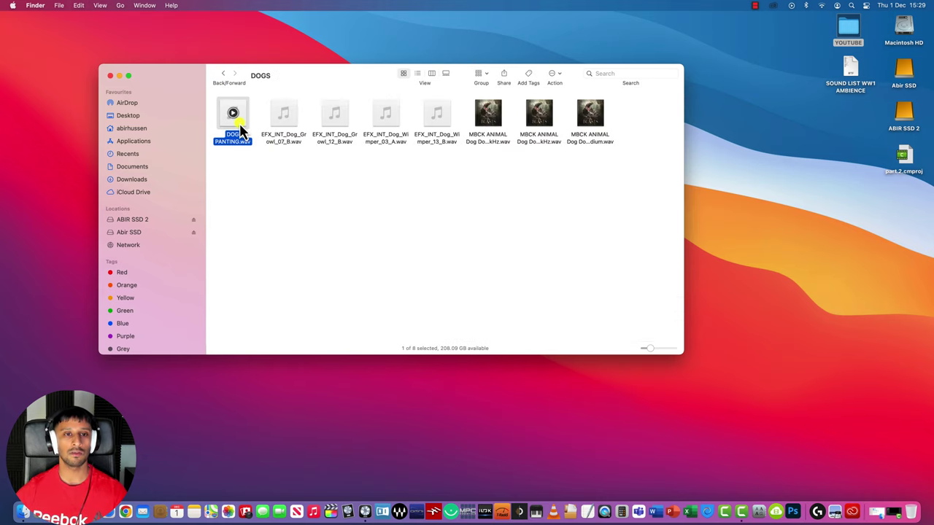
key("space")
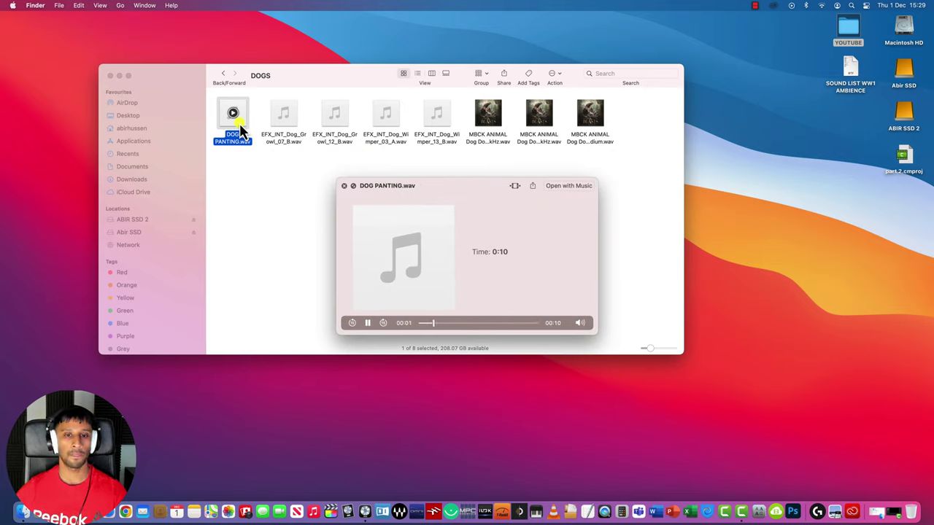
key("Right")
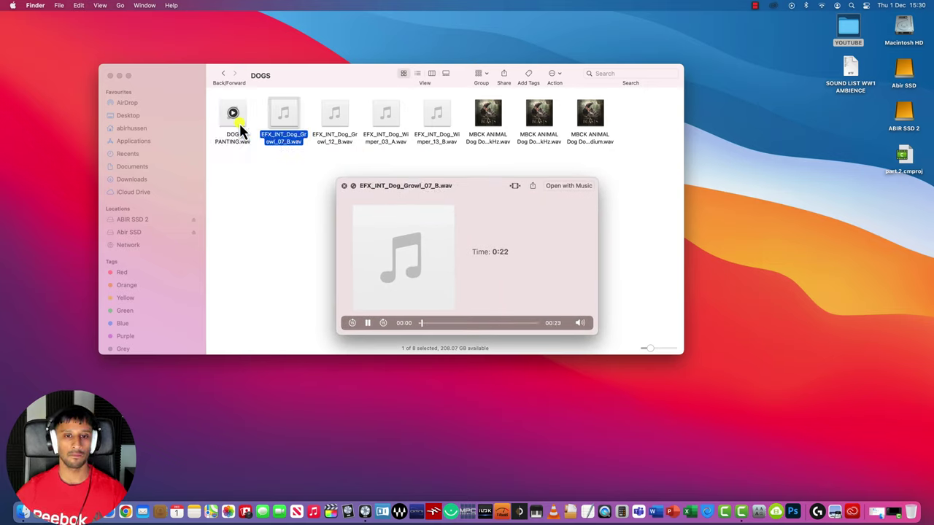
key("space")
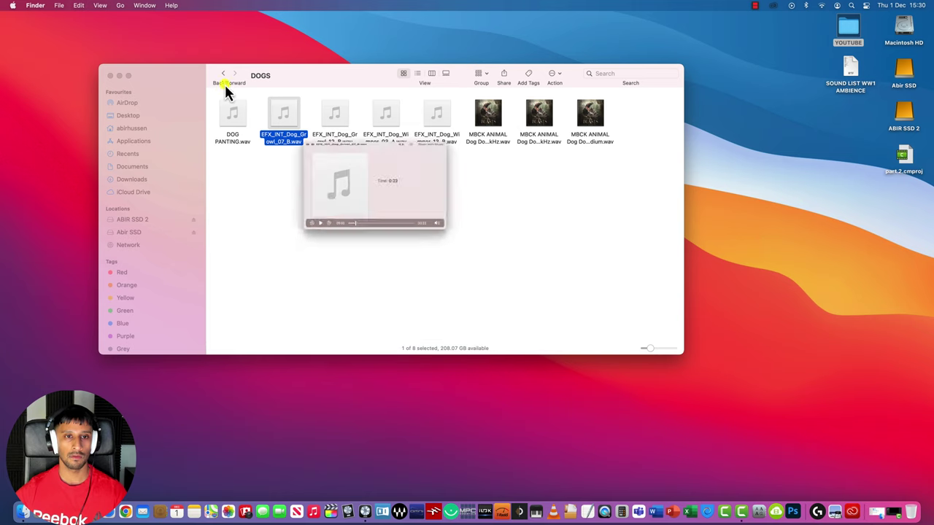
Step: Return to WW1 GUNS PROJECT and open the WW1 BIPLANE folder
left_click(223, 74)
double_click(235, 161)
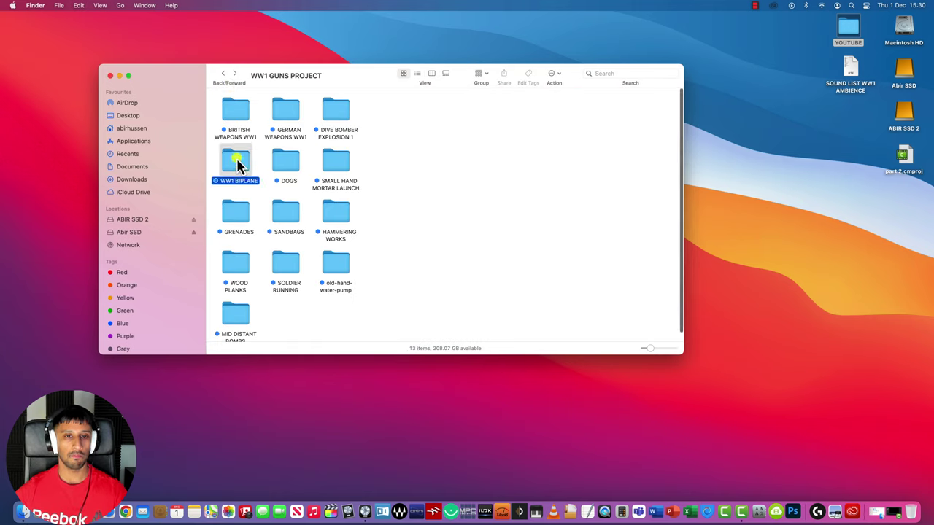